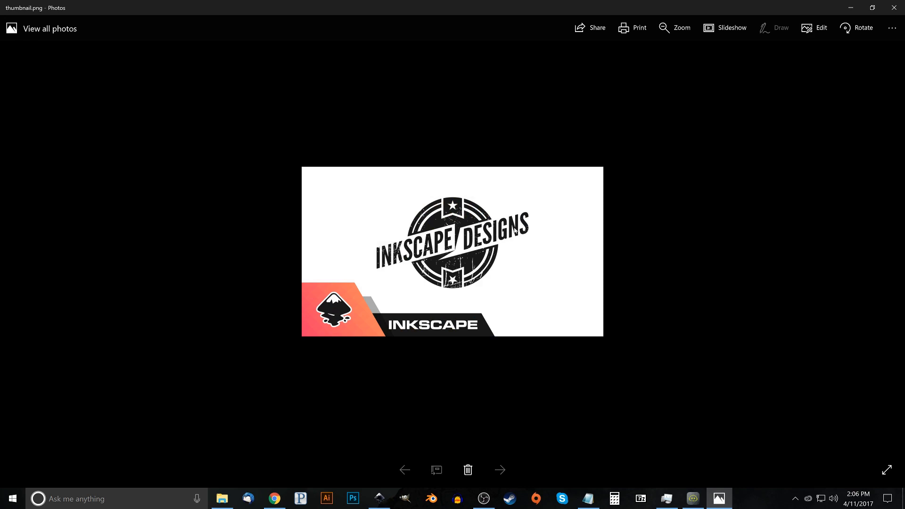
Switch to Inkscape and set the blank document's zoom to 1:1
click(380, 499)
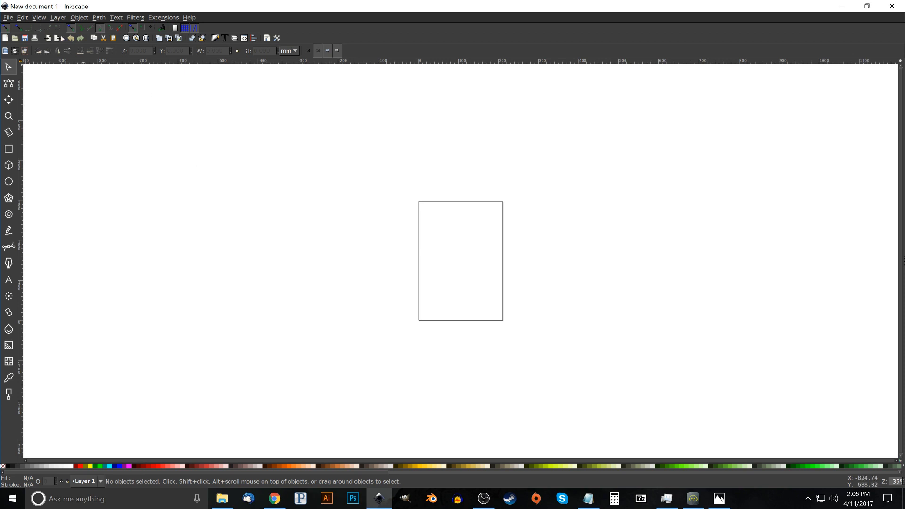
click(40, 19)
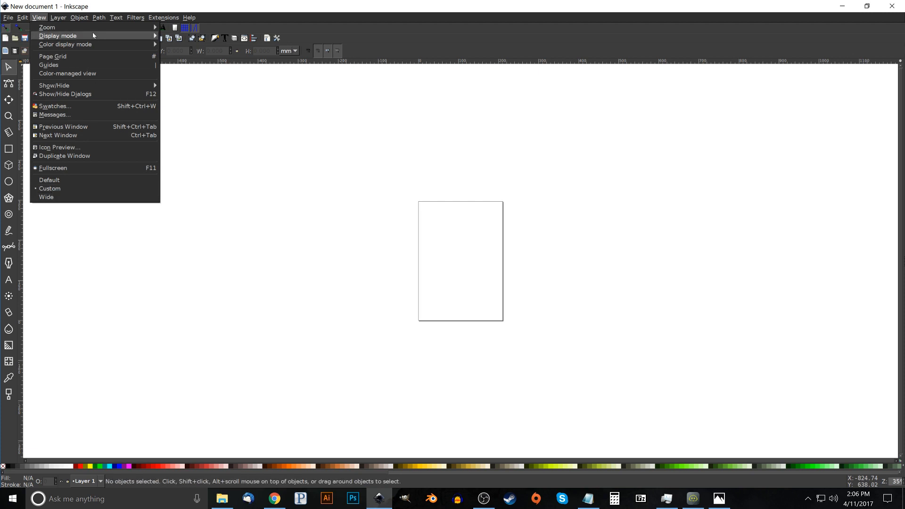
mouse_move(93, 29)
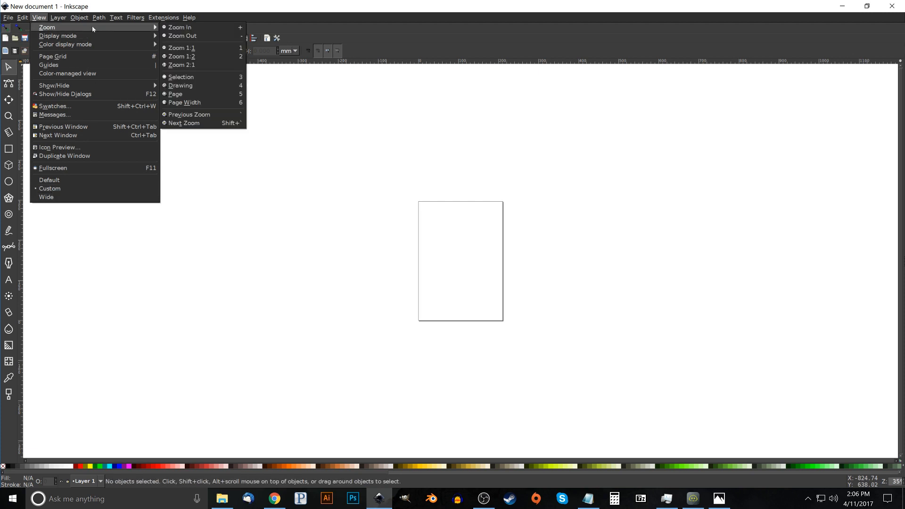
click(192, 50)
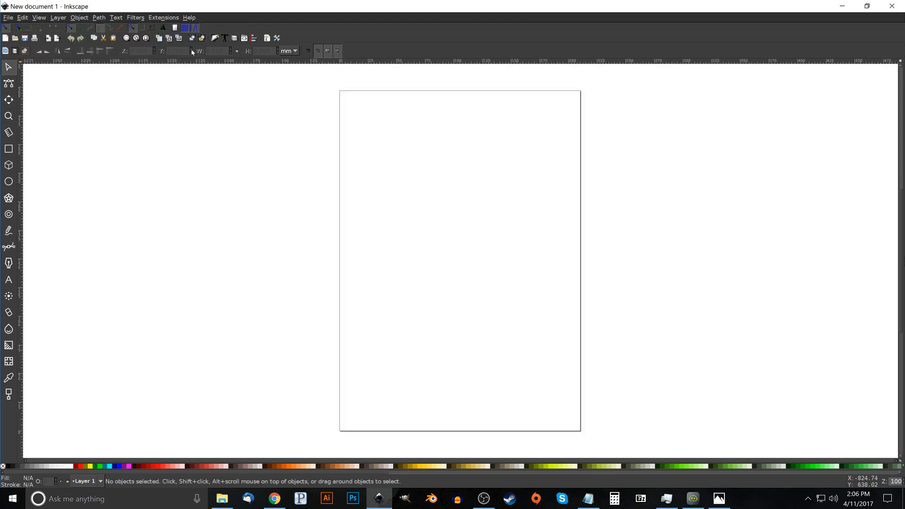
Set the document's display units to px and turn off the page border in the document properties
click(2, 18)
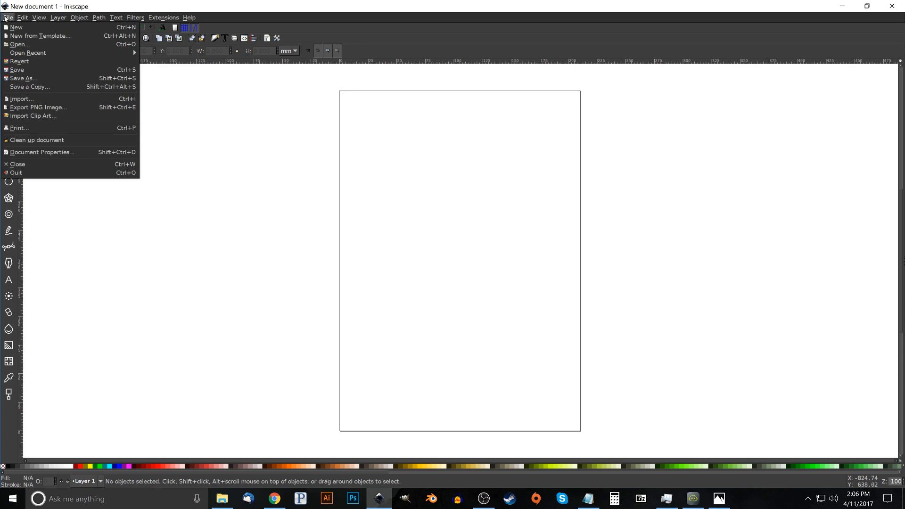
click(36, 152)
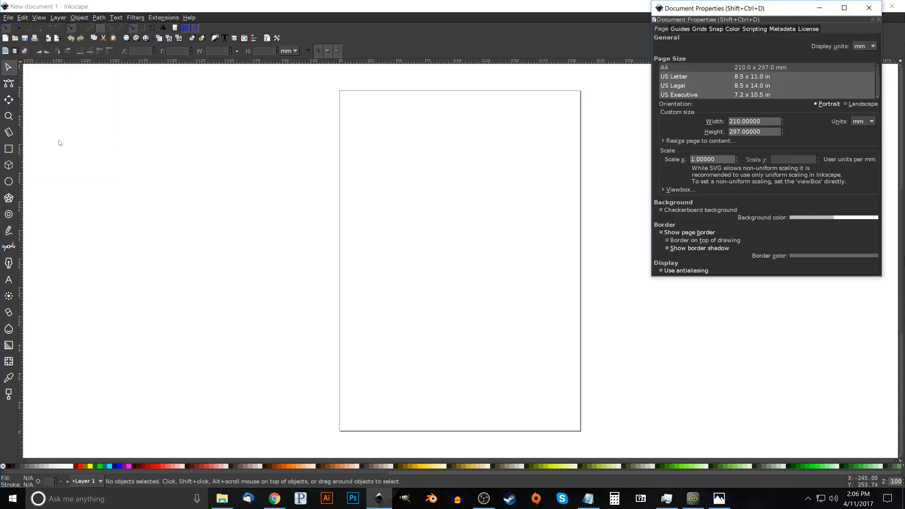
click(865, 47)
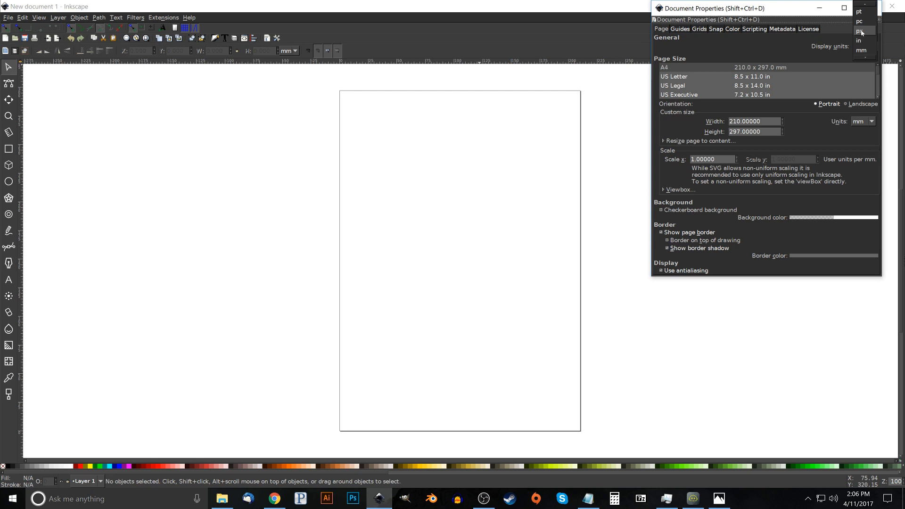
click(860, 31)
click(662, 210)
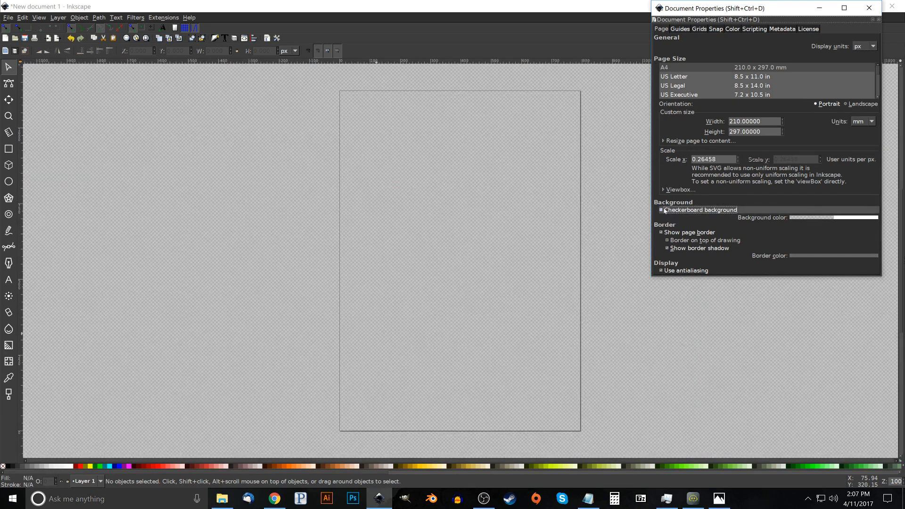
click(662, 210)
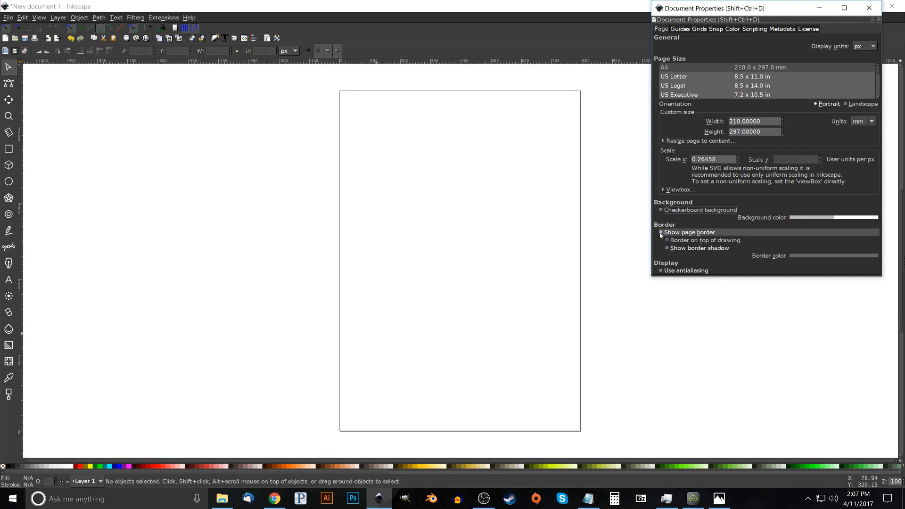
click(662, 233)
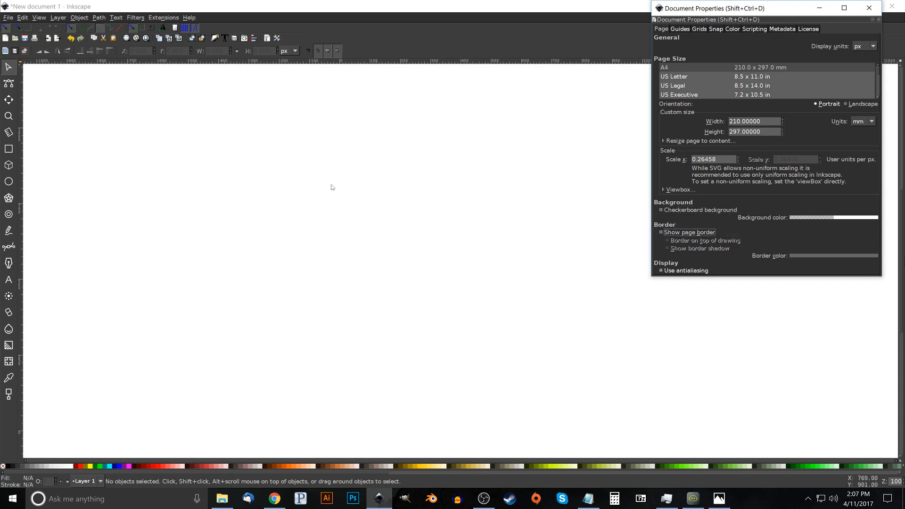
click(869, 7)
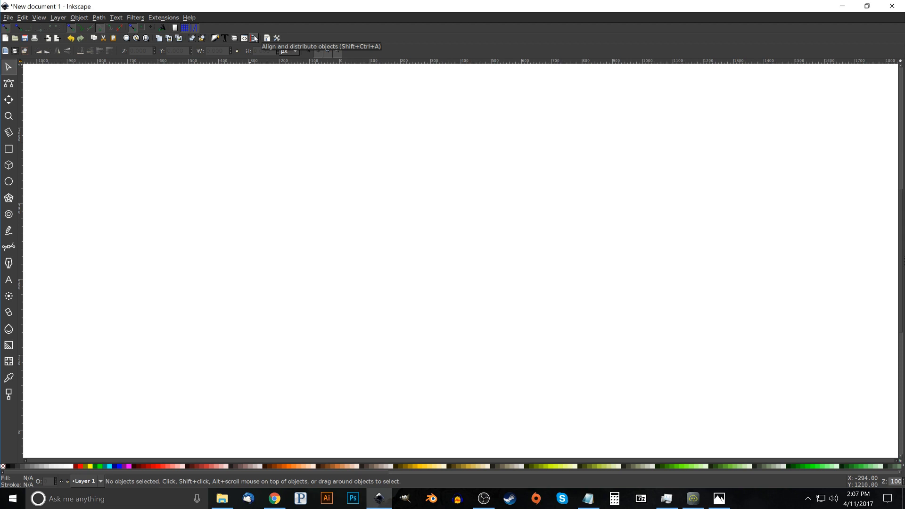
Open the Align and Distribute and the Fill and Stroke dialogs beside the canvas
click(254, 39)
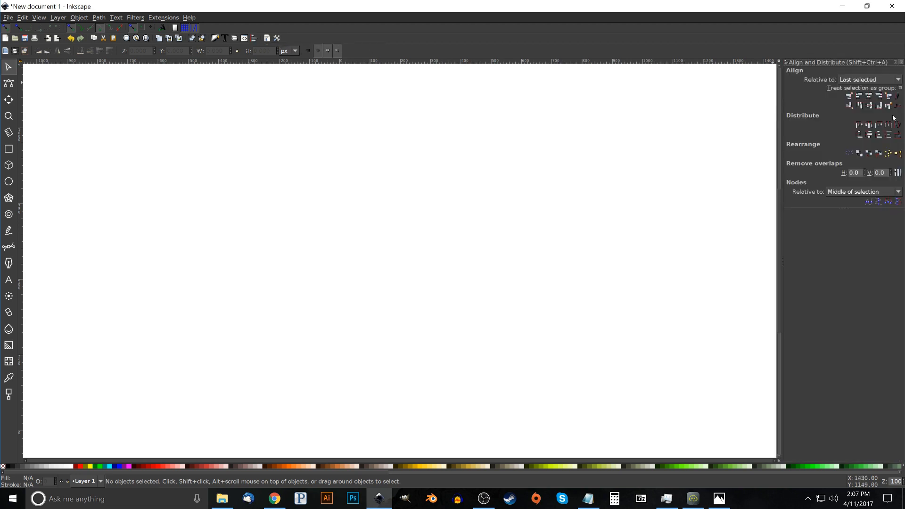
click(871, 83)
click(872, 83)
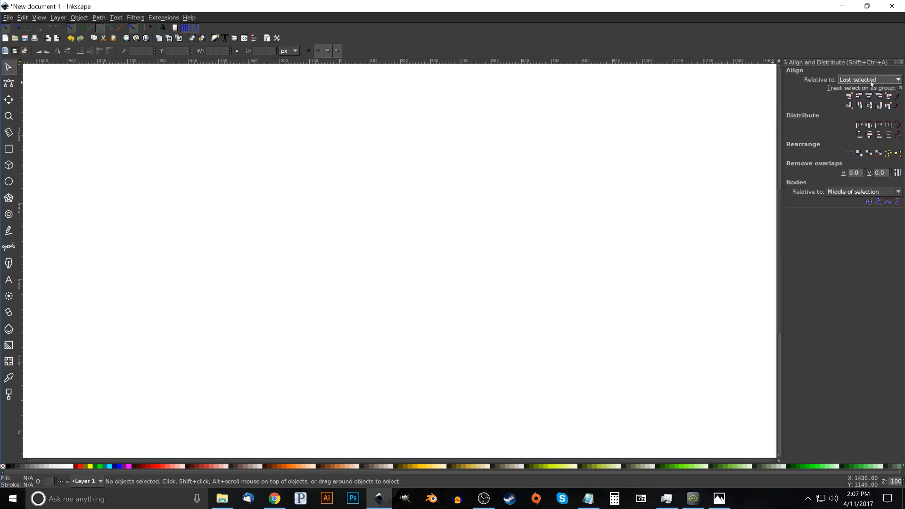
click(214, 39)
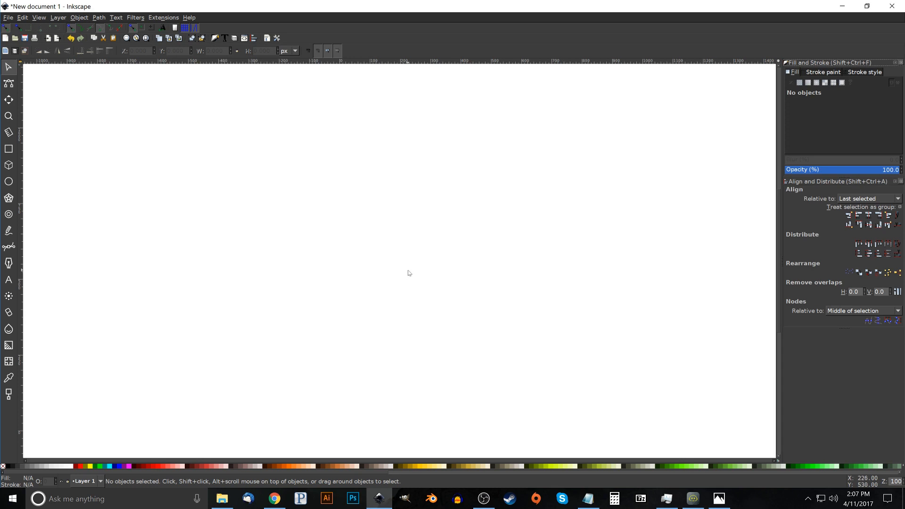
Draw a black circle about 440 px in diameter near the middle of the canvas and convert it to a path
click(8, 182)
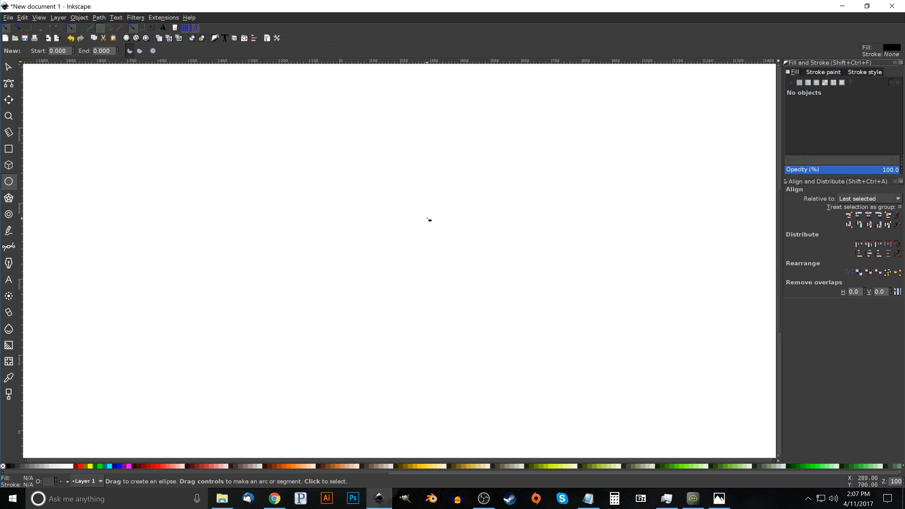
drag(400, 210, 471, 279)
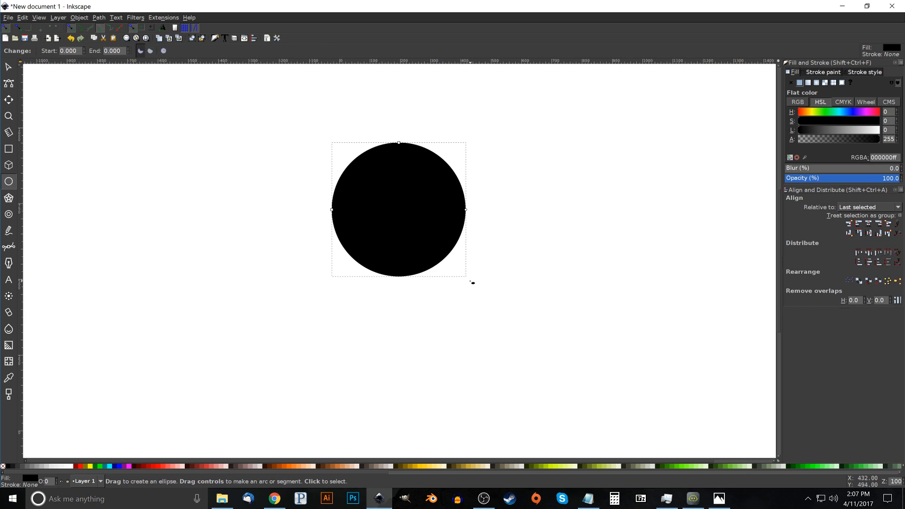
click(97, 18)
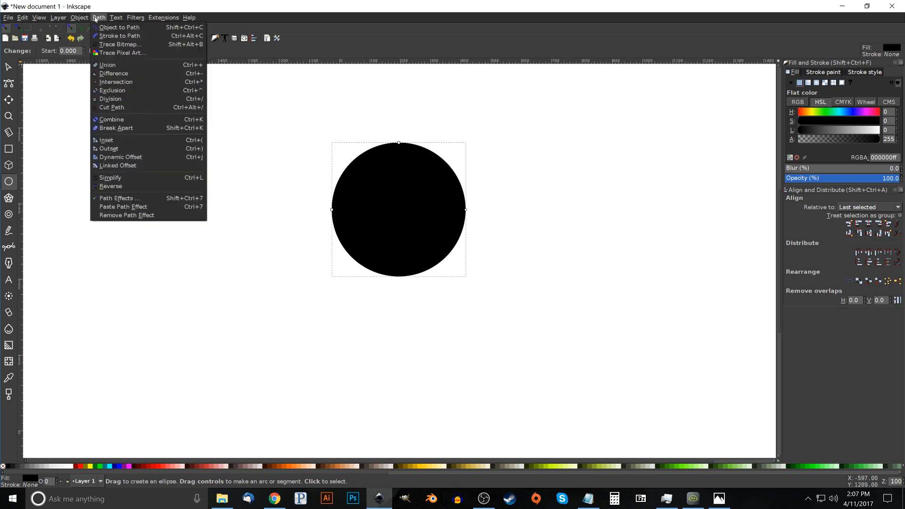
click(100, 28)
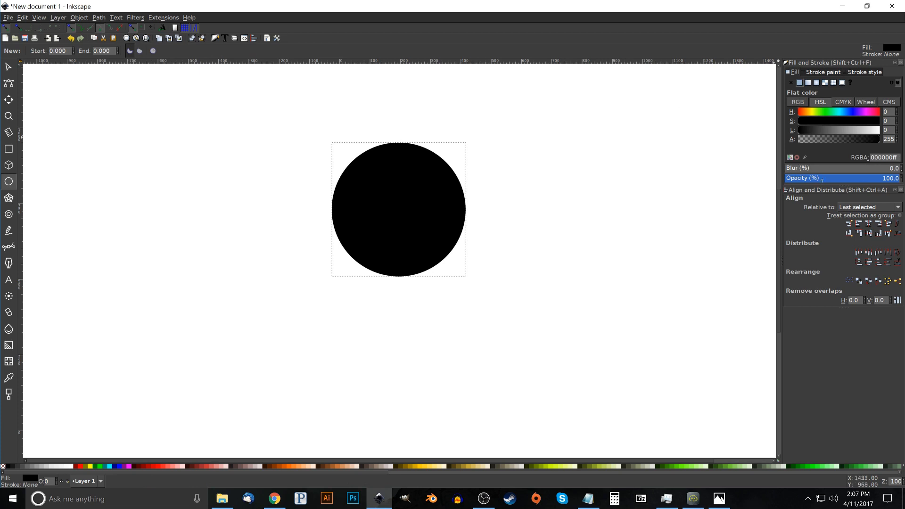
Restyle the circle with 50.3% opacity, a red stroke and no fill
drag(849, 179, 844, 180)
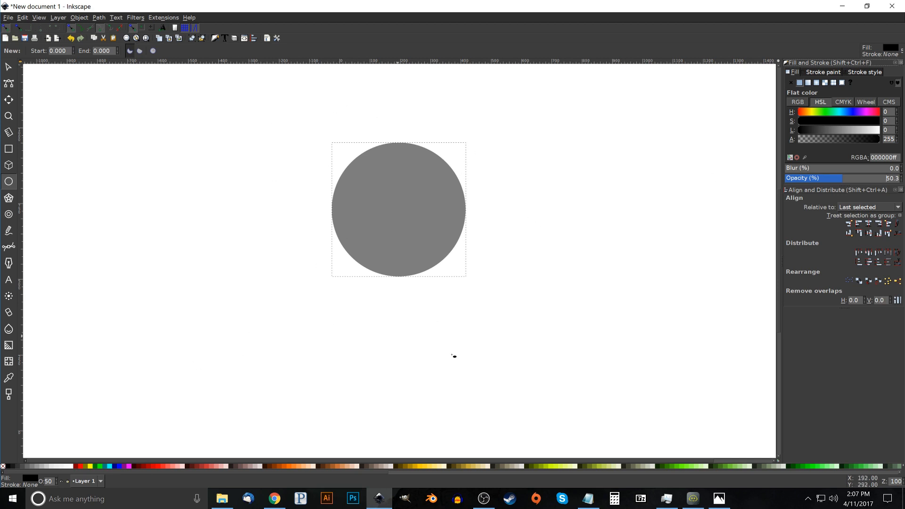
shift+click(81, 467)
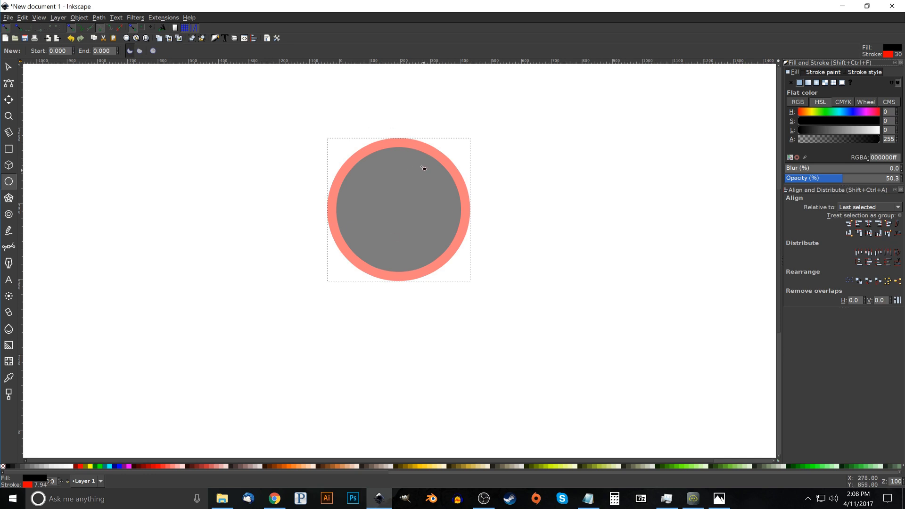
key(ctrl+shift+z)
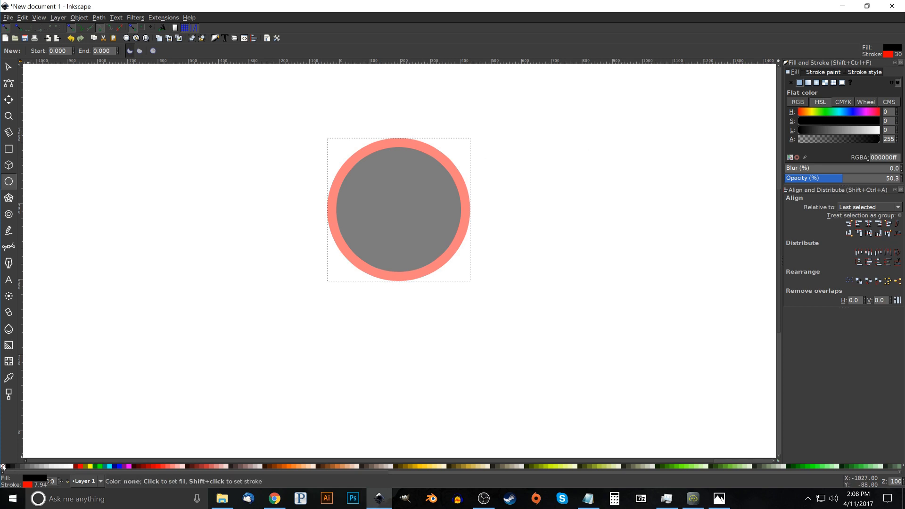
click(3, 467)
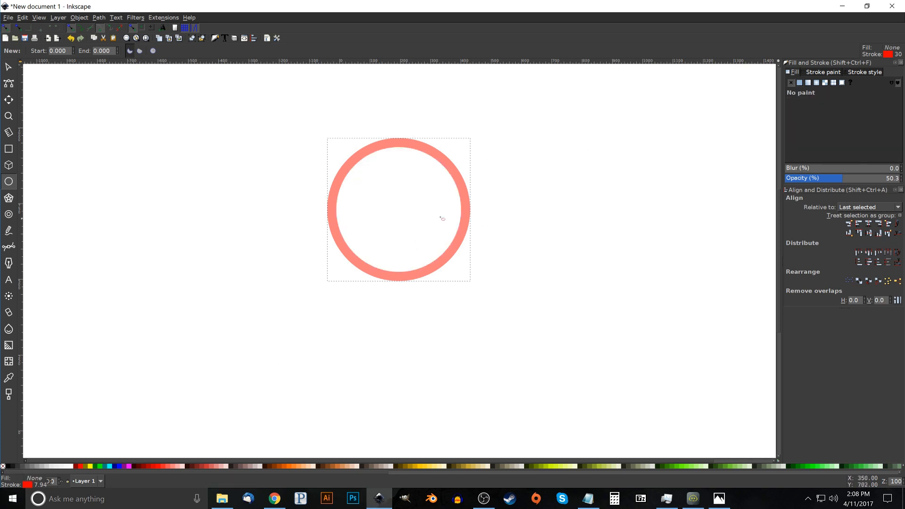
Switch the circle's stroke width units to px and set the width to 45 px
click(864, 73)
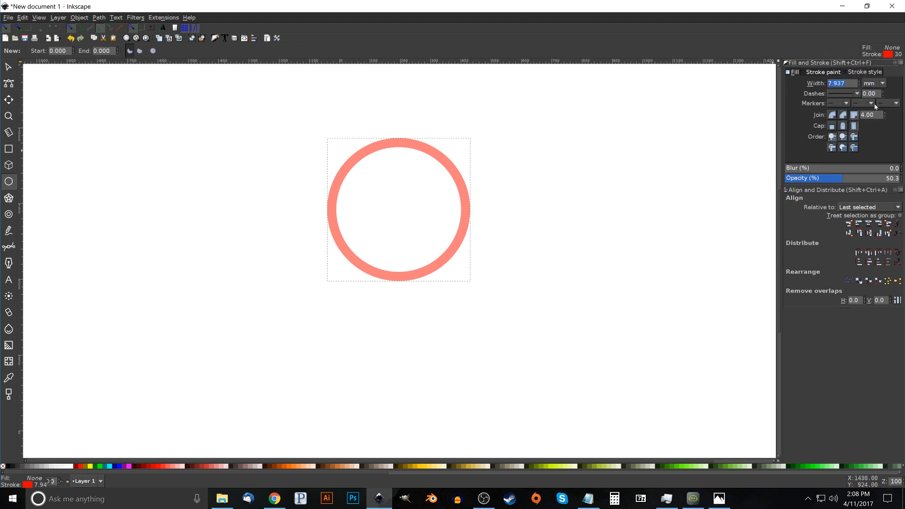
click(885, 84)
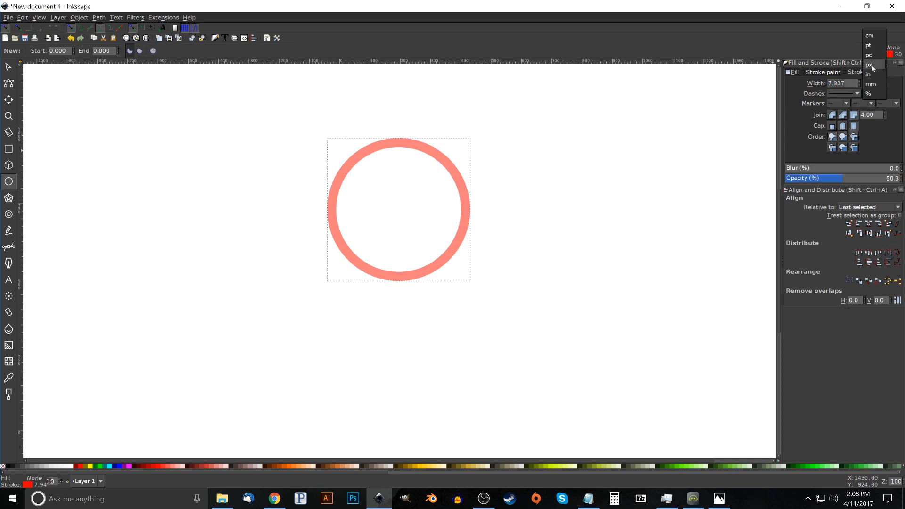
click(874, 66)
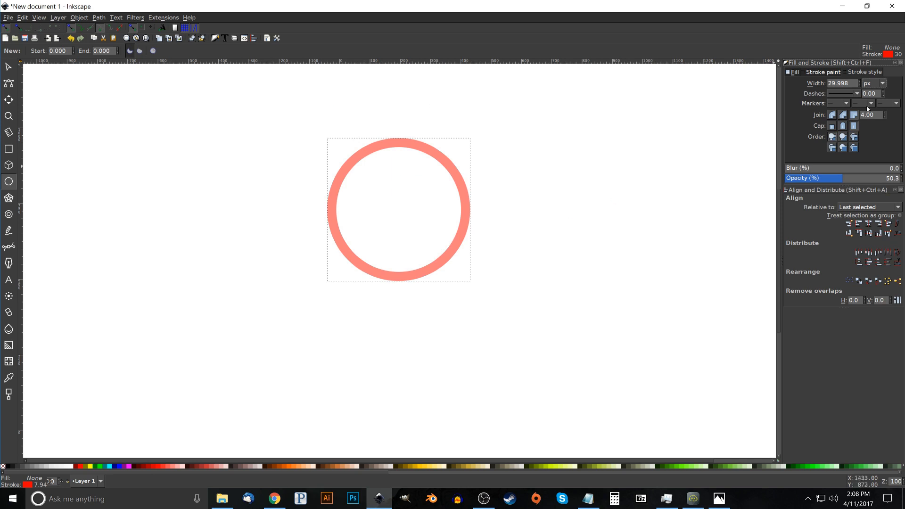
click(860, 82)
click(861, 83)
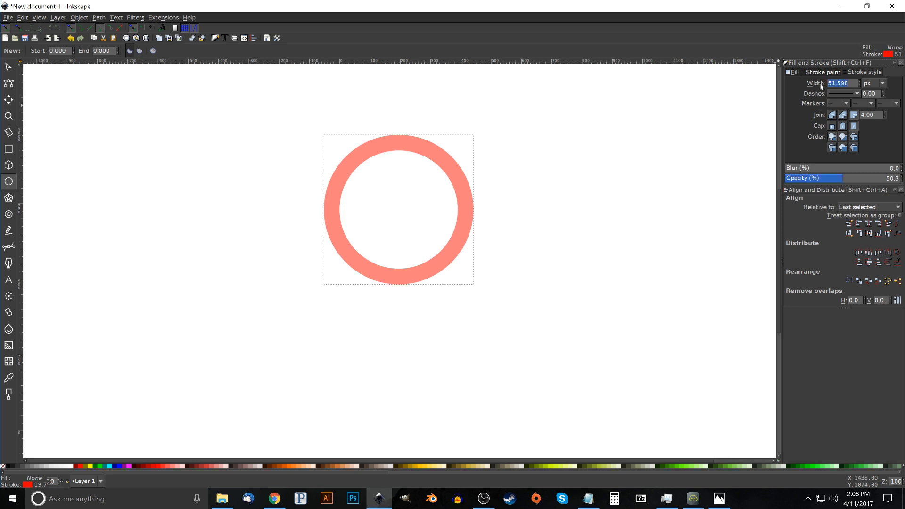
text(45)
key(Return)
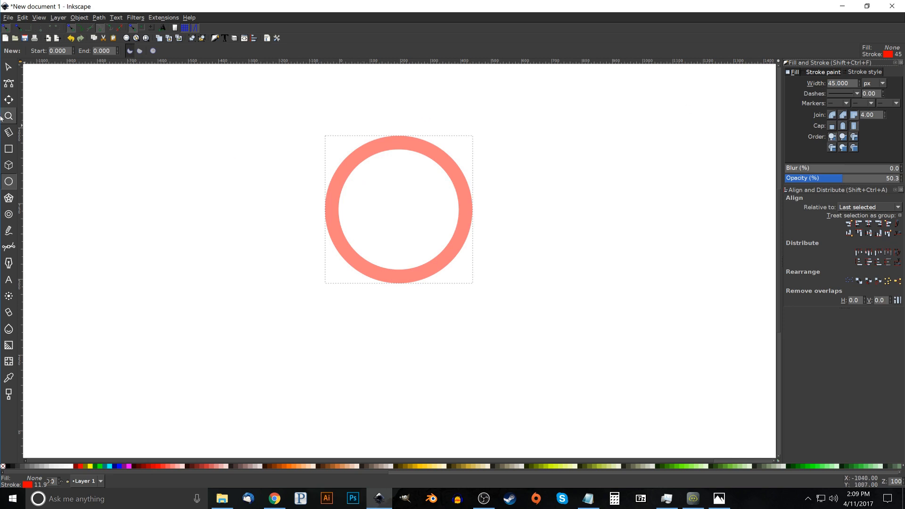
Move the red ring slightly down and left to about X -88.5, Y 453.5 px, and duplicate it in place
click(8, 67)
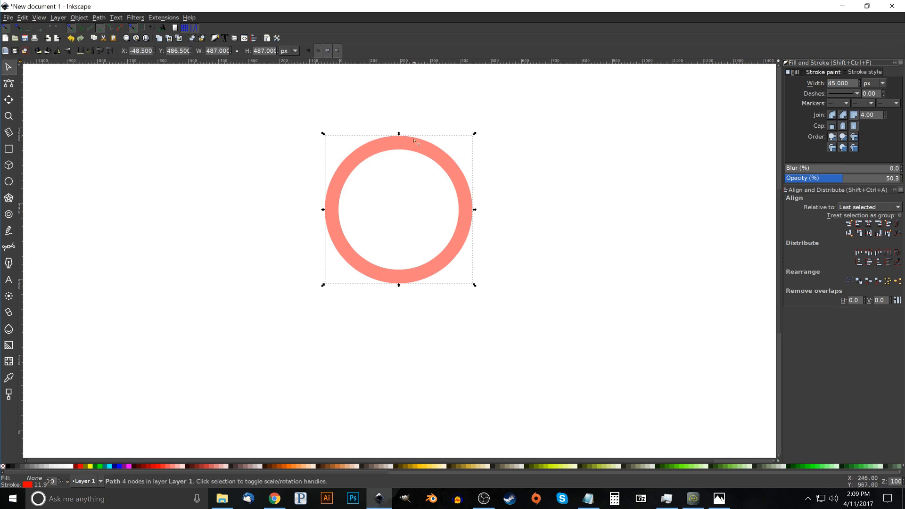
drag(414, 144, 401, 155)
right_click(401, 155)
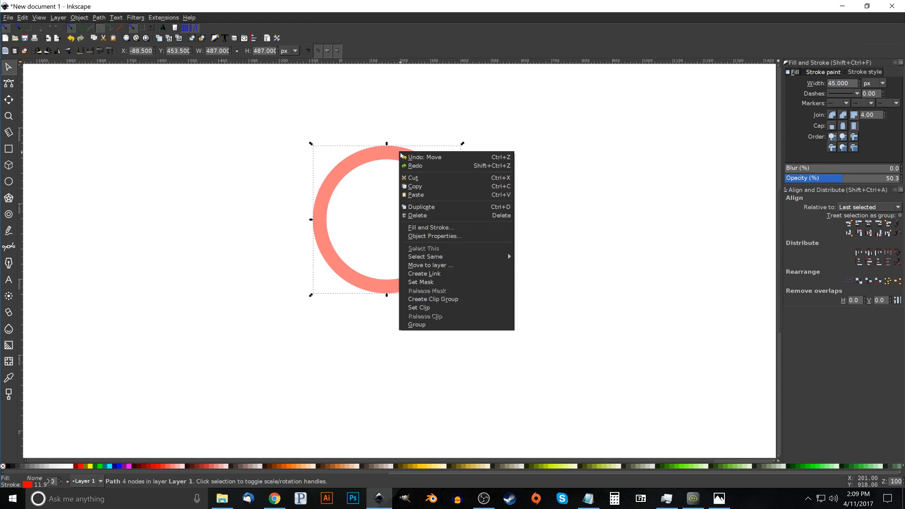
click(422, 207)
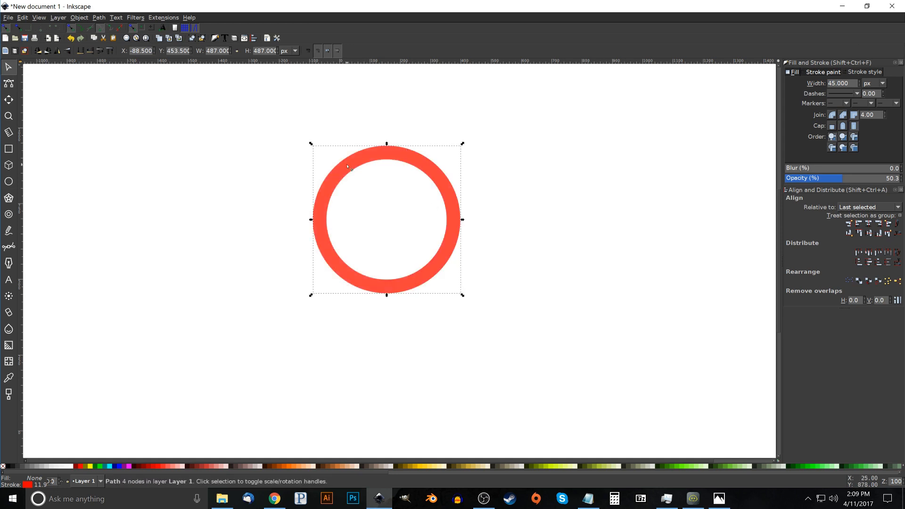
Give the duplicated ring a blue stroke with a width of 7 px
shift+click(120, 468)
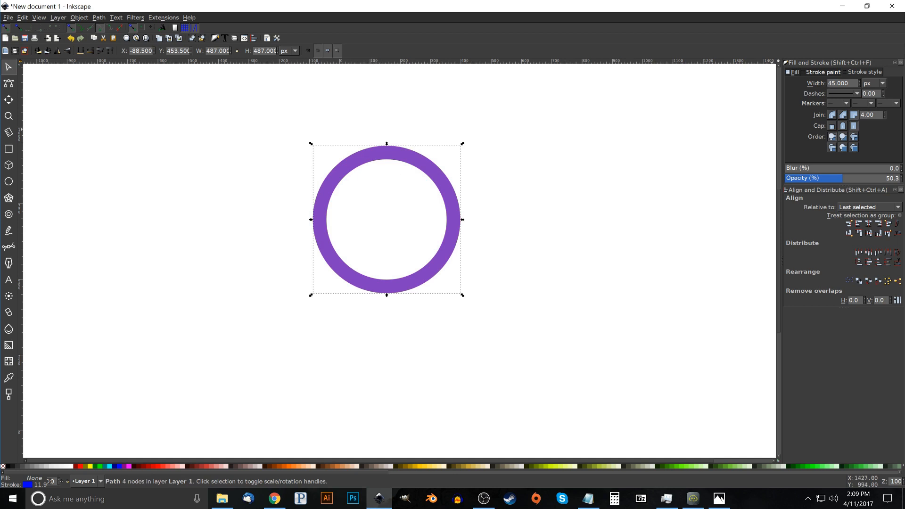
double_click(839, 83)
text(10)
key(Return)
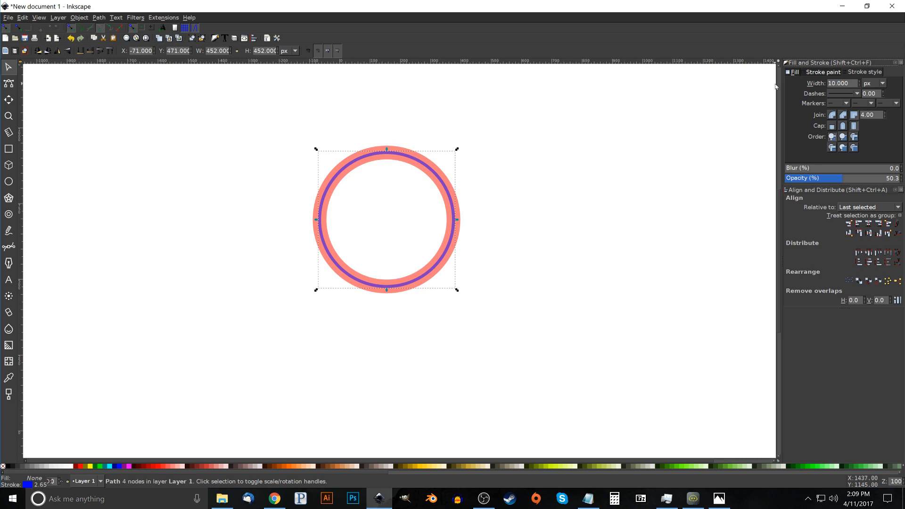
text(7)
key(Return)
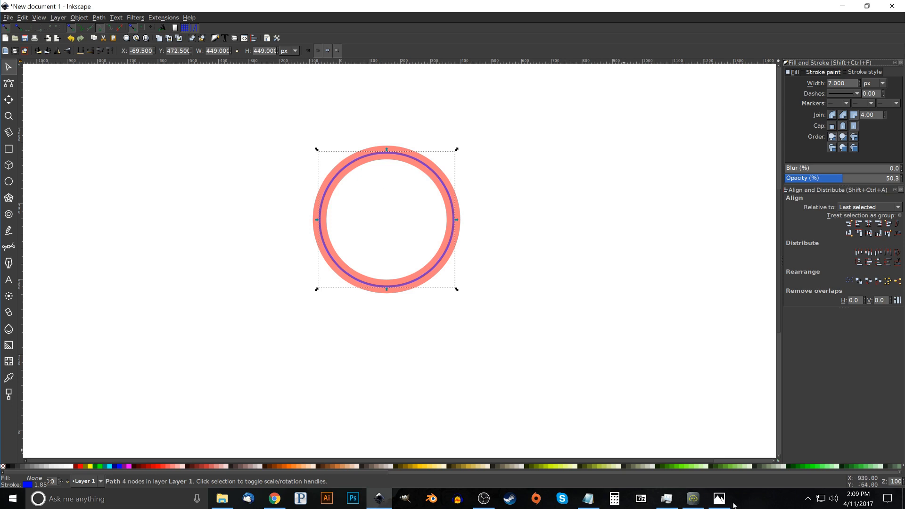
Switch to Photos to examine the badge logo in thumbnail.png, and return to Inkscape
click(719, 498)
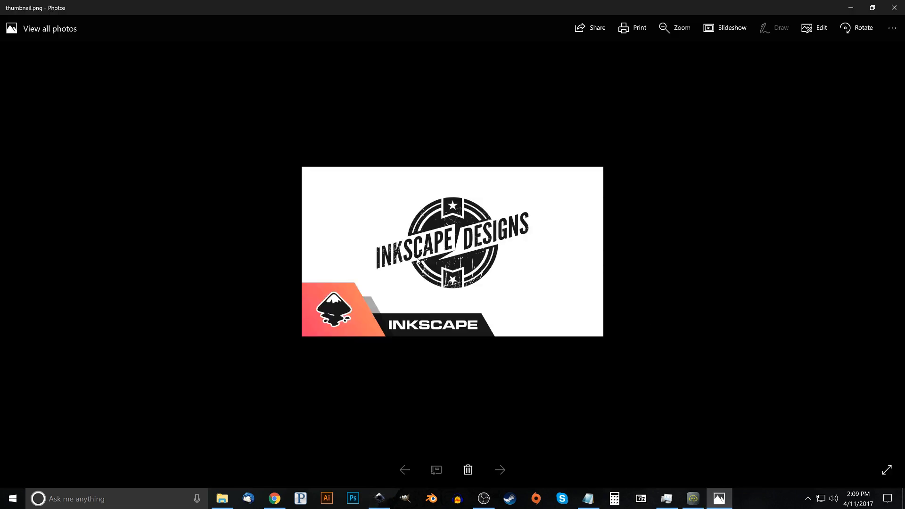
click(852, 7)
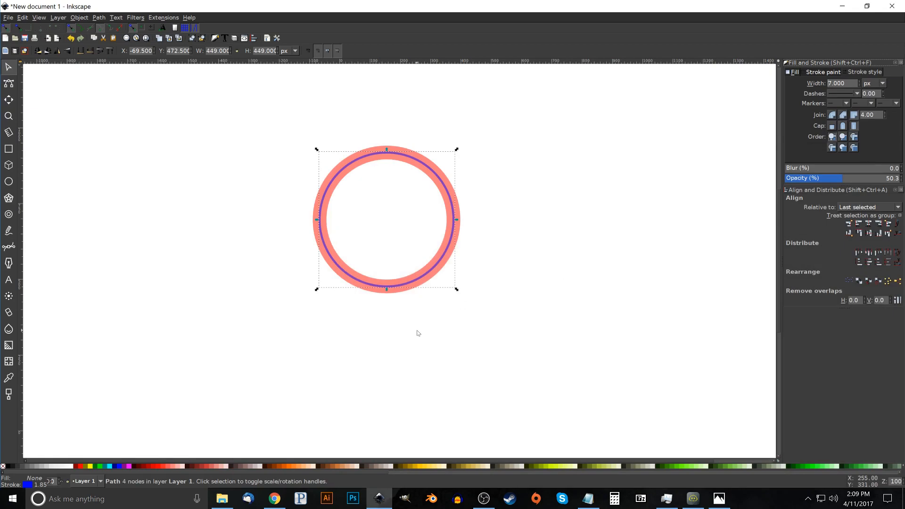
Convert the strokes of both the red and blue rings to filled paths
drag(589, 357, 208, 85)
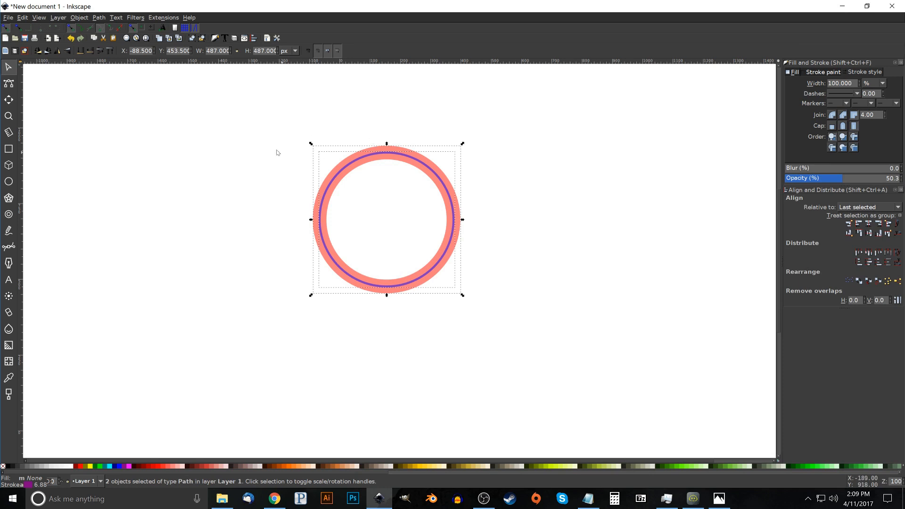
click(98, 17)
click(107, 36)
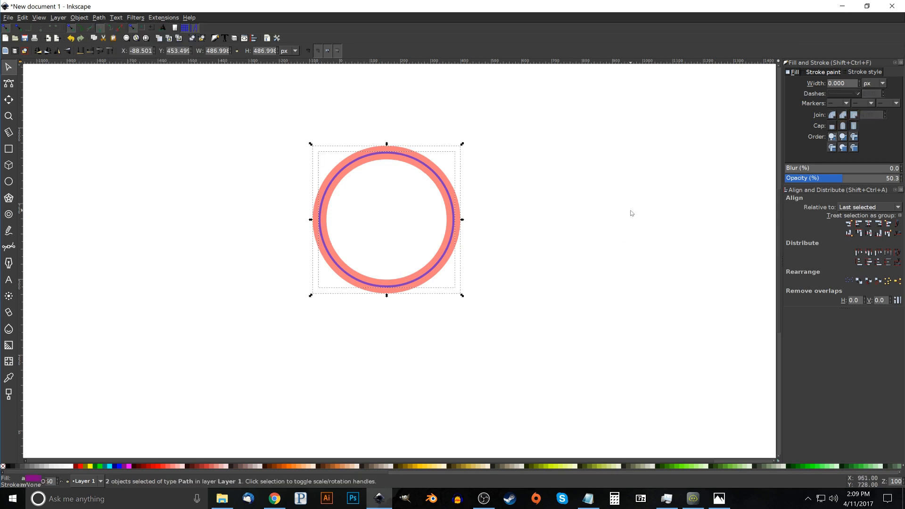
click(619, 222)
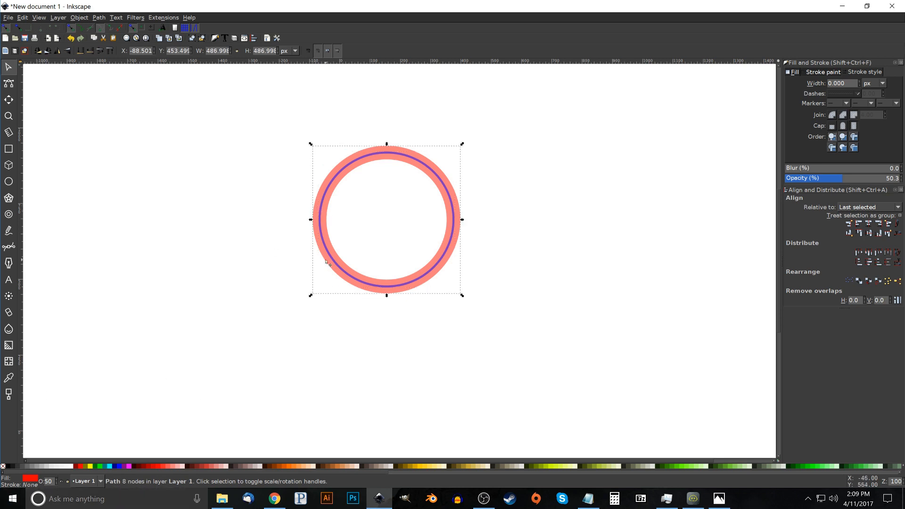
Break the red ring apart into a large outer disc and a smaller inner disc
click(99, 17)
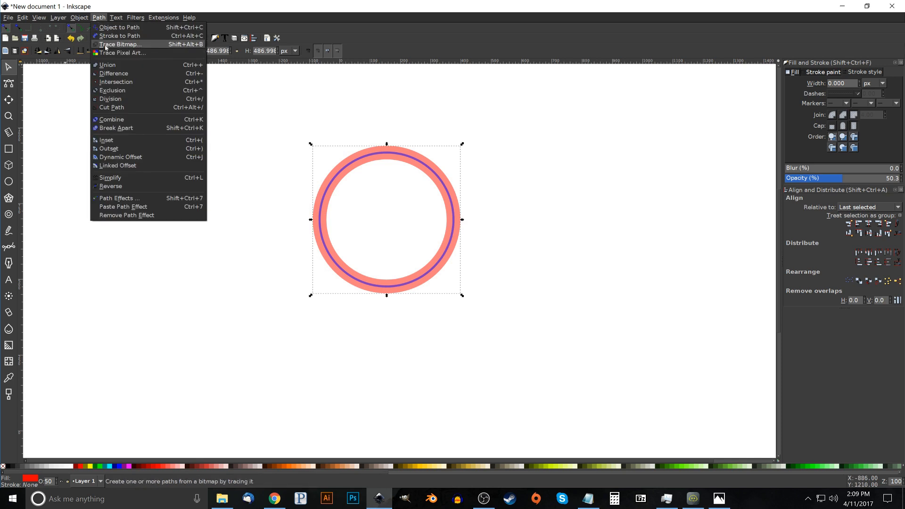
click(116, 128)
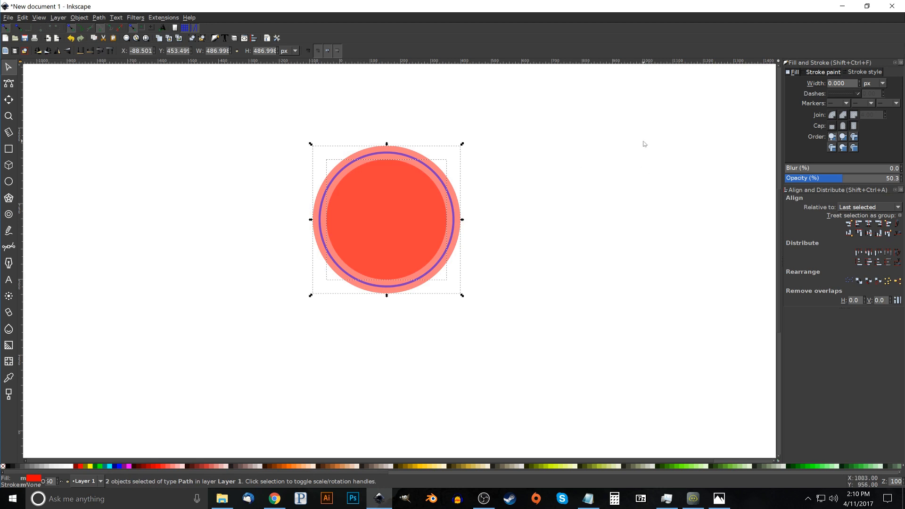
click(637, 161)
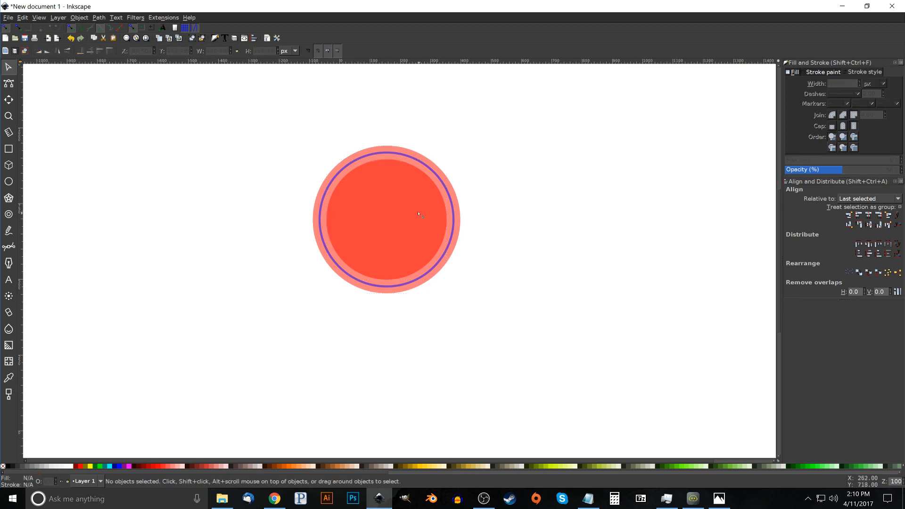
Fill the inner disc with black and duplicate it in place
click(394, 198)
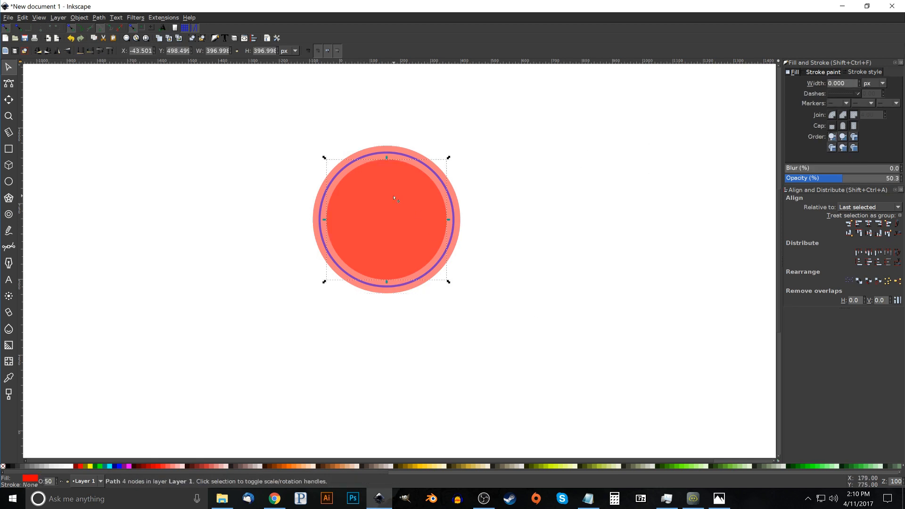
click(7, 467)
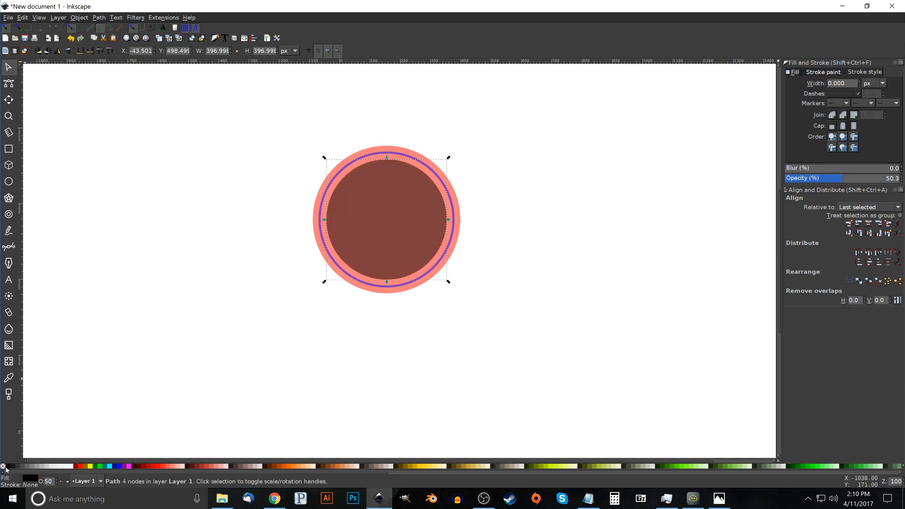
right_click(390, 185)
click(415, 237)
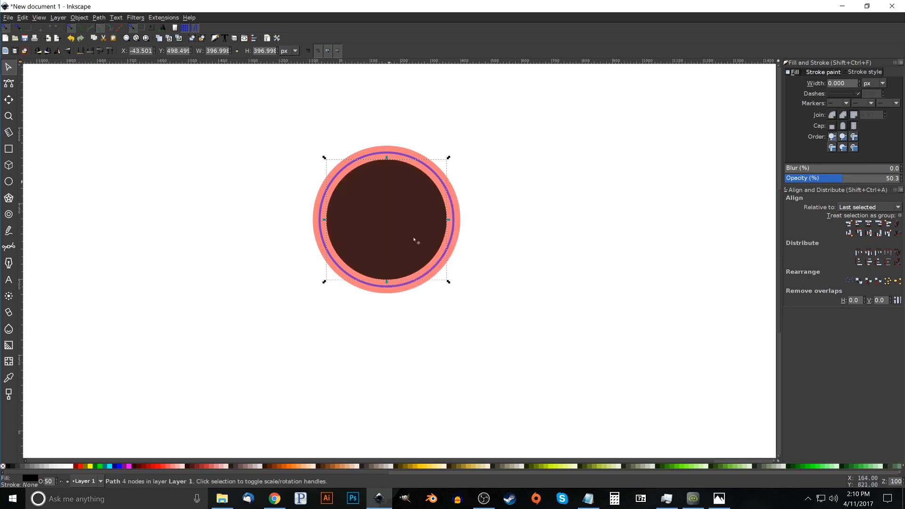
Subtract the duplicated disc from the large red disc, and shrink the remaining black disc around its centre to about 371 px wide
key(shift)
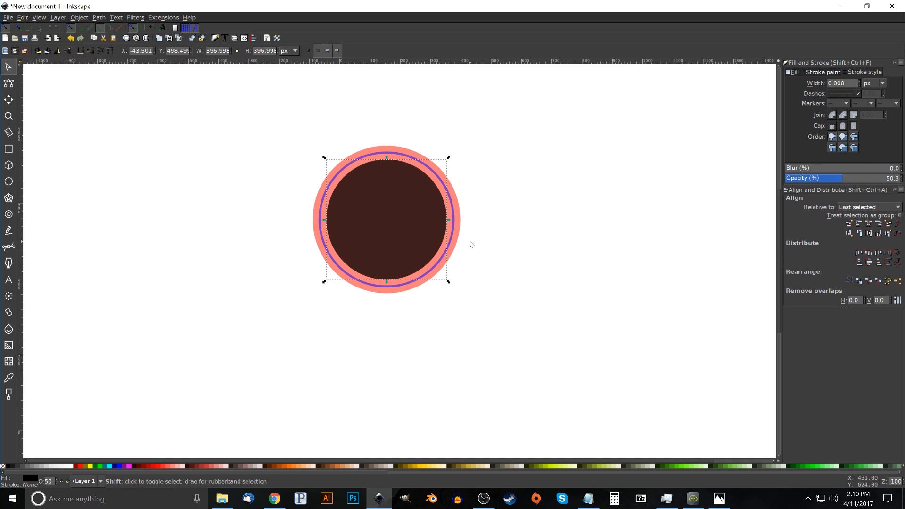
shift+click(460, 215)
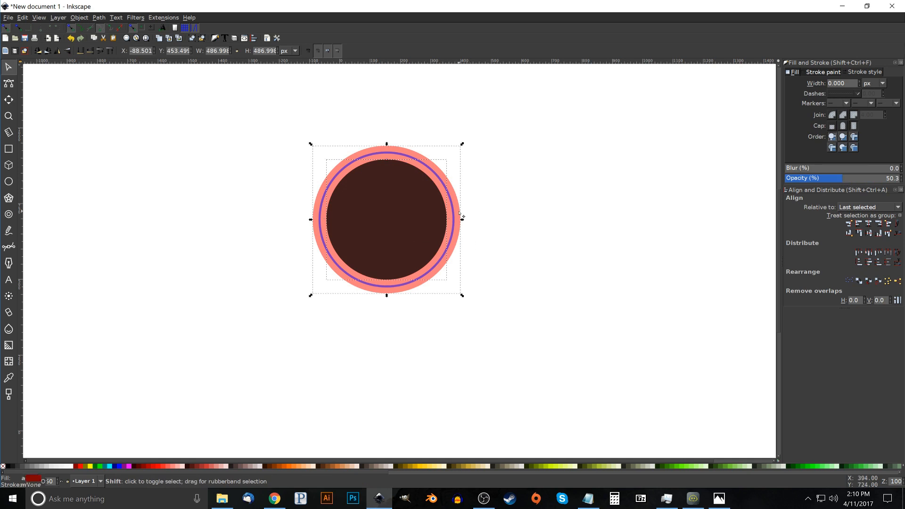
click(96, 18)
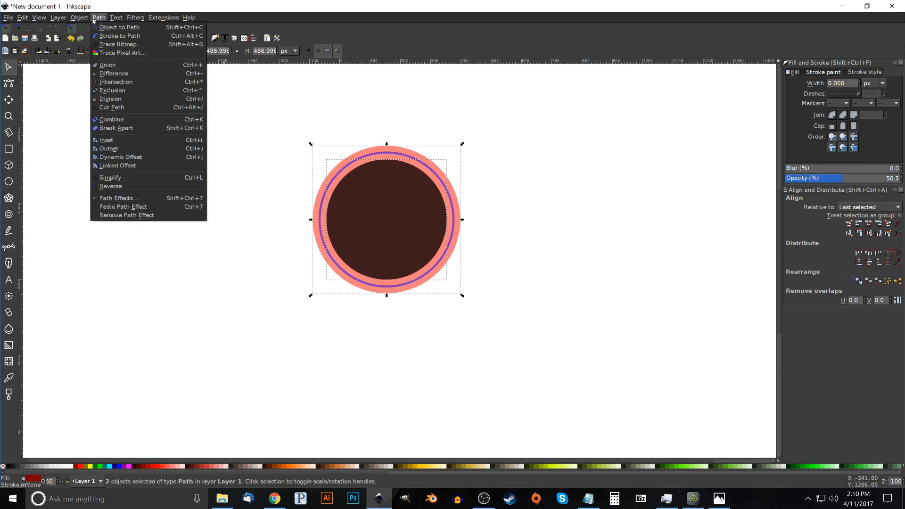
click(115, 73)
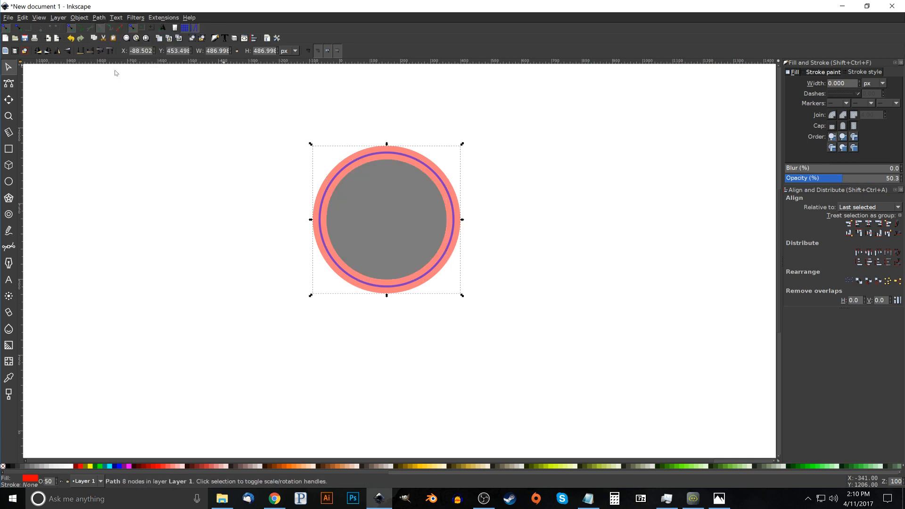
click(418, 228)
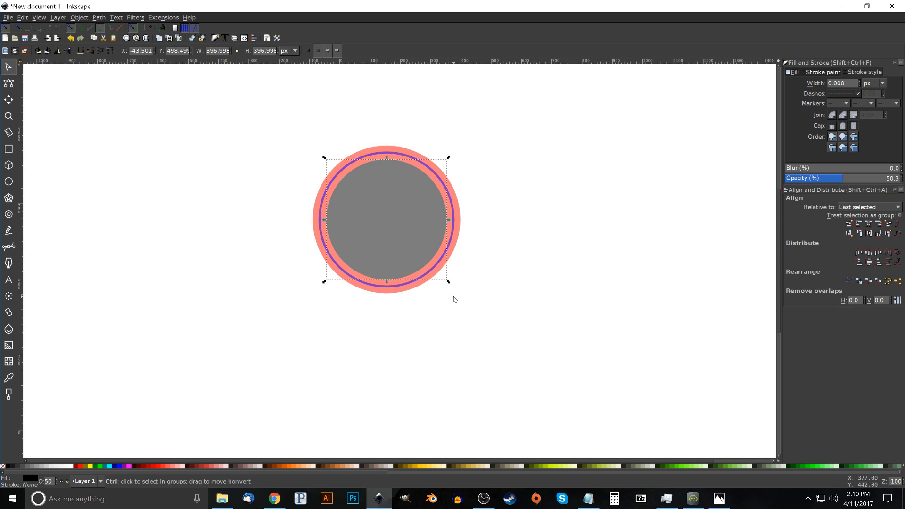
drag(448, 284, 445, 282)
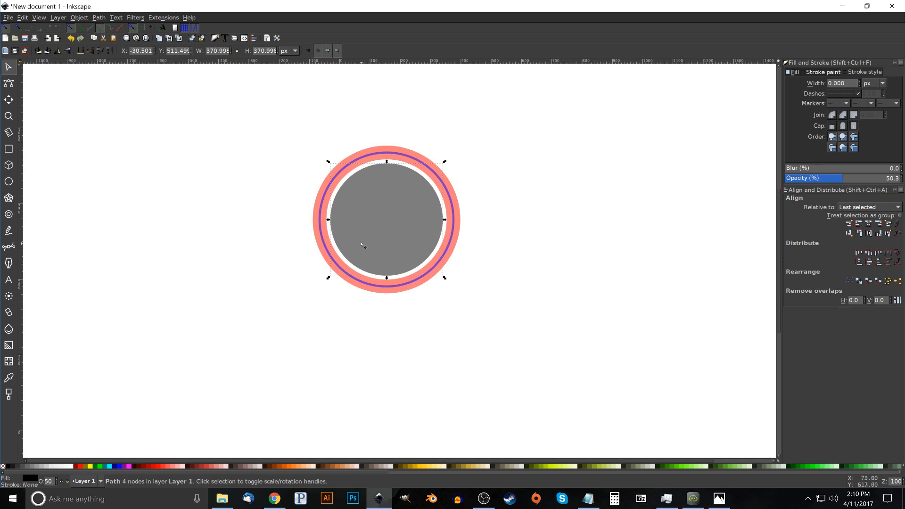
Subtract the thin blue ring from the red ring with a Difference operation
click(404, 157)
key(shift)
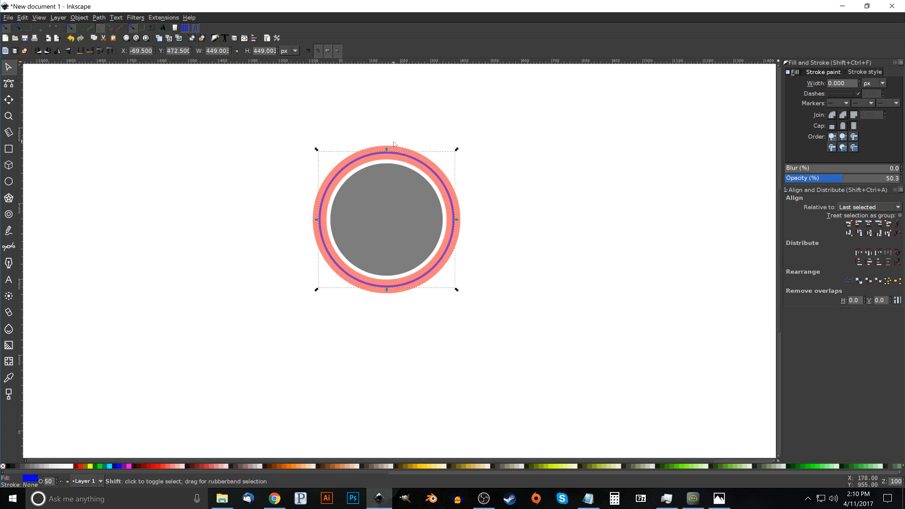
shift+click(390, 144)
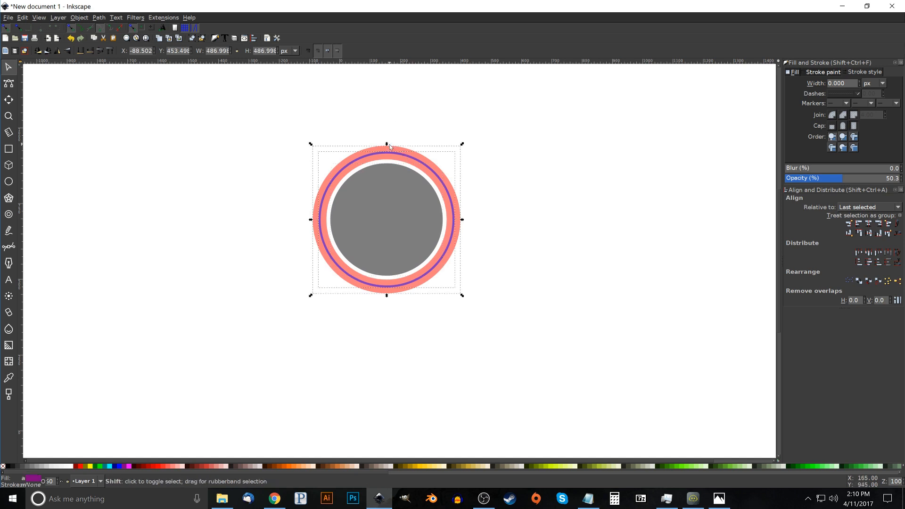
click(97, 19)
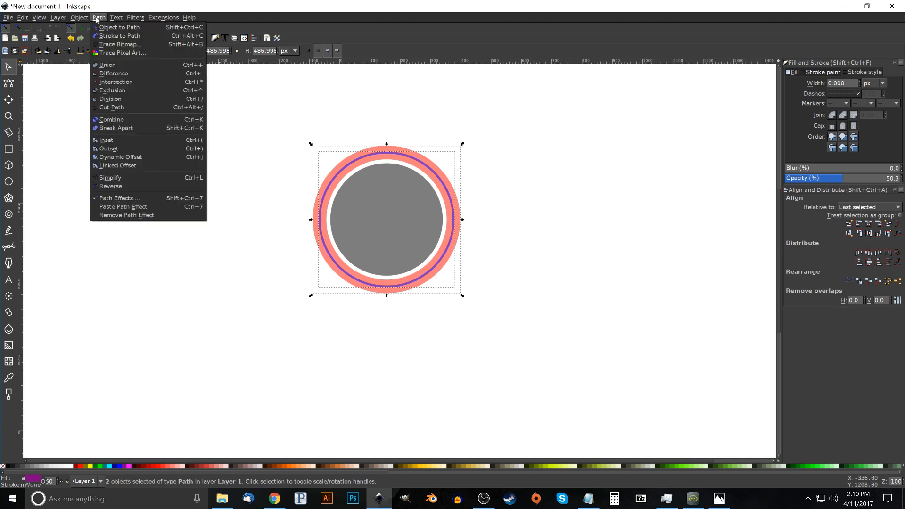
click(120, 74)
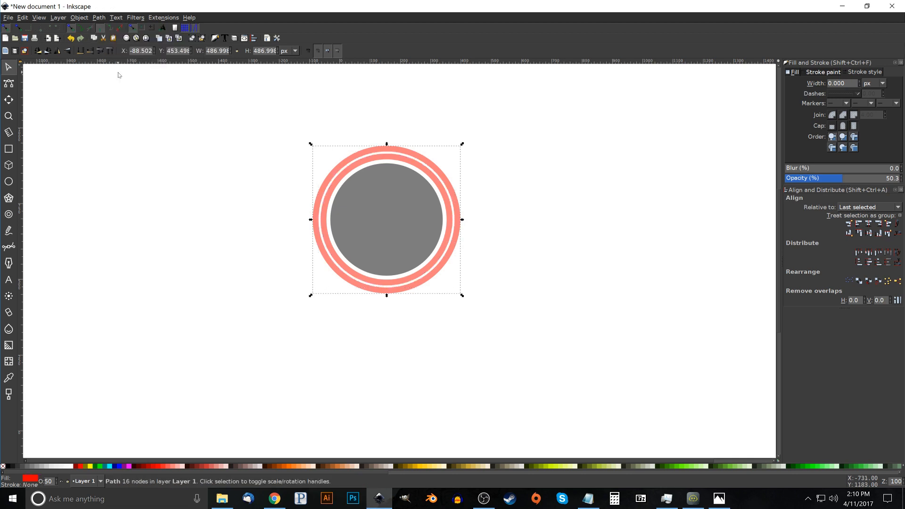
Switch to Photos to check the small banners on the badge in thumbnail.png, and return to Inkscape
click(724, 500)
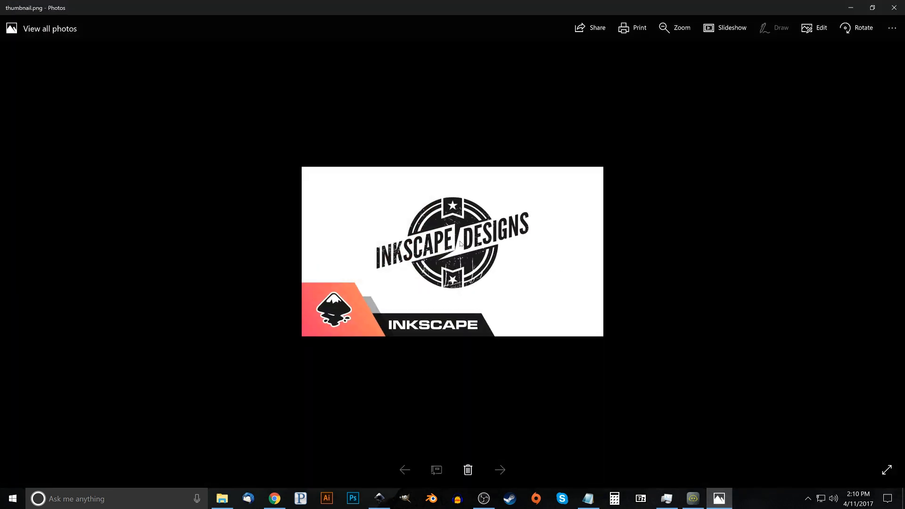
click(851, 7)
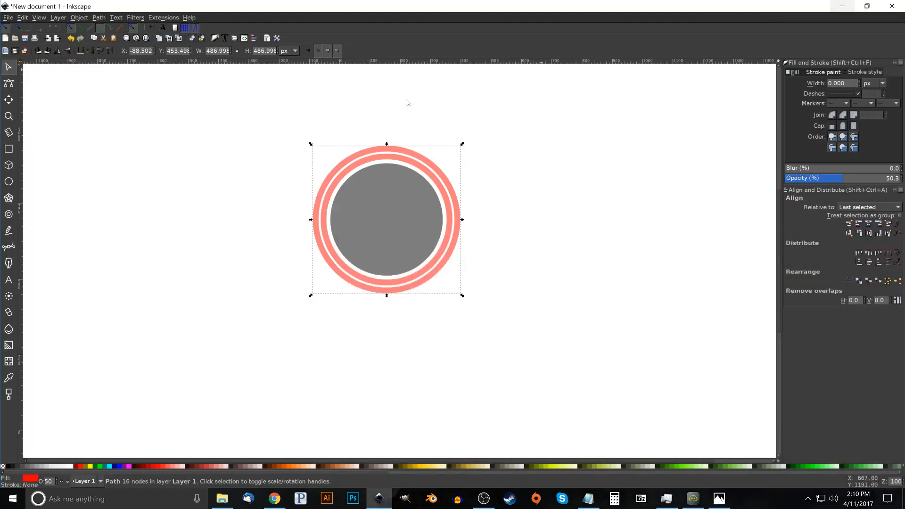
Draw a vertical rectangle about 97 by 228 px over the top of the rings, with no stroke and a blue fill
click(6, 152)
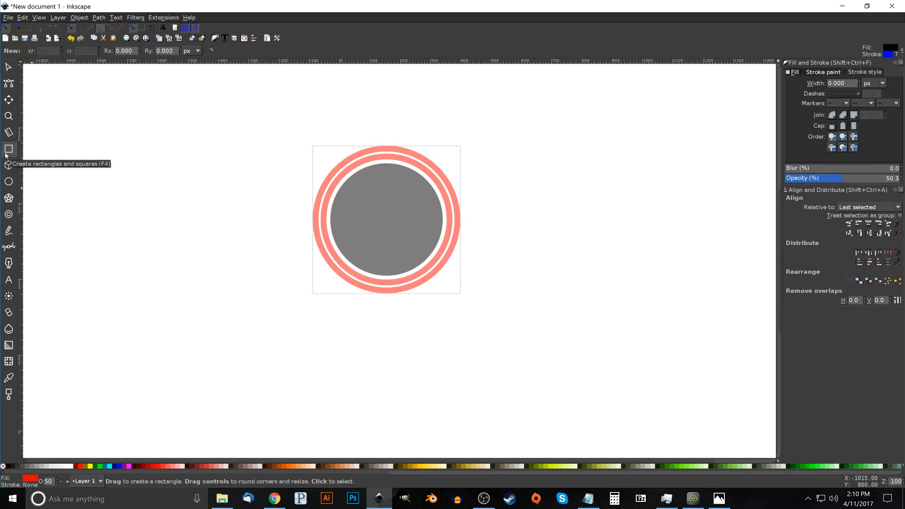
mouse_move(373, 114)
mouse_down()
mouse_move(399, 189)
mouse_move(389, 179)
mouse_move(404, 184)
mouse_up()
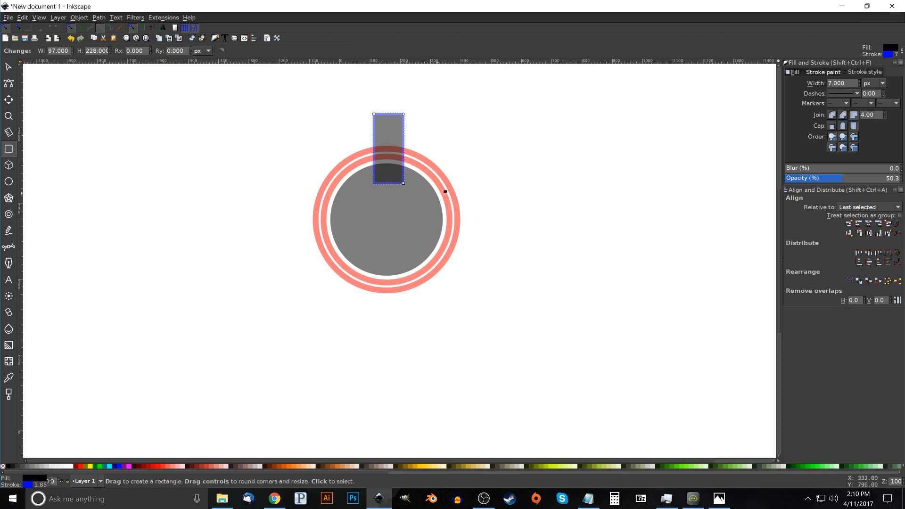
shift+click(3, 467)
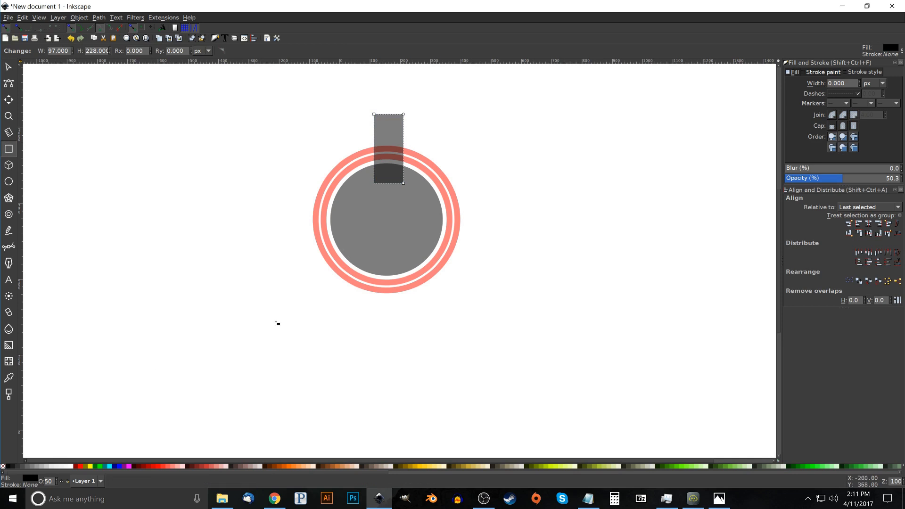
click(120, 466)
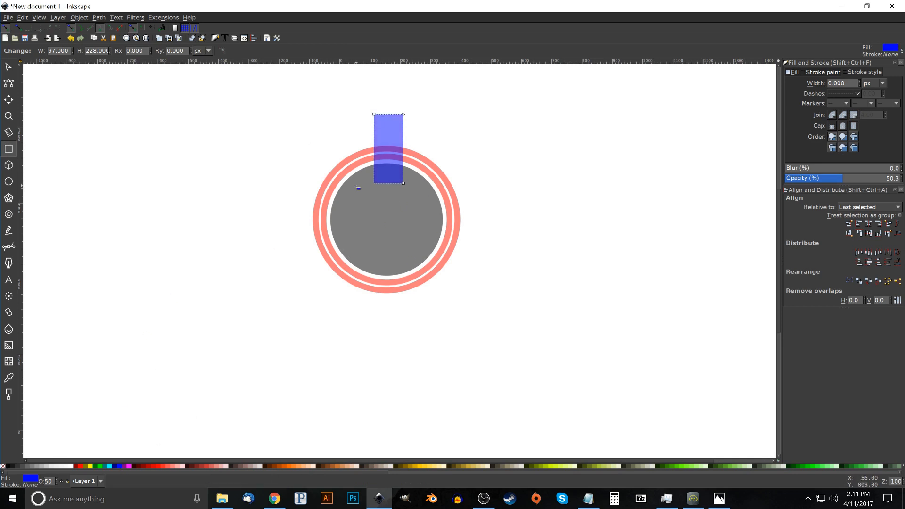
Nudge the blue rectangle slightly up and left, and centre it on the vertical axis with the black disc
key(s)
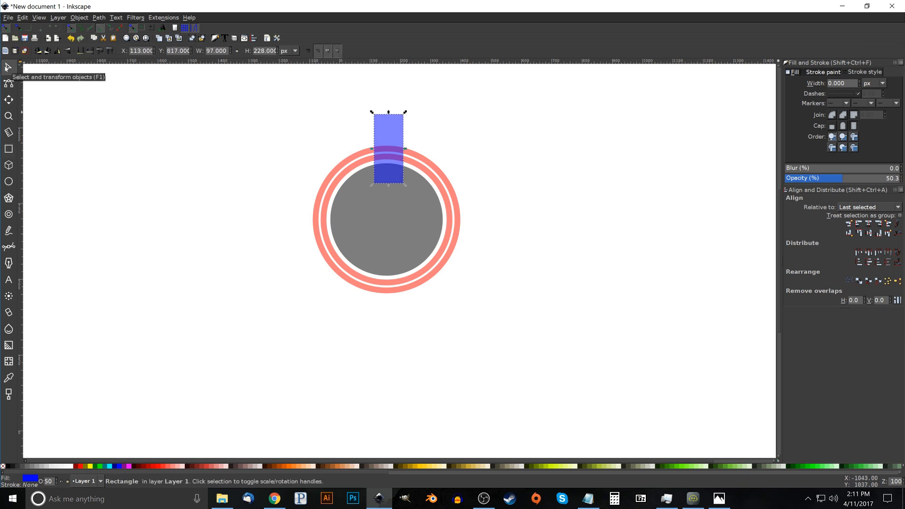
drag(394, 159, 390, 157)
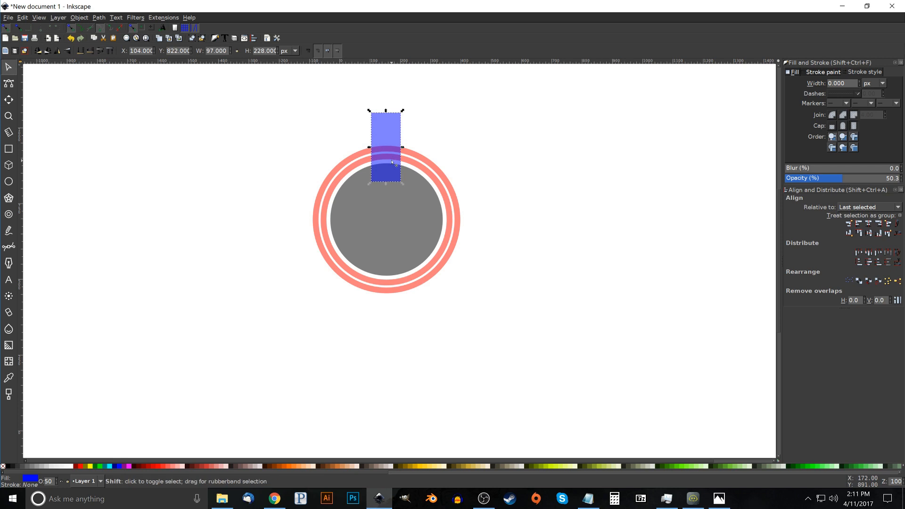
shift+click(418, 217)
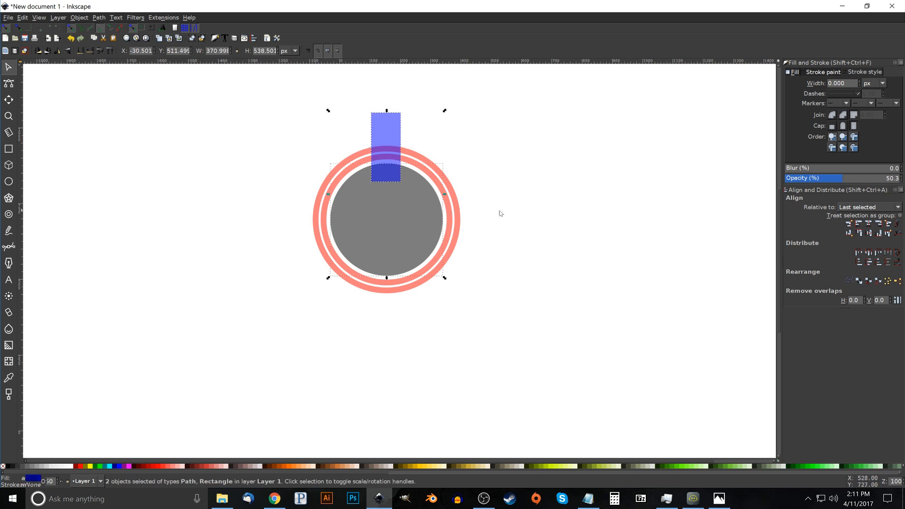
click(871, 225)
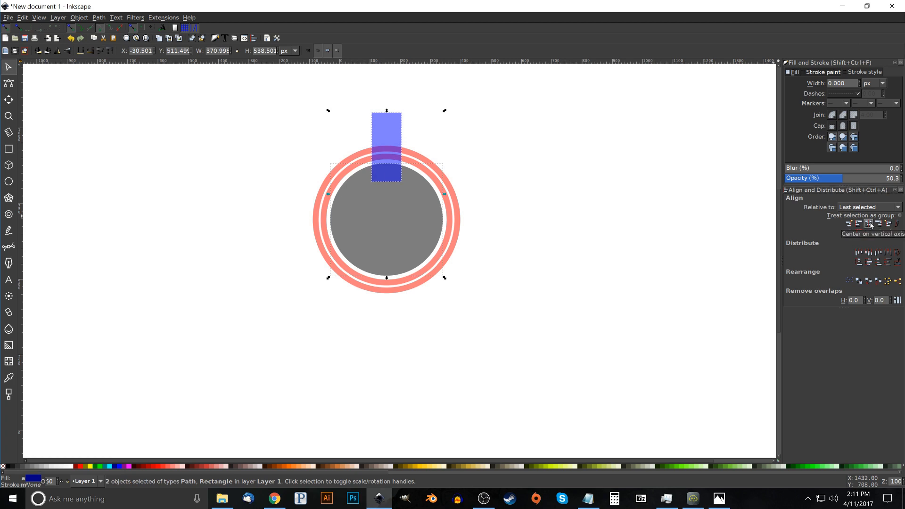
Convert the selected blue rectangle and black disc to paths with Object to Path, and clear the selection
click(99, 18)
click(107, 29)
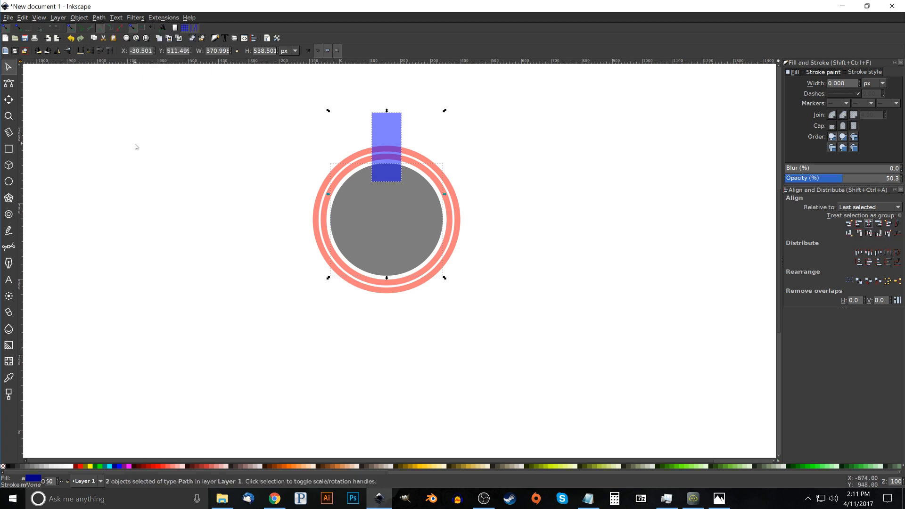
click(618, 170)
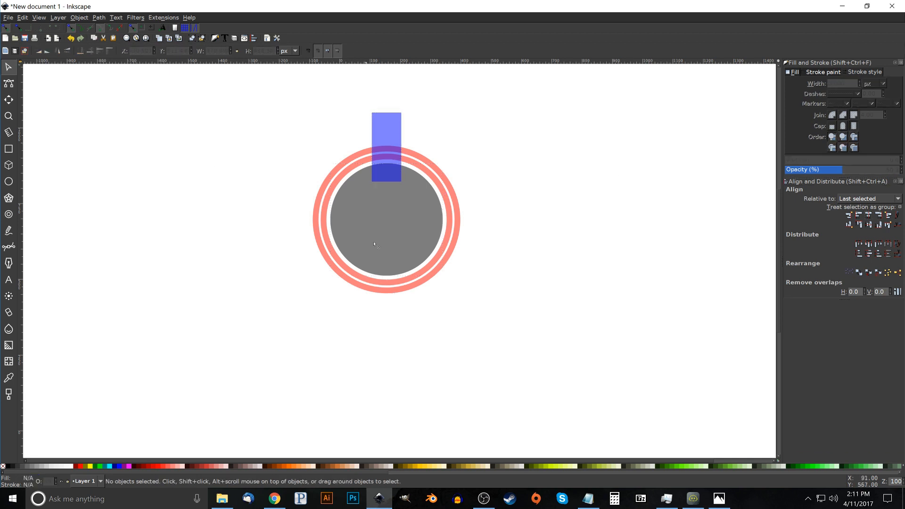
Insert a new node at the midpoint of the blue rectangle's bottom edge
click(395, 141)
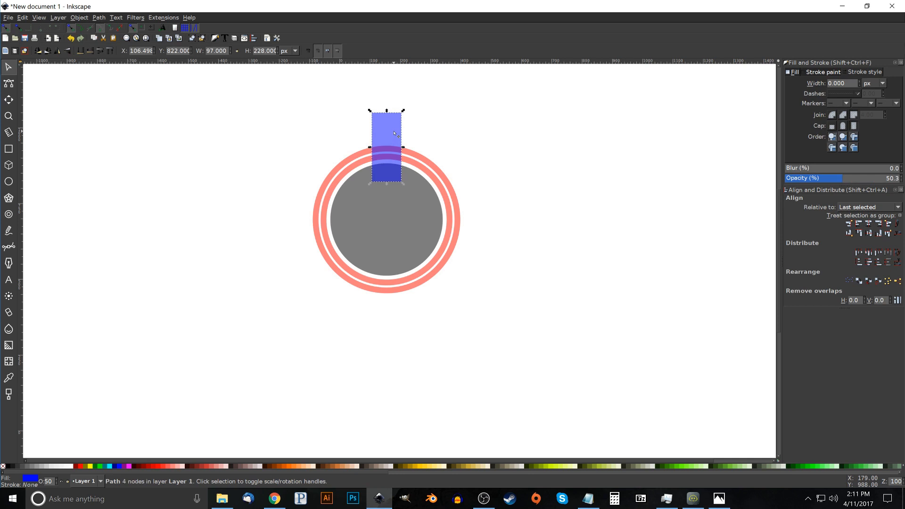
click(8, 85)
drag(417, 198, 357, 172)
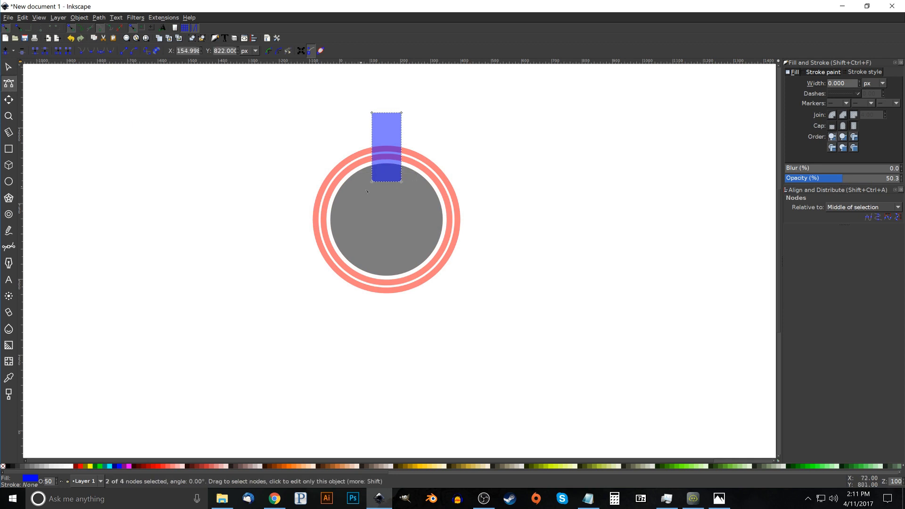
click(5, 50)
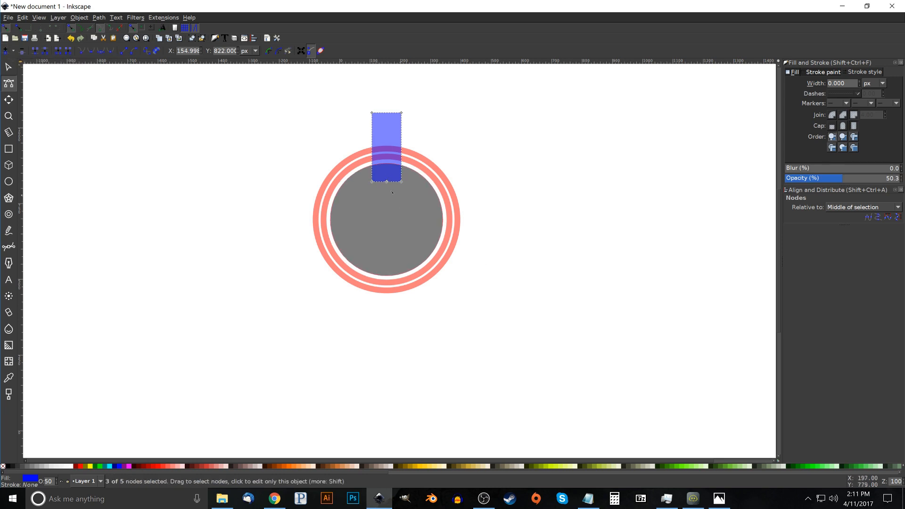
scroll(383, 181, up, 1)
scroll(383, 180, up, 5)
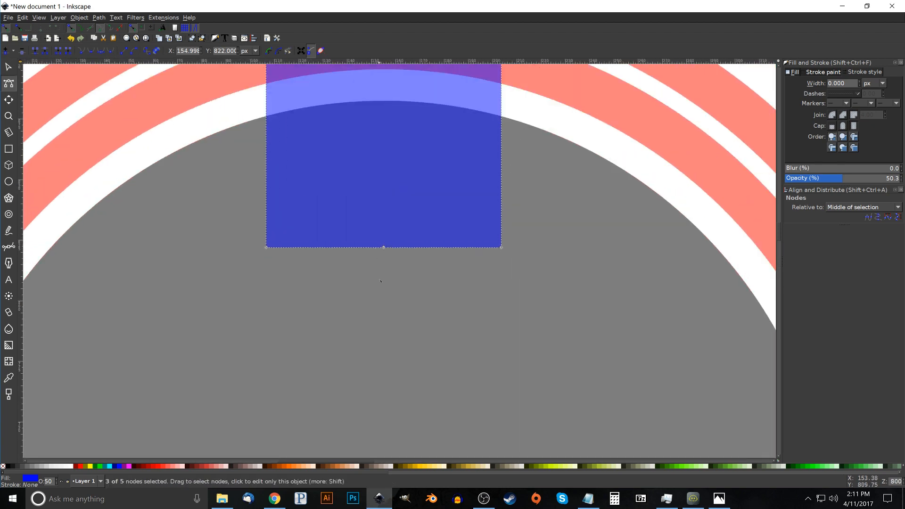
Raise the midpoint node of the blue banner's bottom edge by about 14.5 px to form a V-shaped notch
click(384, 248)
drag(385, 252, 390, 211)
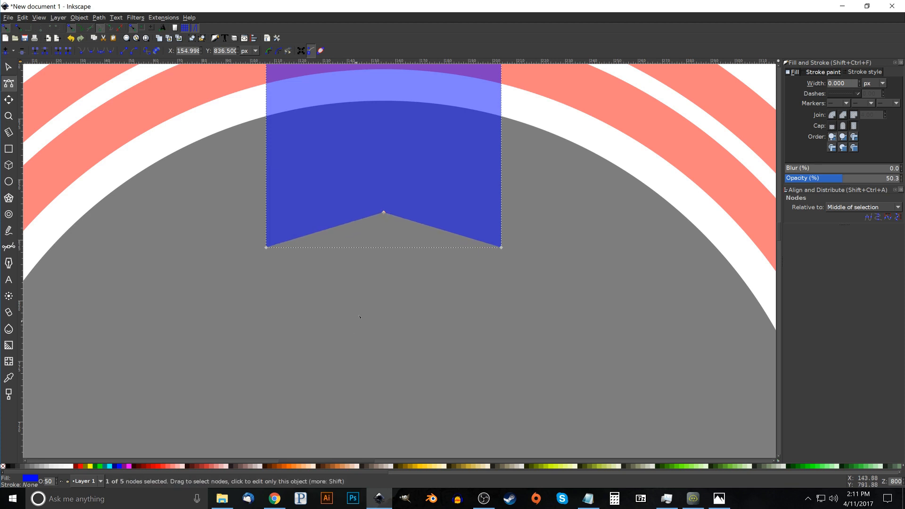
scroll(373, 299, up, 5)
scroll(369, 374, up, 2)
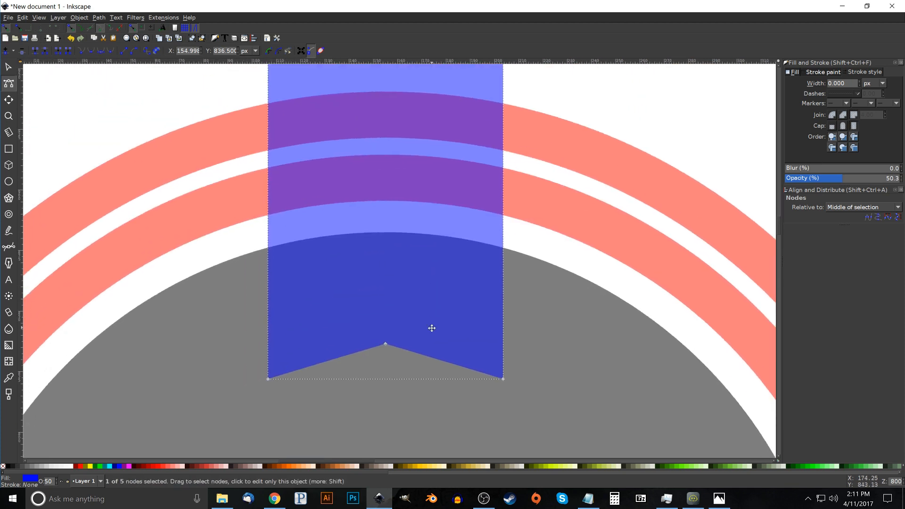
key(1)
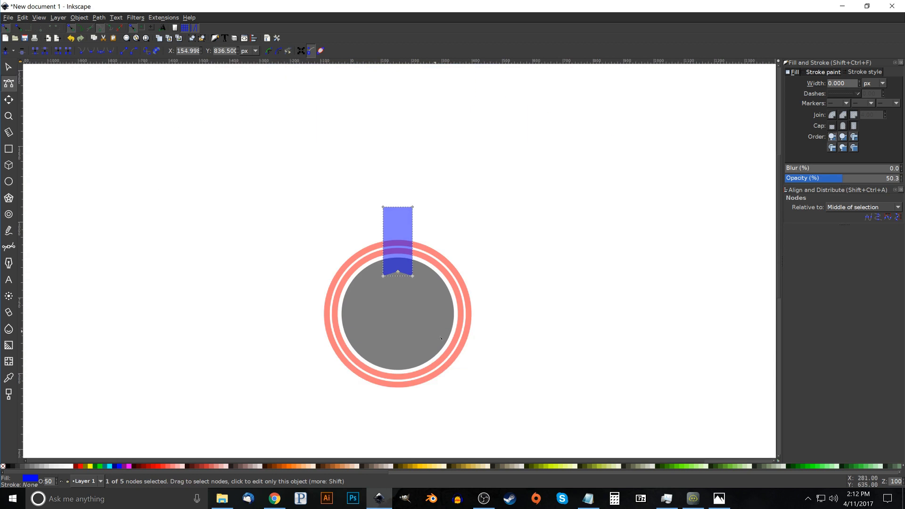
scroll(495, 349, down, 1)
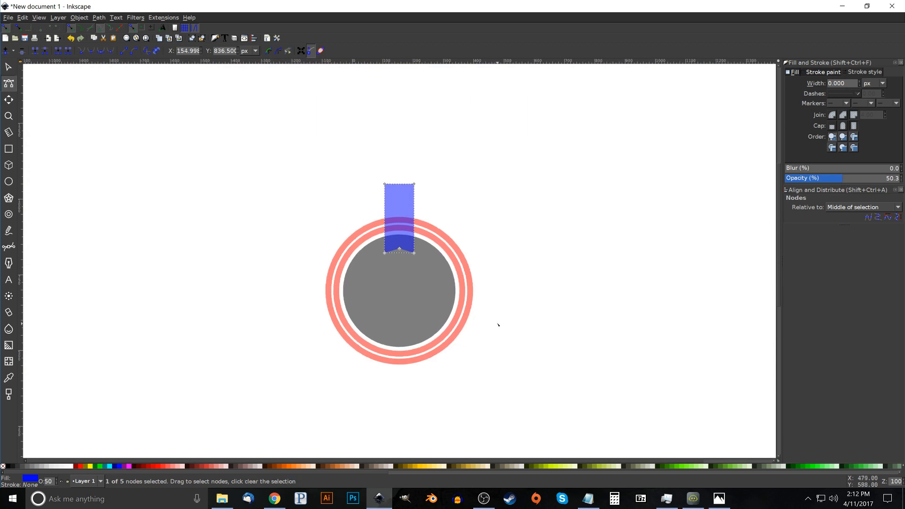
Duplicate the notched blue banner, and give the copy a green fill and a green stroke
click(8, 67)
right_click(394, 196)
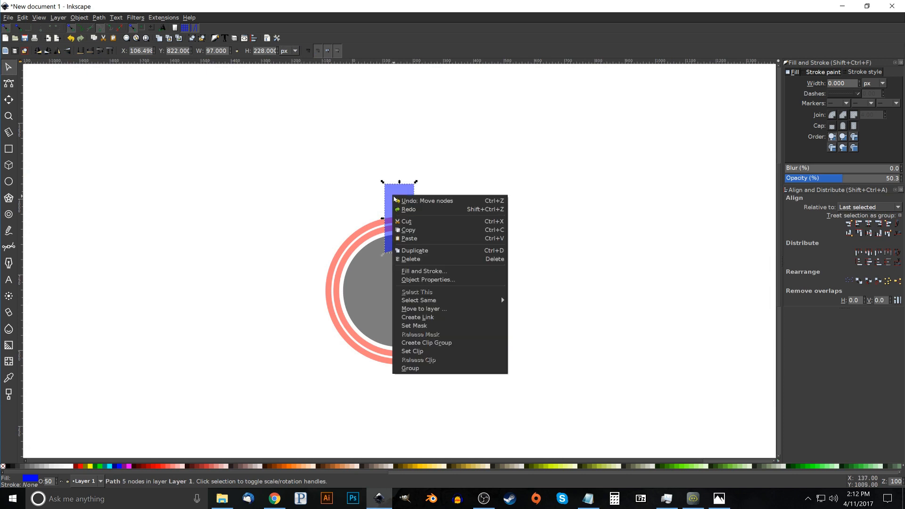
click(418, 249)
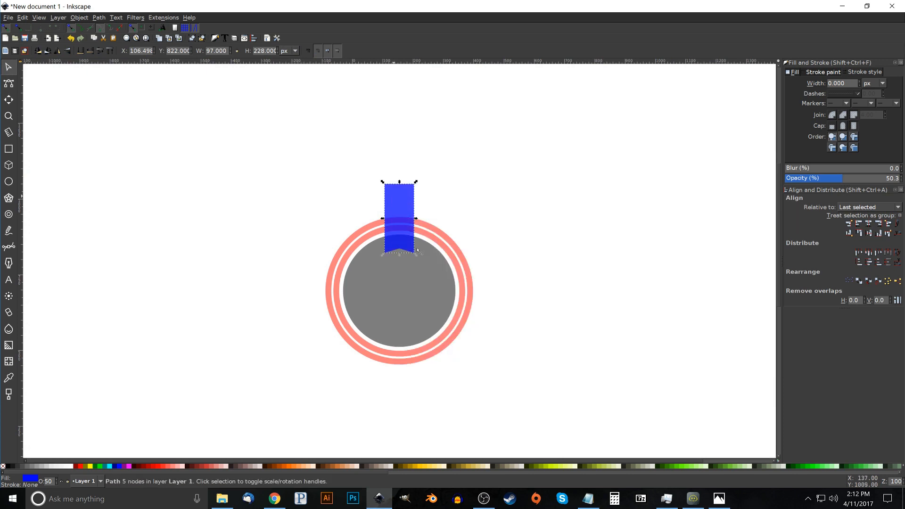
click(100, 467)
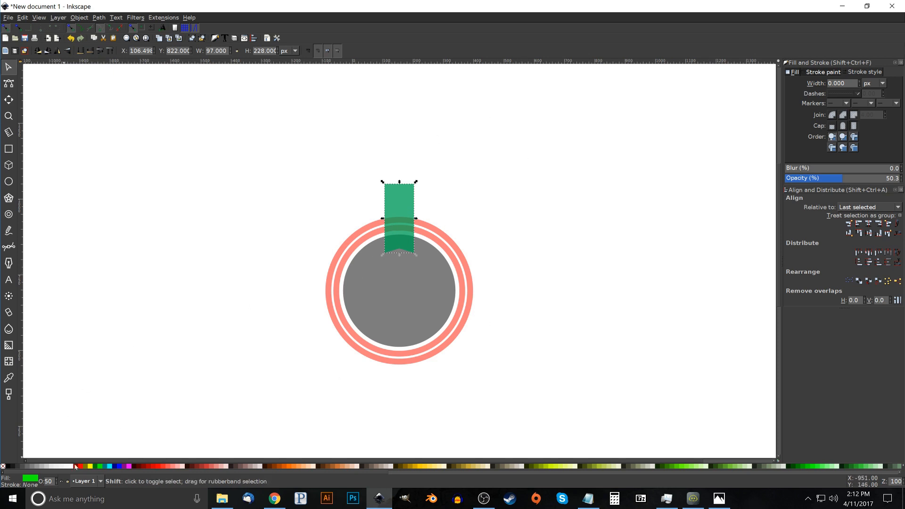
shift+click(99, 467)
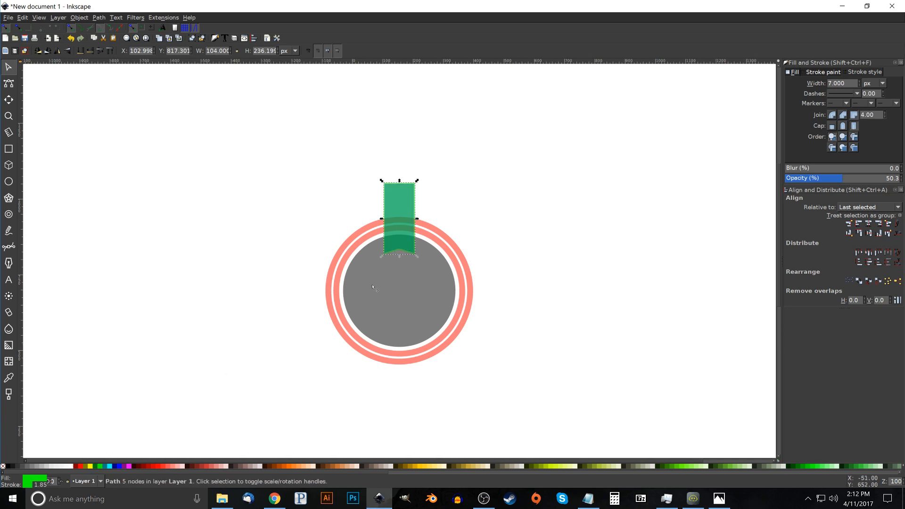
Set the green banner's stroke width to 15 px
scroll(403, 264, up, 1)
scroll(403, 264, up, 2)
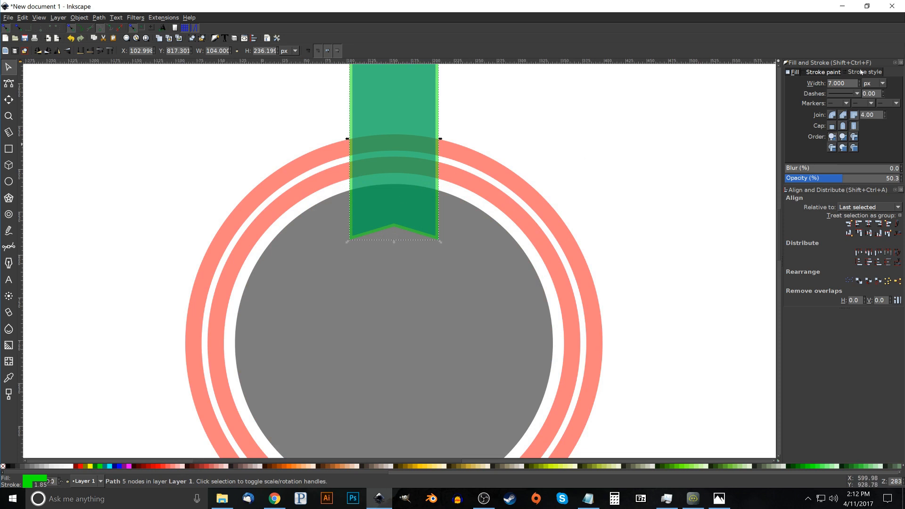
double_click(840, 83)
text(12)
key(Return)
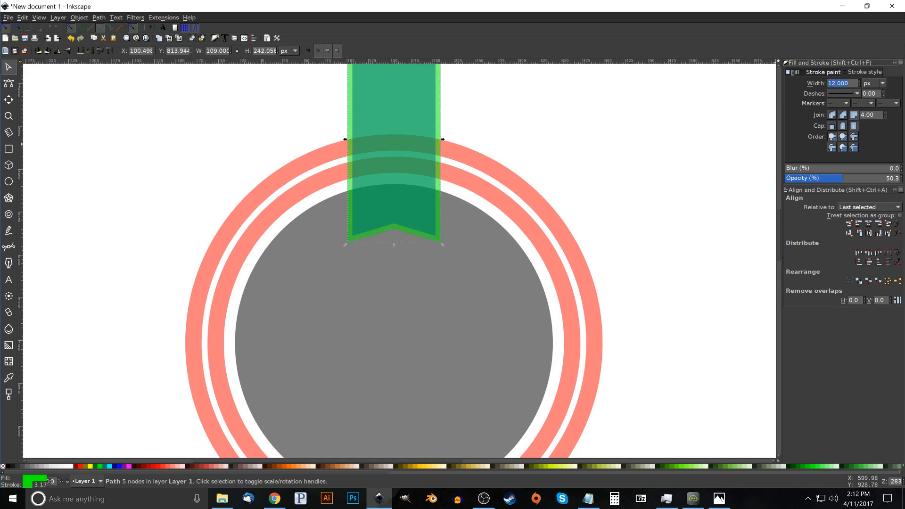
text(15)
key(Return)
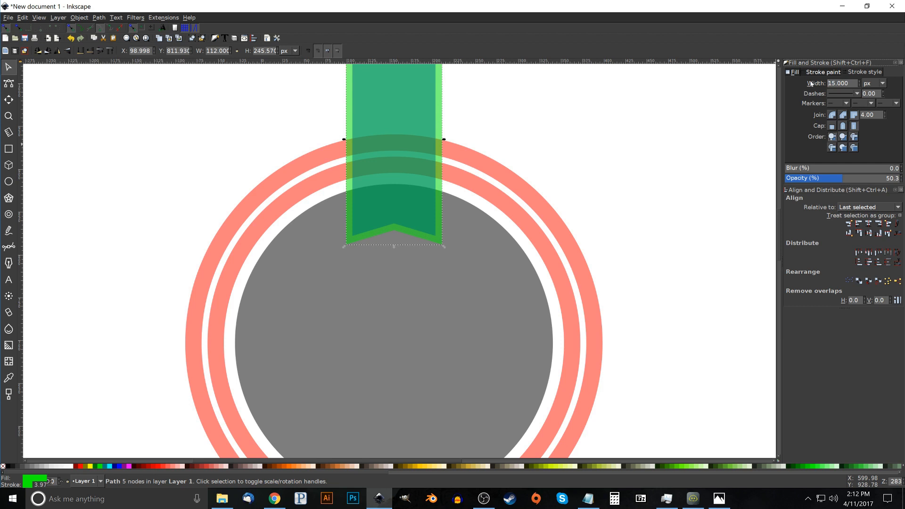
Convert the green banner's stroke to a path
drag(632, 127, 629, 169)
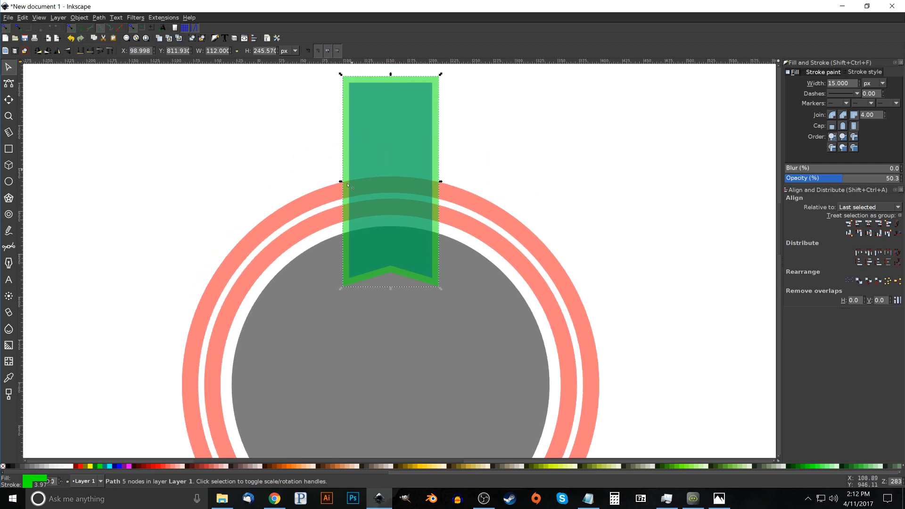
click(99, 18)
click(109, 36)
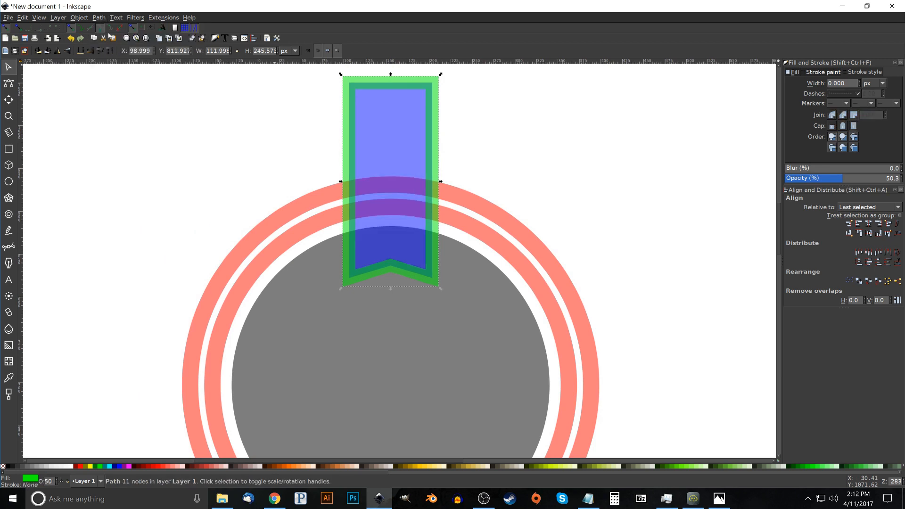
Break the green banner outline apart and union the pieces into one solid shape
click(99, 17)
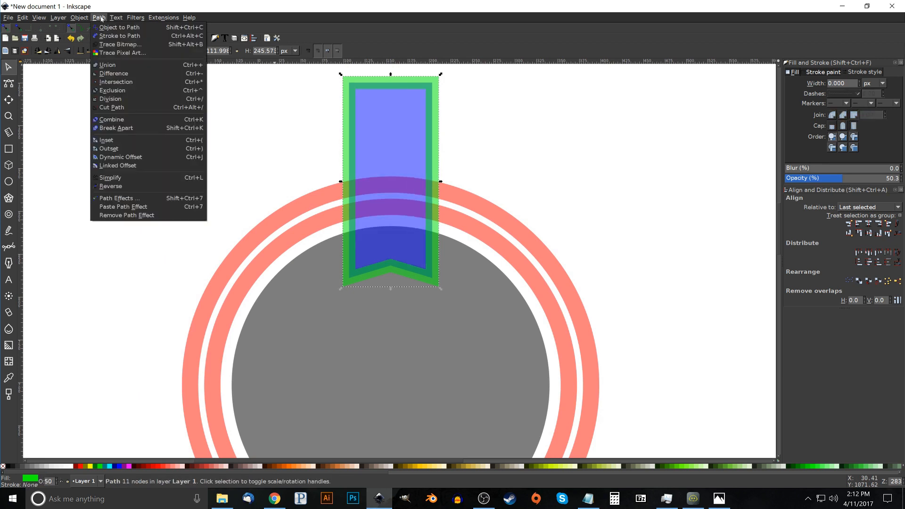
click(116, 128)
click(99, 18)
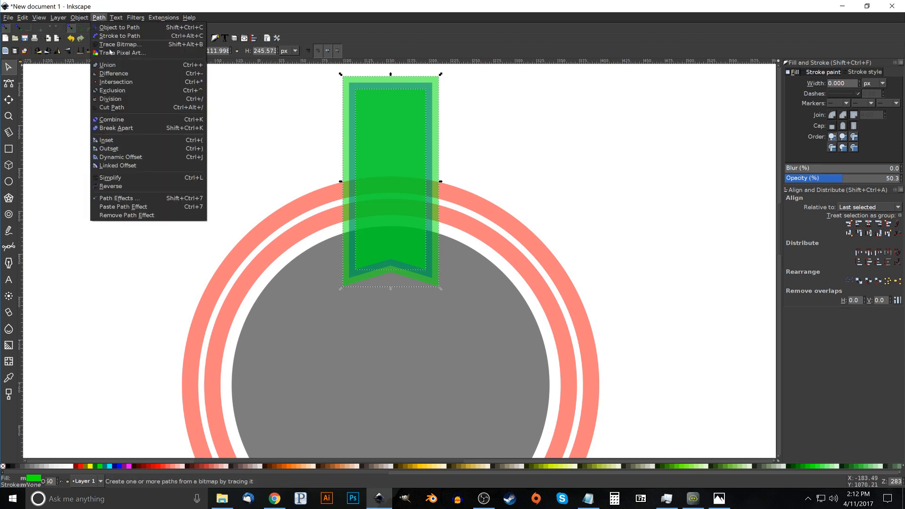
click(113, 64)
Lower the solid green banner one step so it sits behind the blue banner
scroll(106, 68, up, 2)
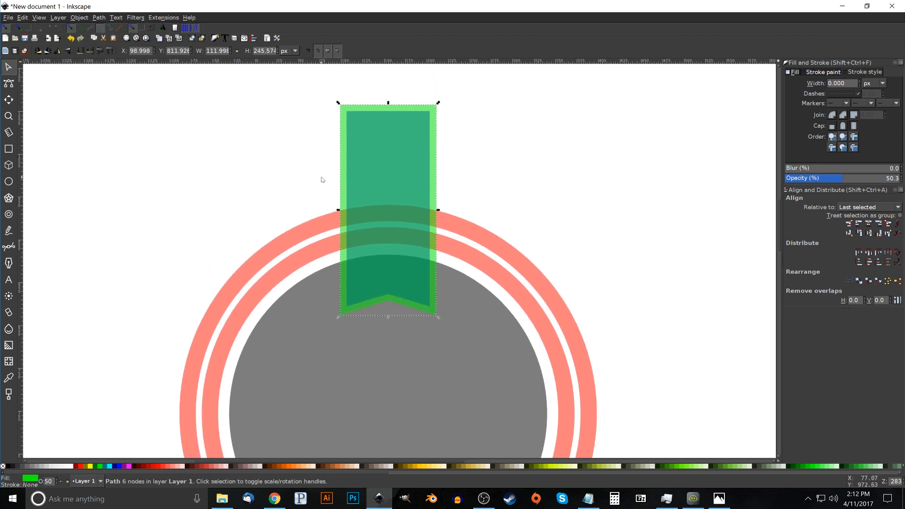
click(90, 53)
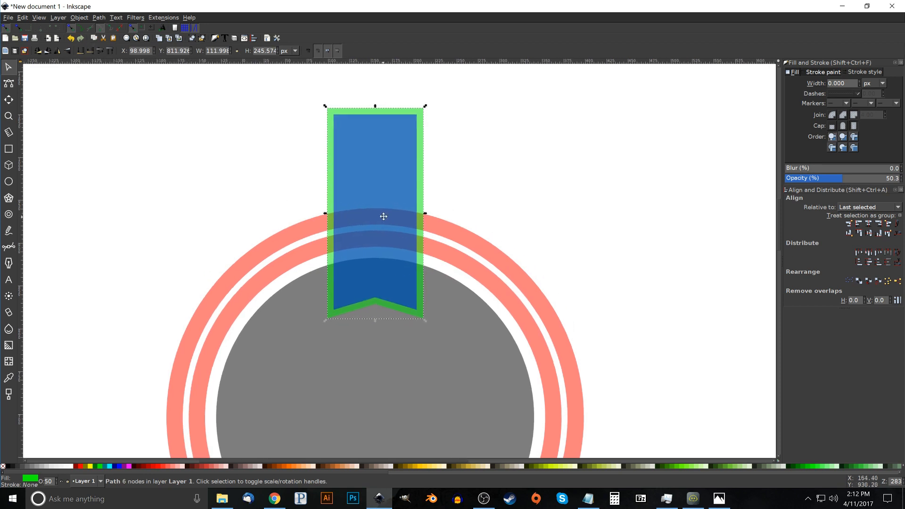
key(1)
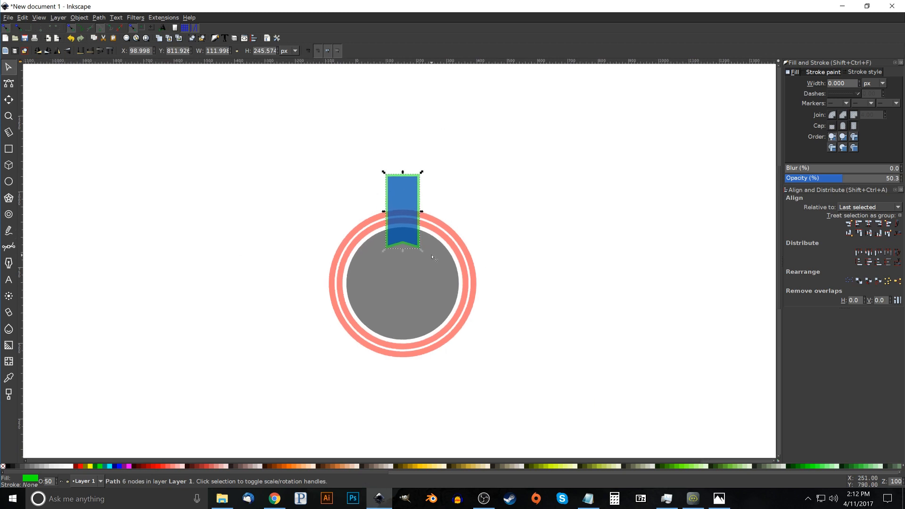
Group the blue banner with its green backing, and move the group straight up by 25 px
shift+click(406, 206)
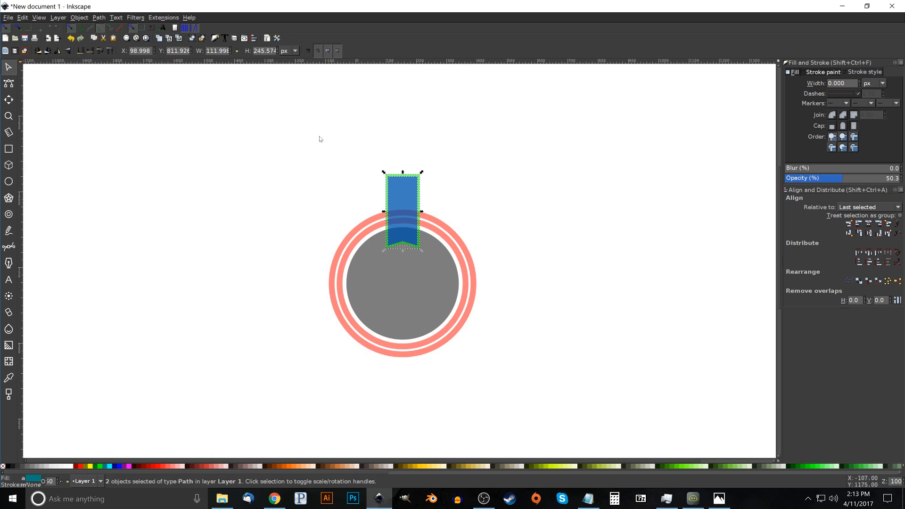
click(190, 39)
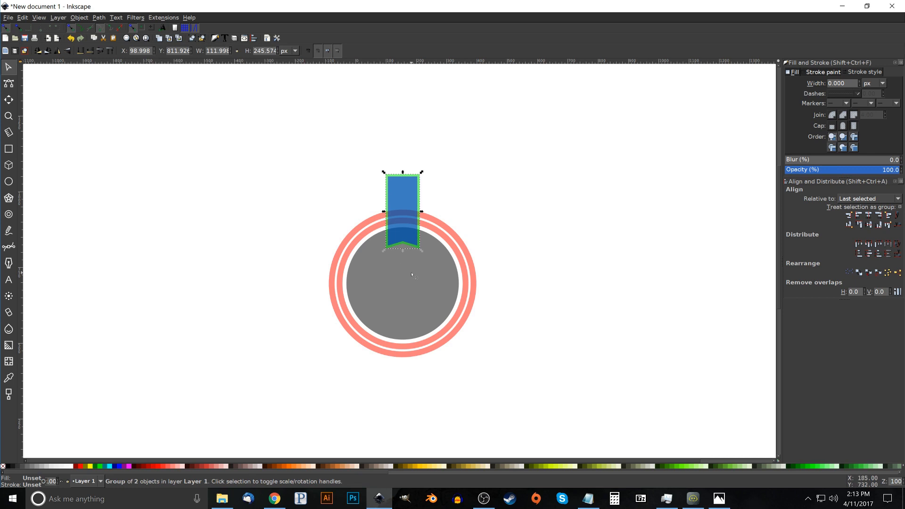
drag(418, 240, 419, 232)
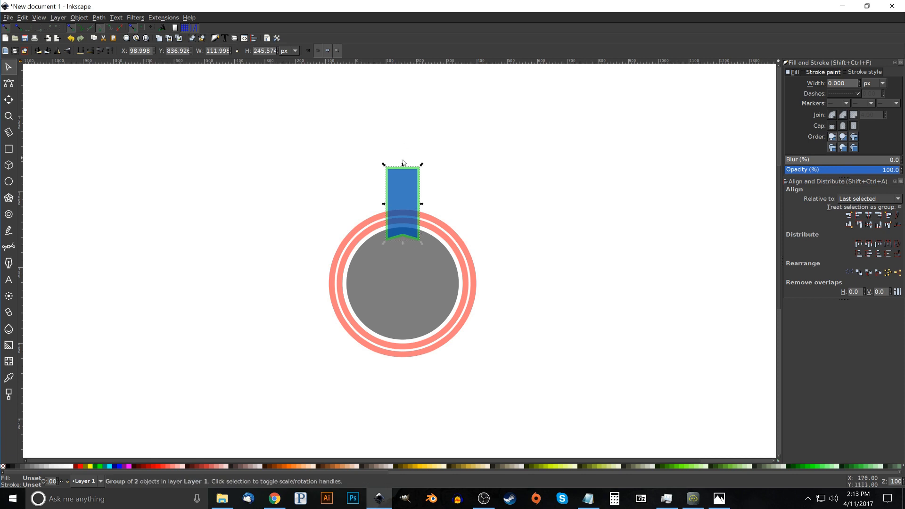
Duplicate the banner group, flip the copy vertically, and move it straight down 525 px over the bottom of the rings
right_click(396, 201)
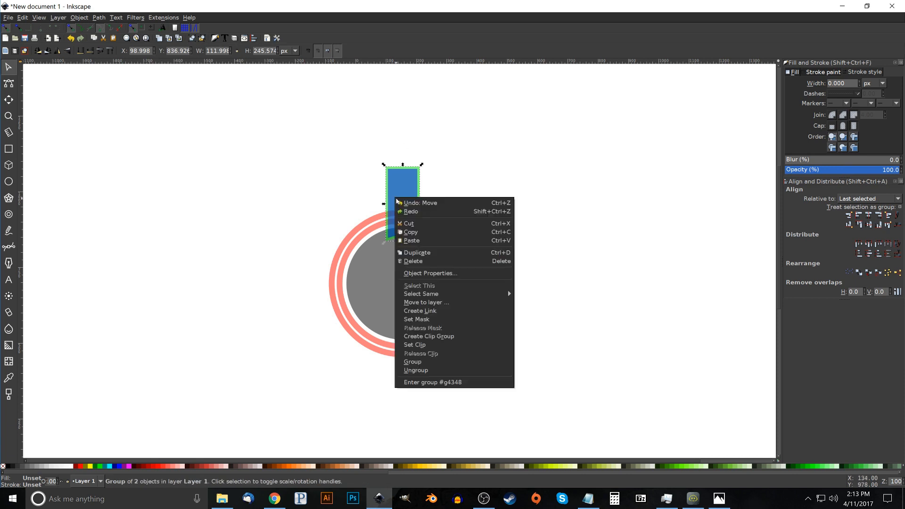
click(415, 256)
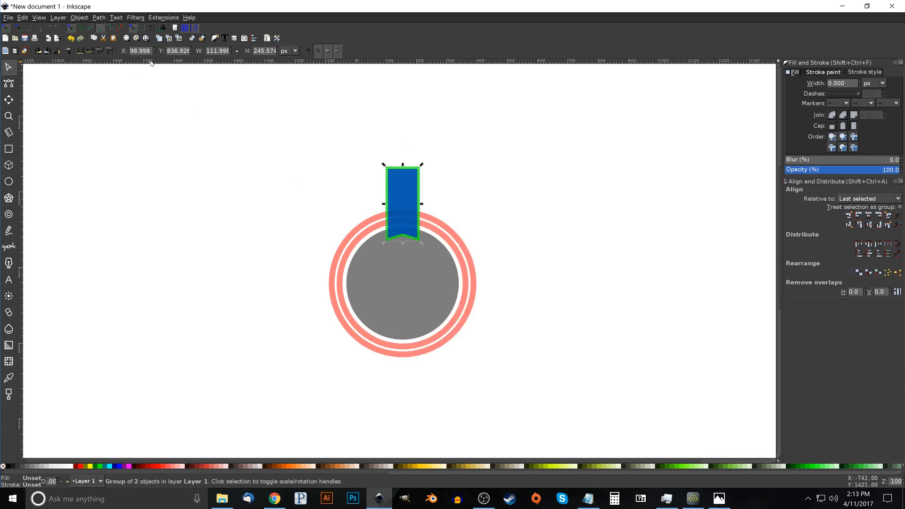
click(67, 52)
drag(413, 185, 405, 345)
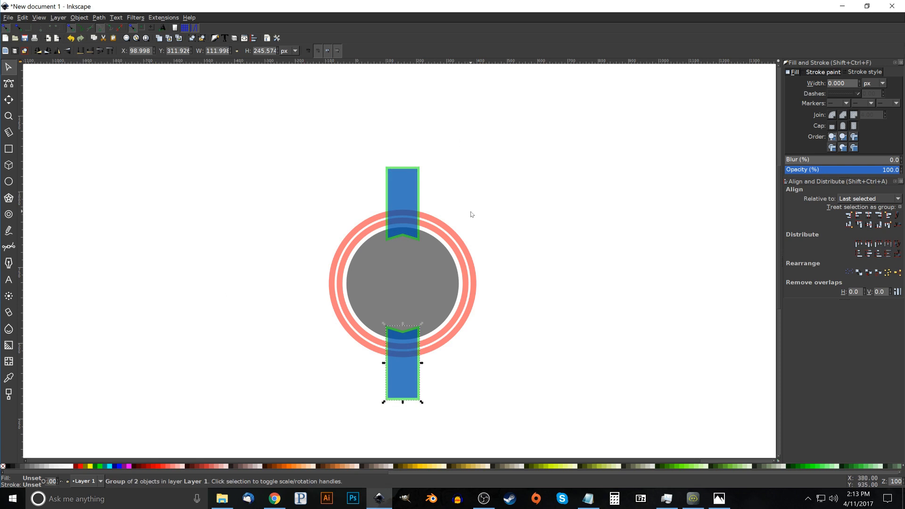
Group the upper and lower banners, and centre the group on the horizontal axis with the inner disc
shift+click(407, 183)
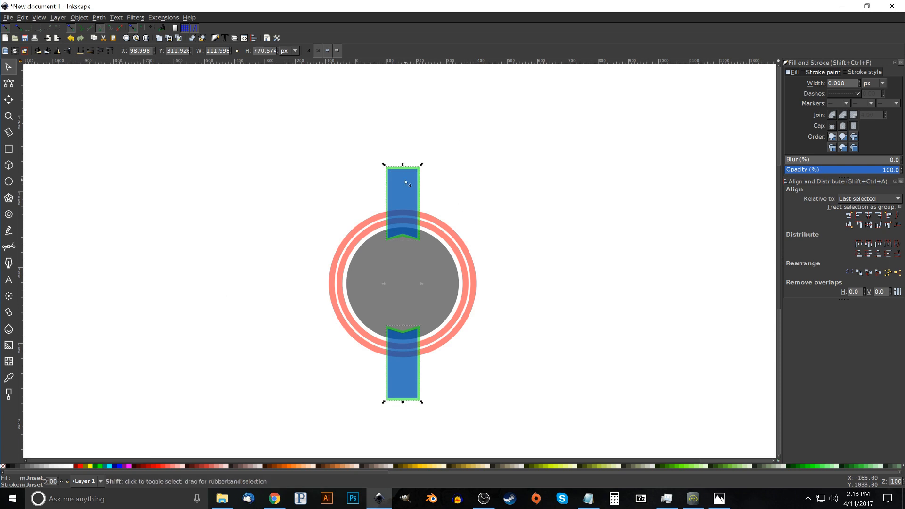
click(192, 38)
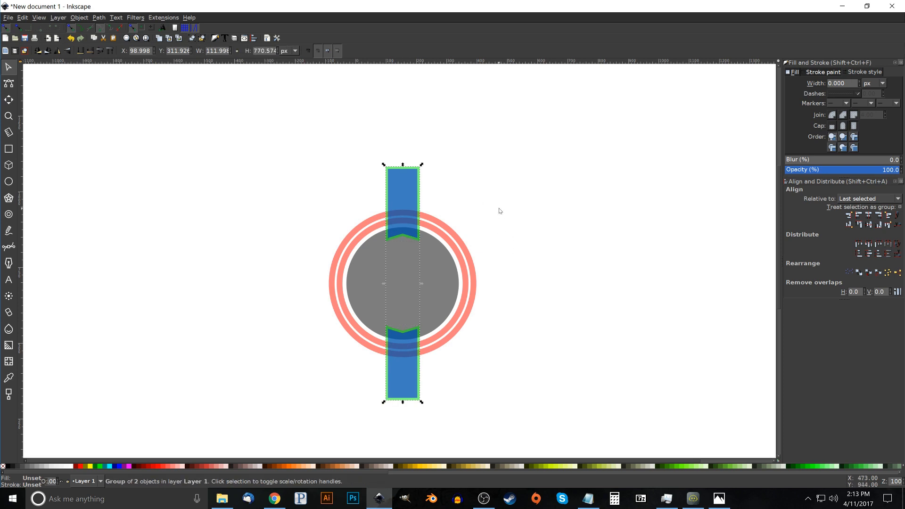
shift+click(428, 272)
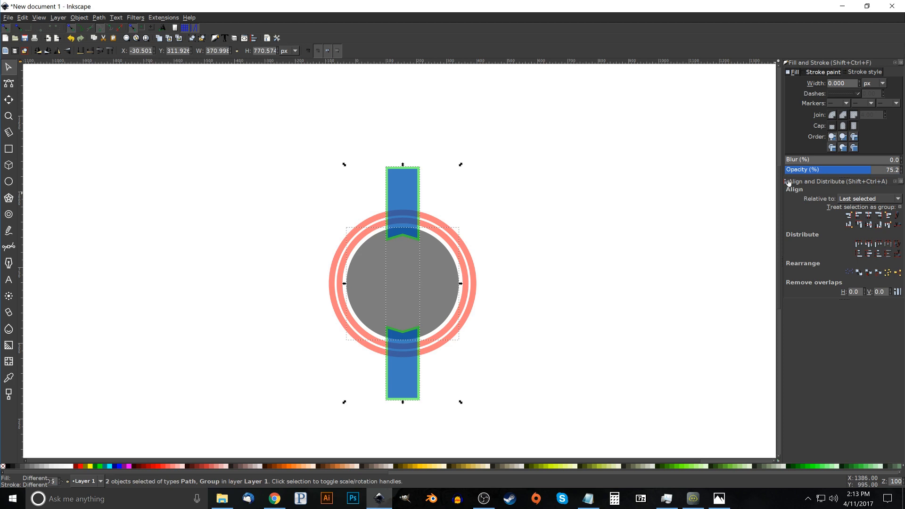
click(870, 226)
Move the paired banner group down 115 px, and centre it on the horizontal axis with the disc again
click(574, 239)
drag(411, 193, 411, 227)
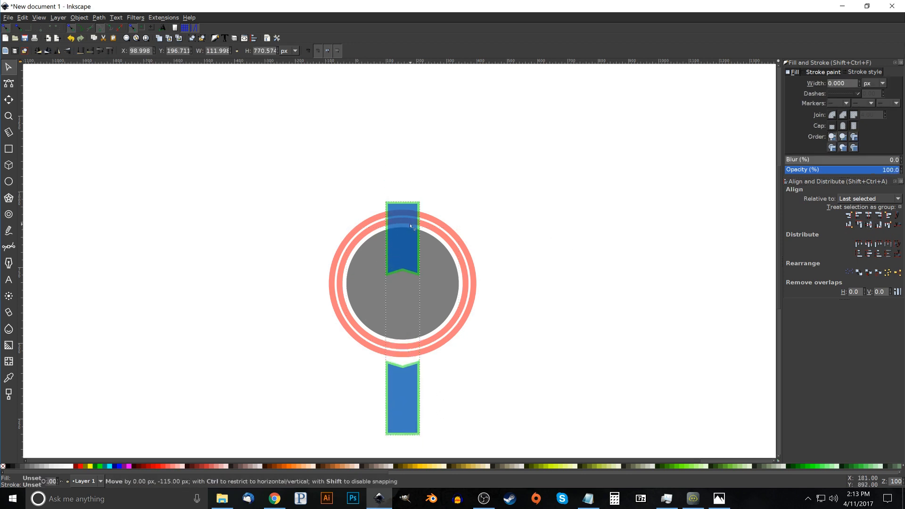
shift+click(461, 277)
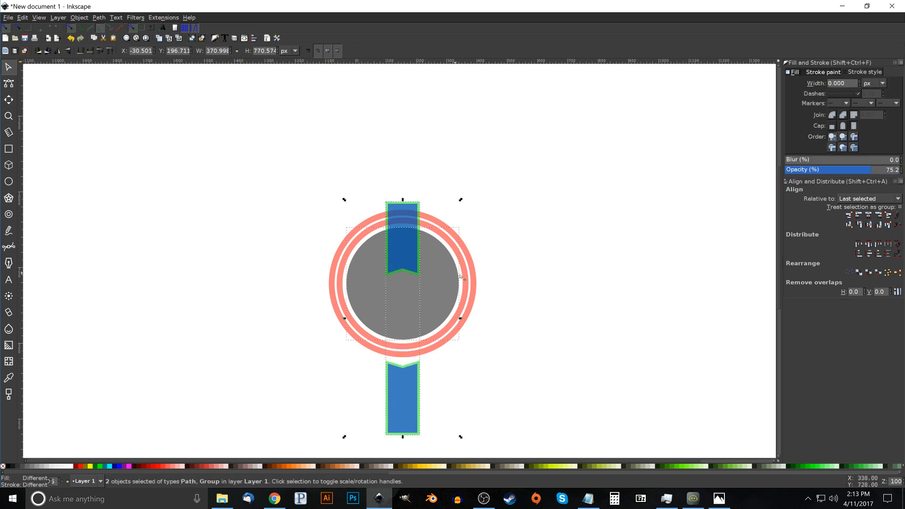
click(869, 225)
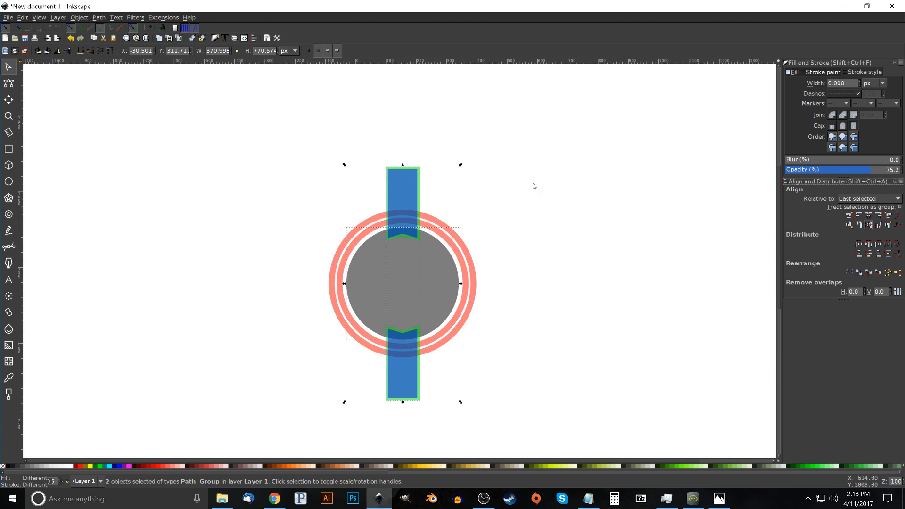
Ungroup the banners completely into separate paths, and clear the selection
click(202, 38)
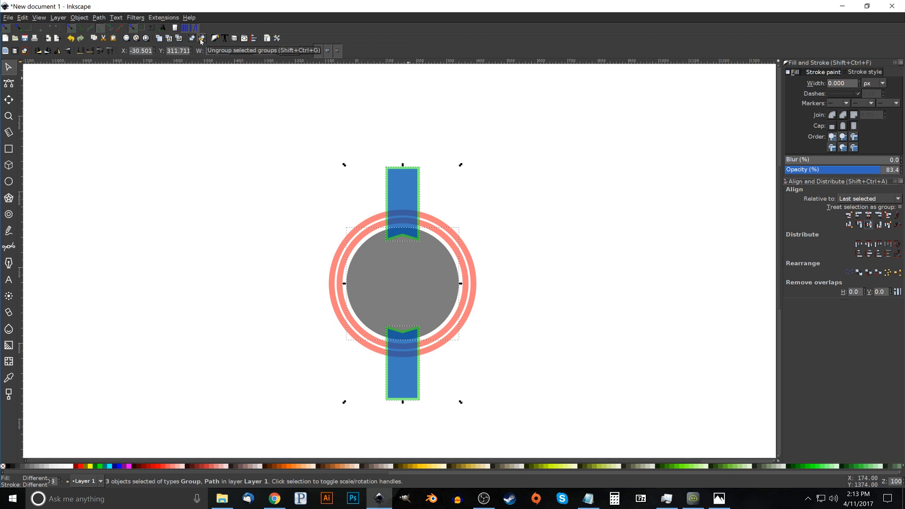
click(201, 40)
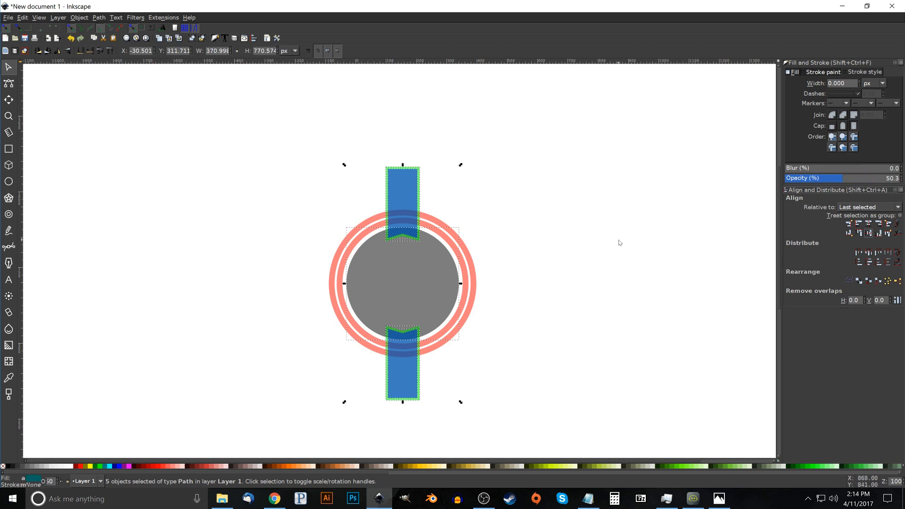
click(629, 225)
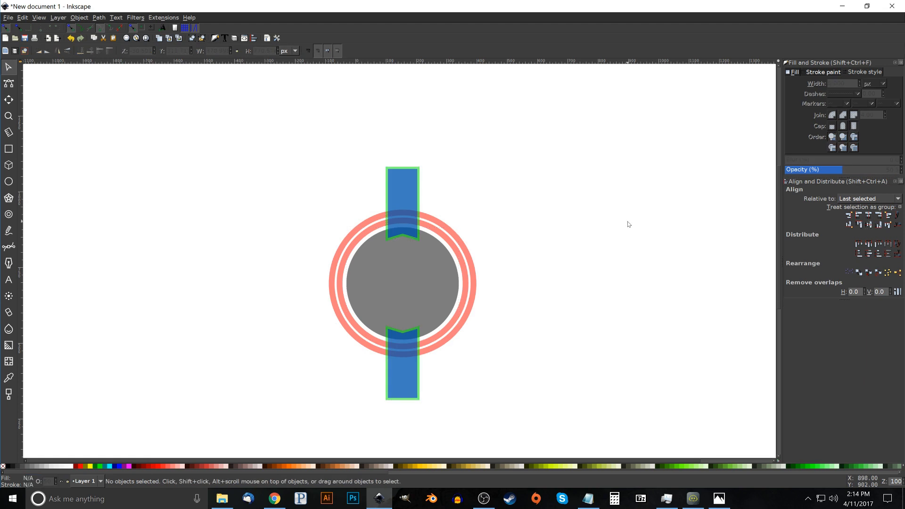
Duplicate the concentric rings path and break the copy apart into its separate circles
click(470, 273)
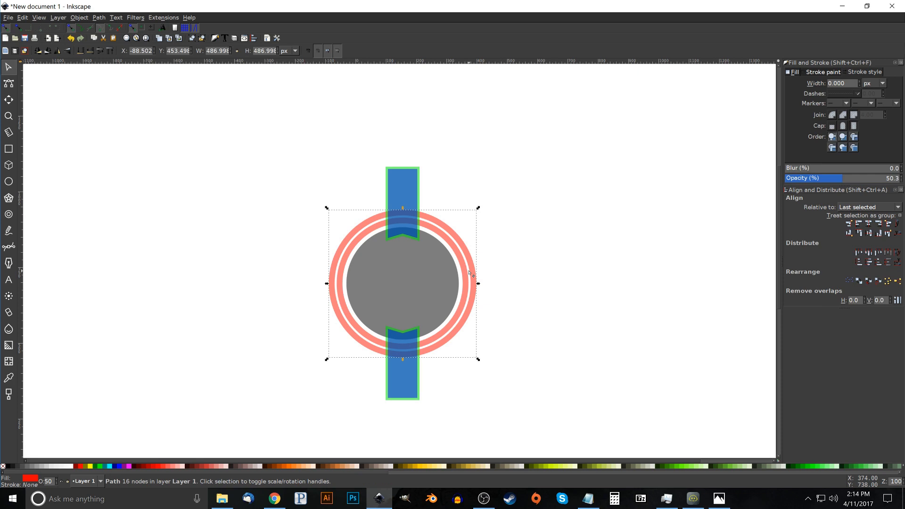
right_click(469, 273)
click(493, 326)
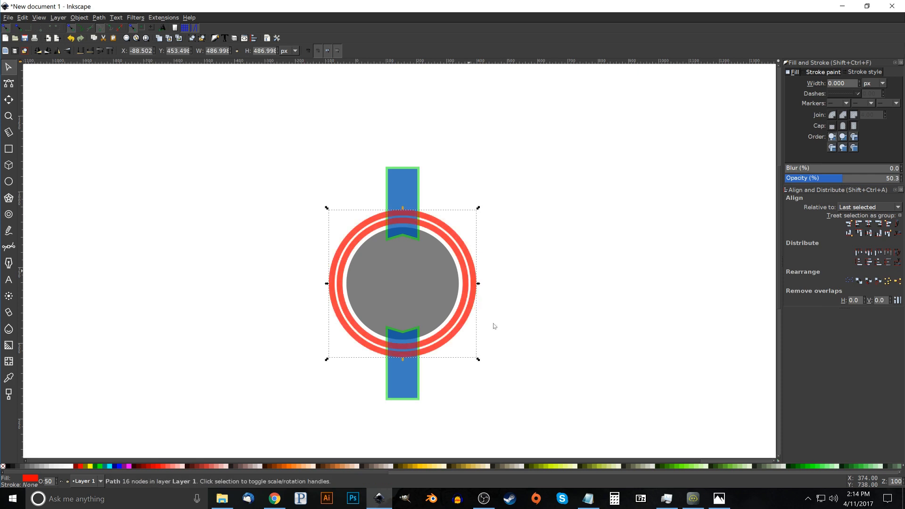
click(99, 17)
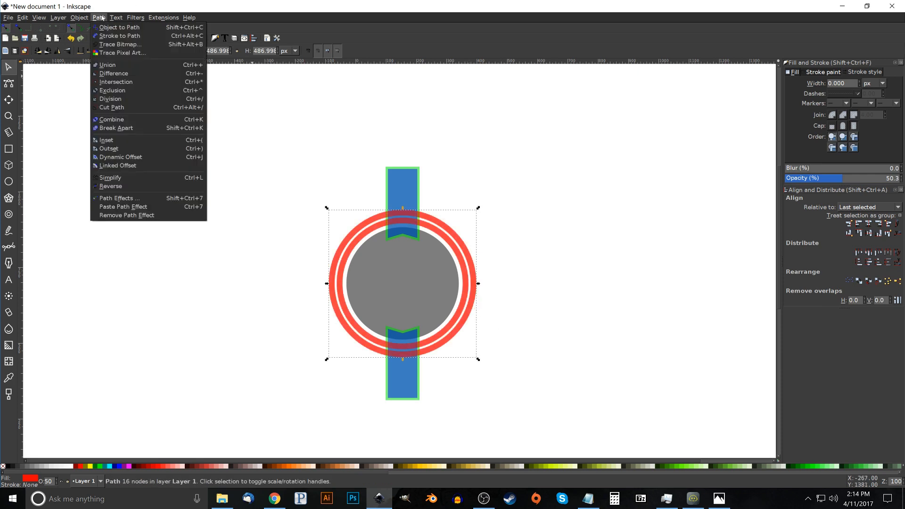
click(112, 128)
Union the broken-apart circles into one solid disc and fill it with amber yellow
click(99, 18)
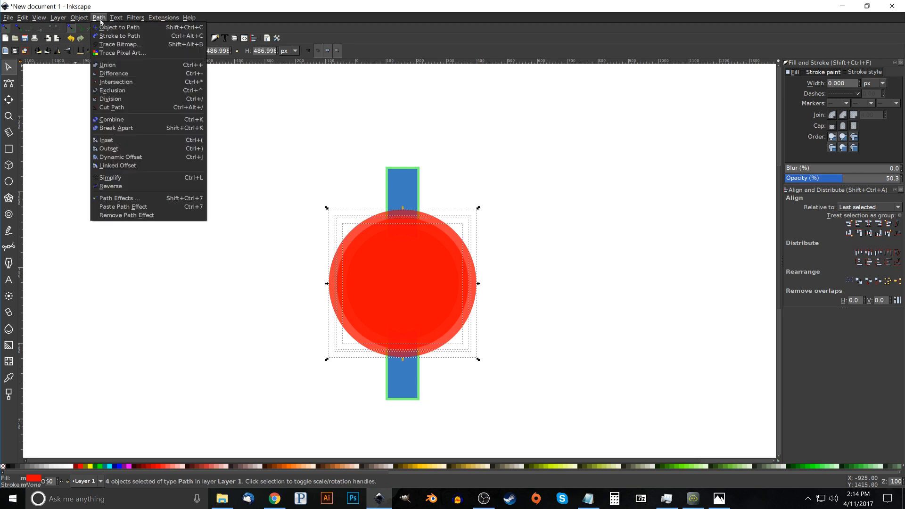
click(113, 74)
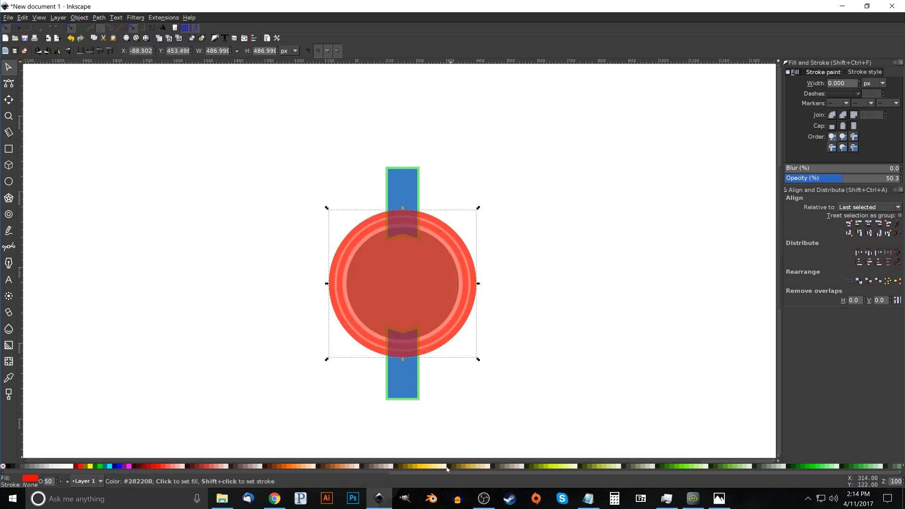
click(418, 468)
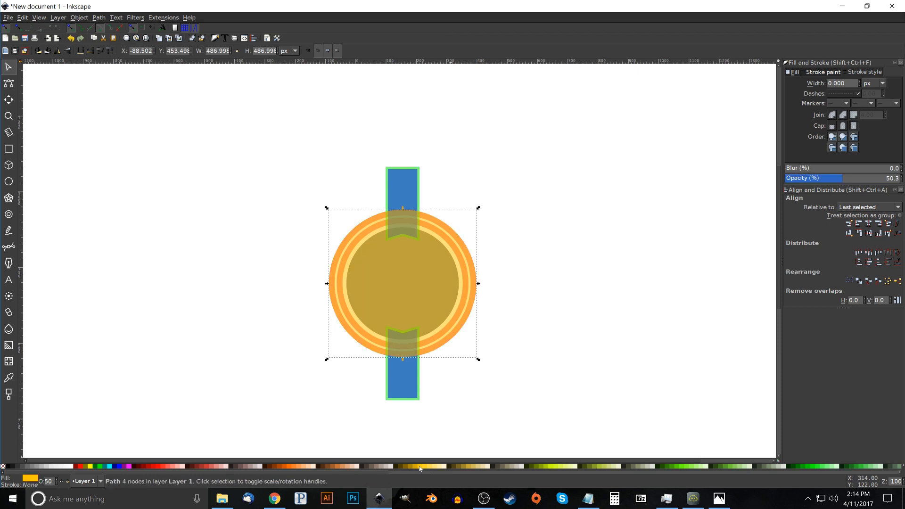
Duplicate the amber disc and intersect the copy with the upper blue banner to trim it to the badge's edge
right_click(426, 241)
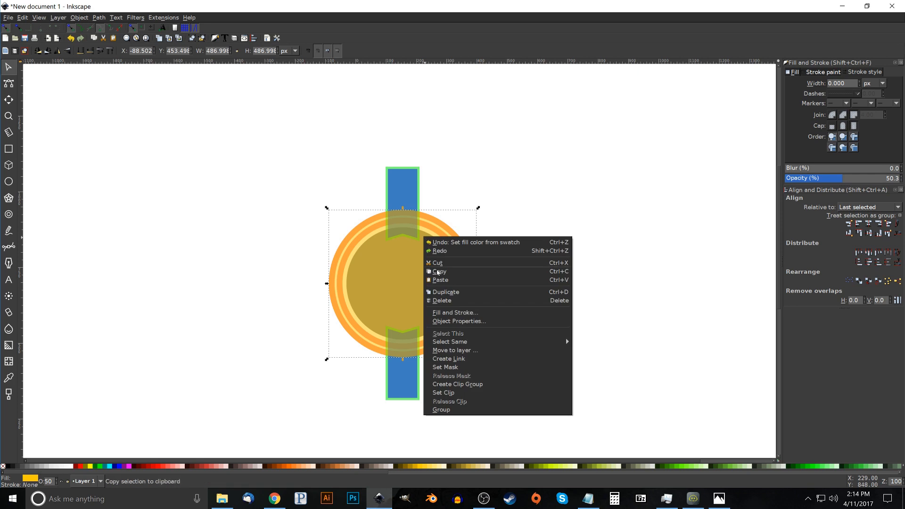
click(446, 291)
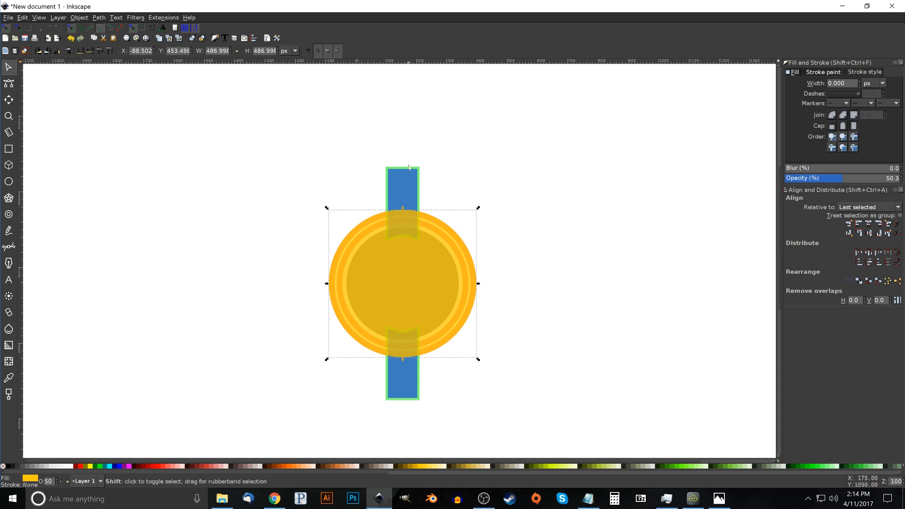
shift+click(409, 181)
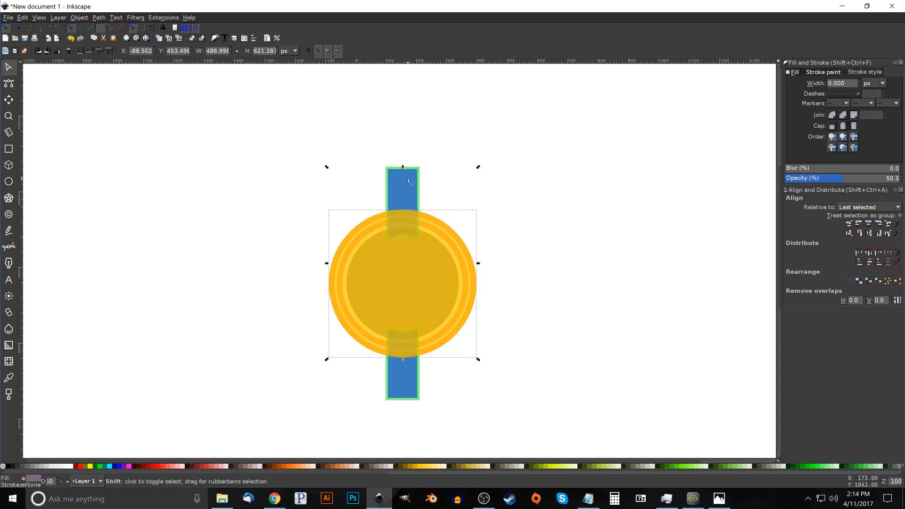
click(99, 17)
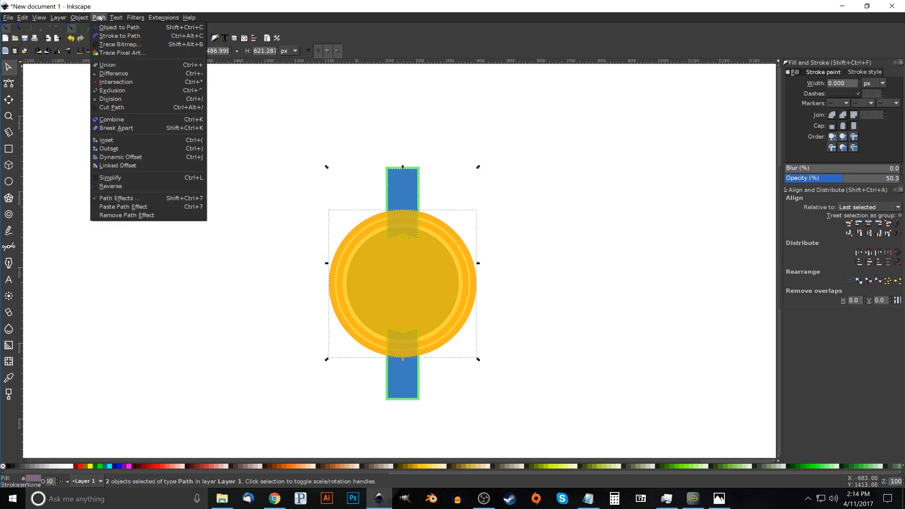
click(117, 82)
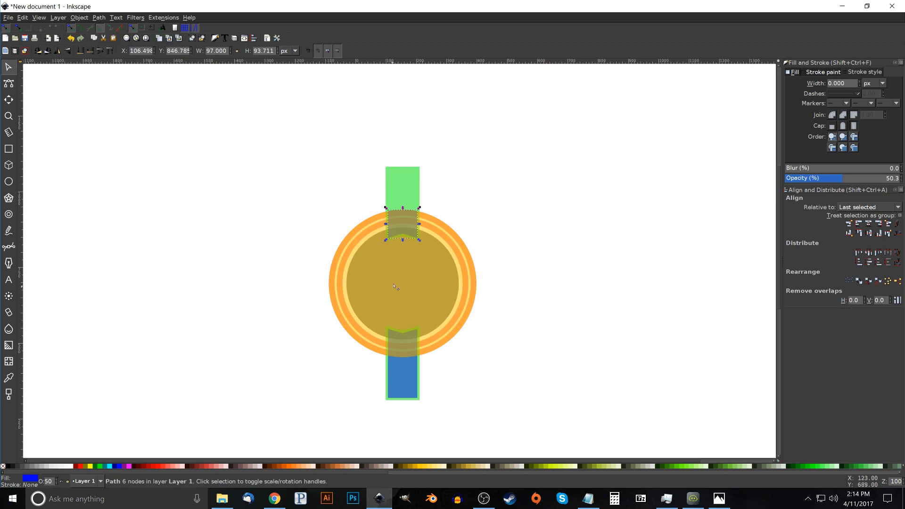
Intersect the remaining amber disc with the lower blue banner to trim that banner to the badge's edge
click(437, 261)
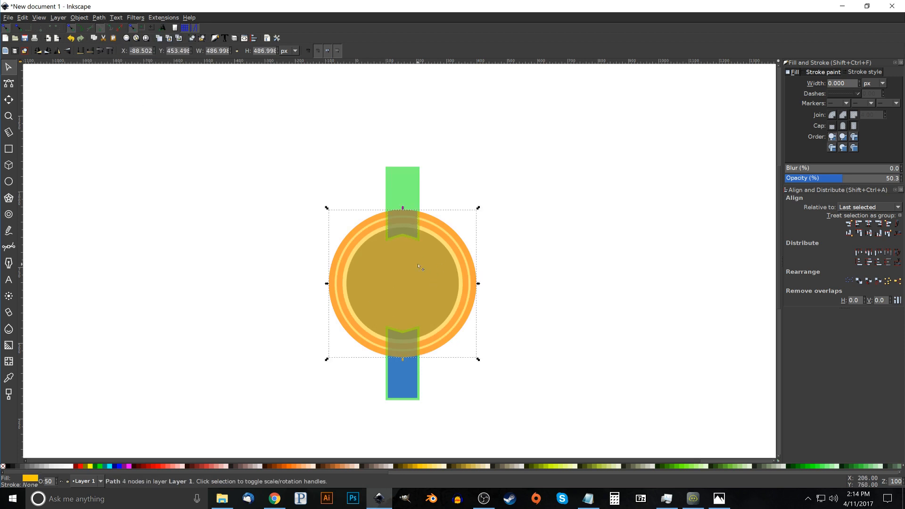
shift+click(405, 390)
click(99, 17)
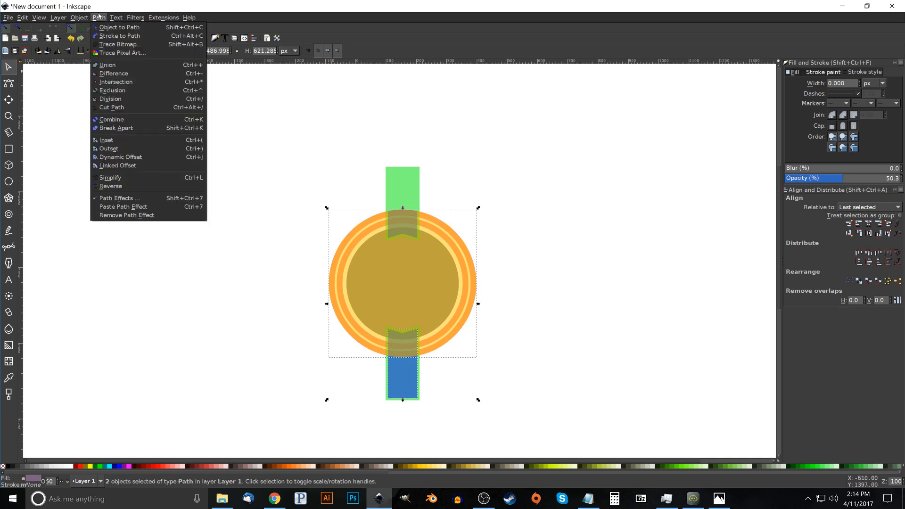
click(116, 82)
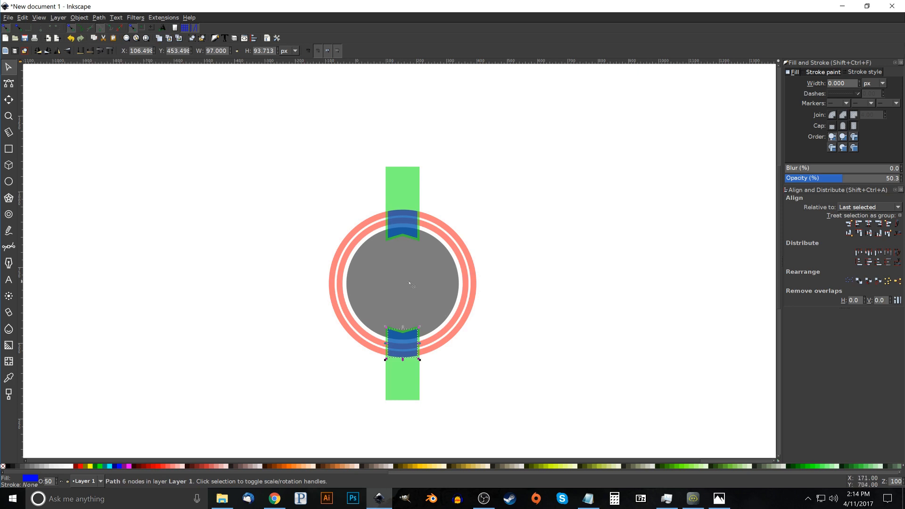
Union the grey inner disc with the red rings into a single badge path
click(434, 269)
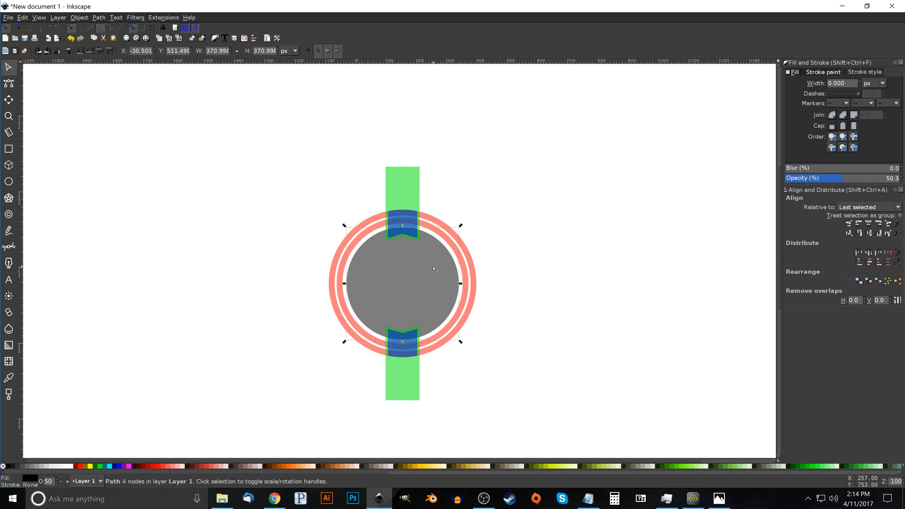
shift+click(473, 269)
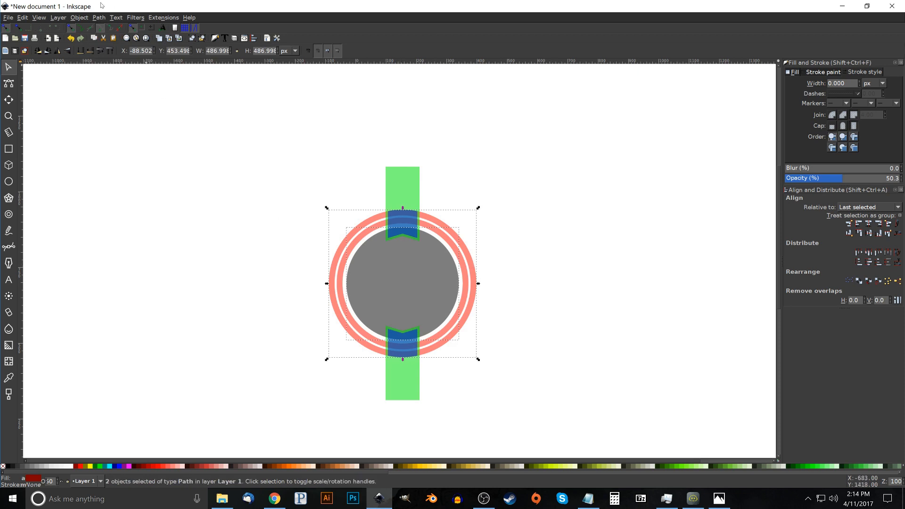
click(97, 19)
click(114, 64)
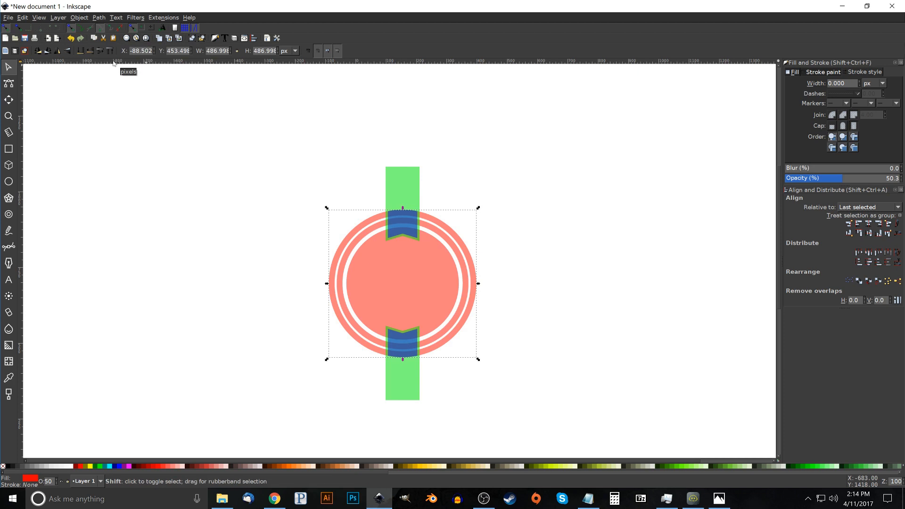
Subtract the upper and lower green banner shapes from the red badge path to leave gaps around the blue banners
shift+click(405, 178)
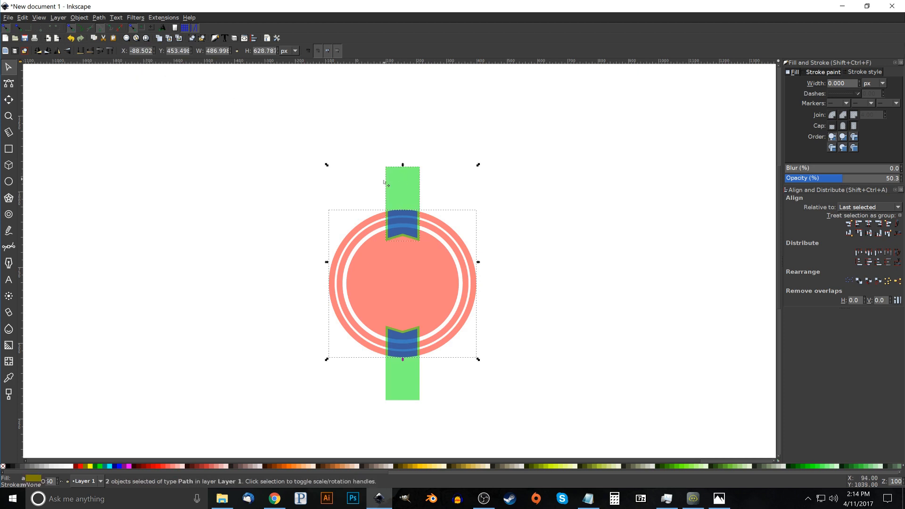
click(99, 19)
click(113, 74)
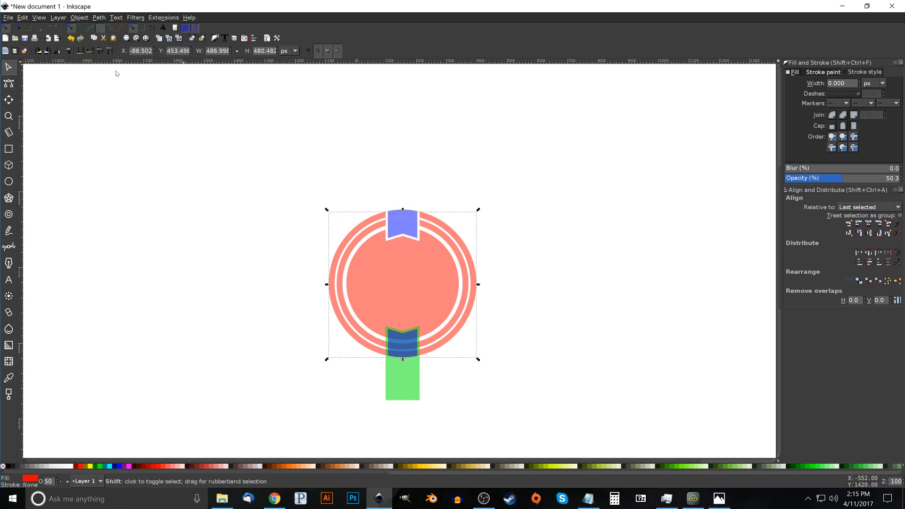
shift+click(404, 393)
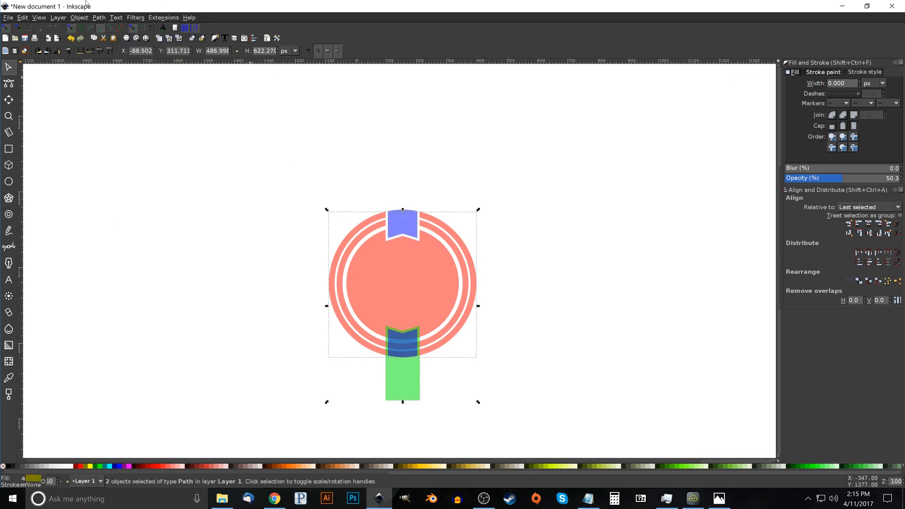
click(104, 17)
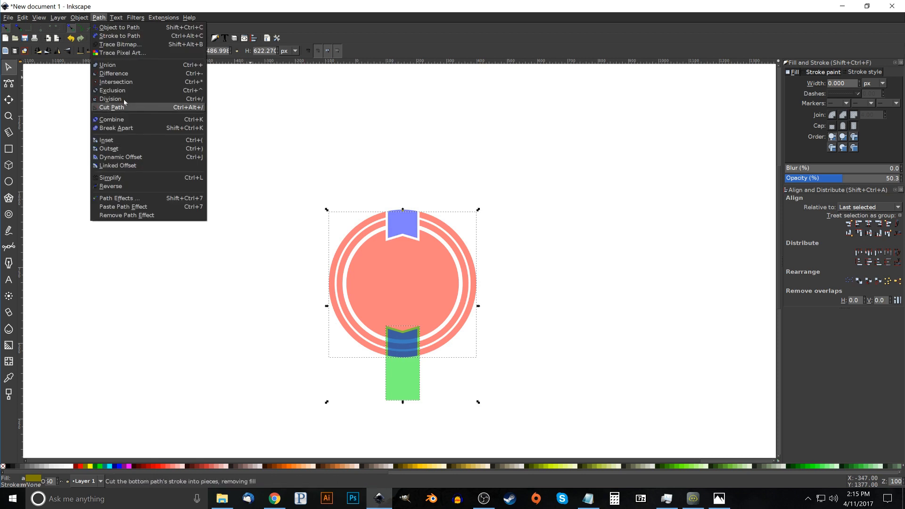
click(113, 74)
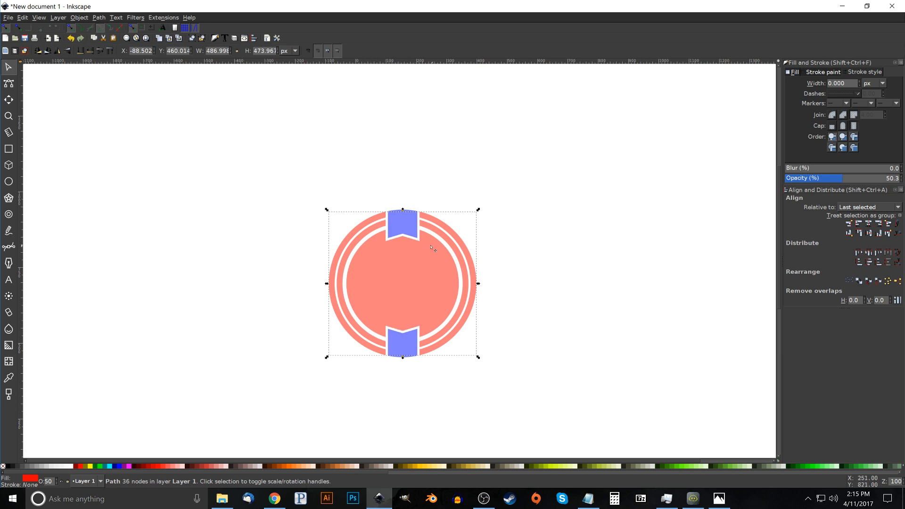
Check the reference image thumbnail.png in Photos, and draw a five-cornered star about 607 px wide beside the badge in Inkscape
click(719, 496)
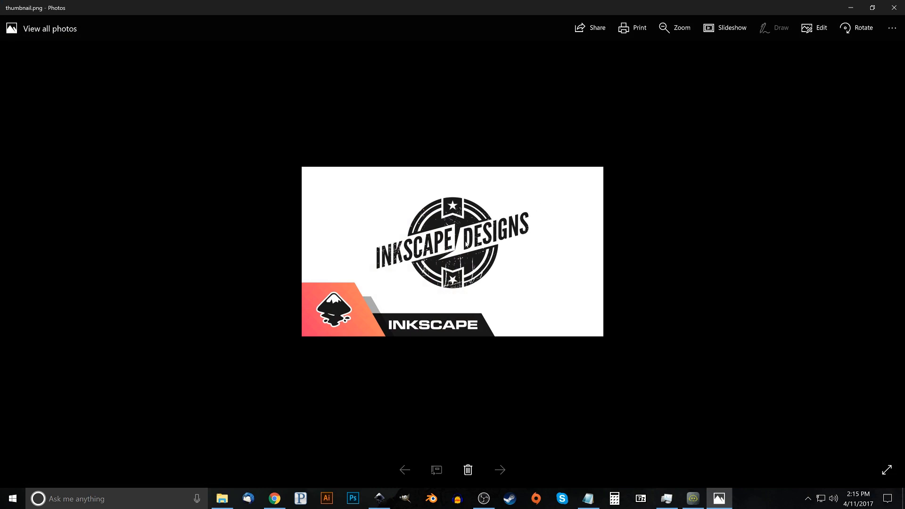
click(854, 5)
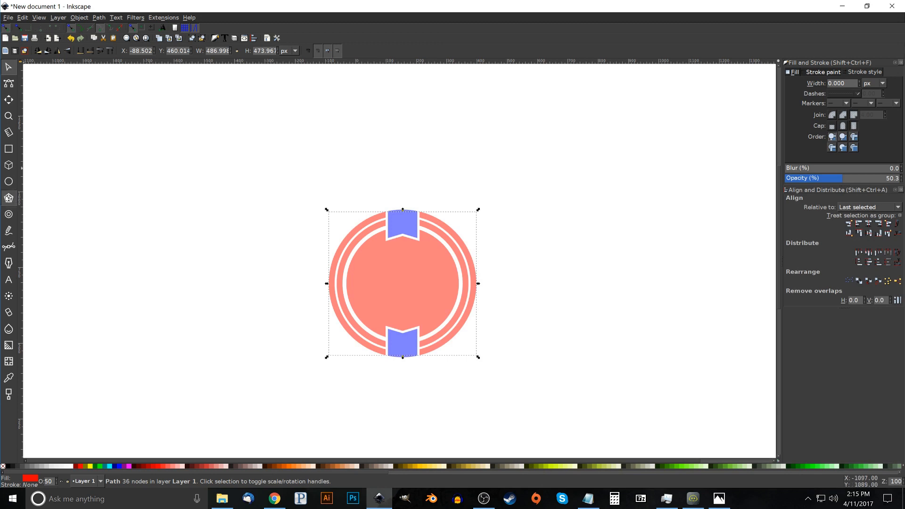
click(8, 198)
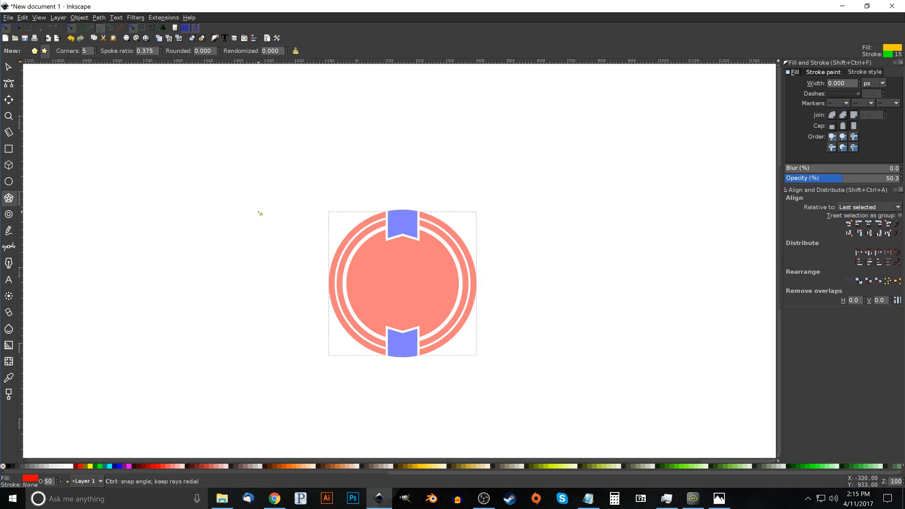
drag(205, 162, 273, 230)
drag(260, 197, 305, 268)
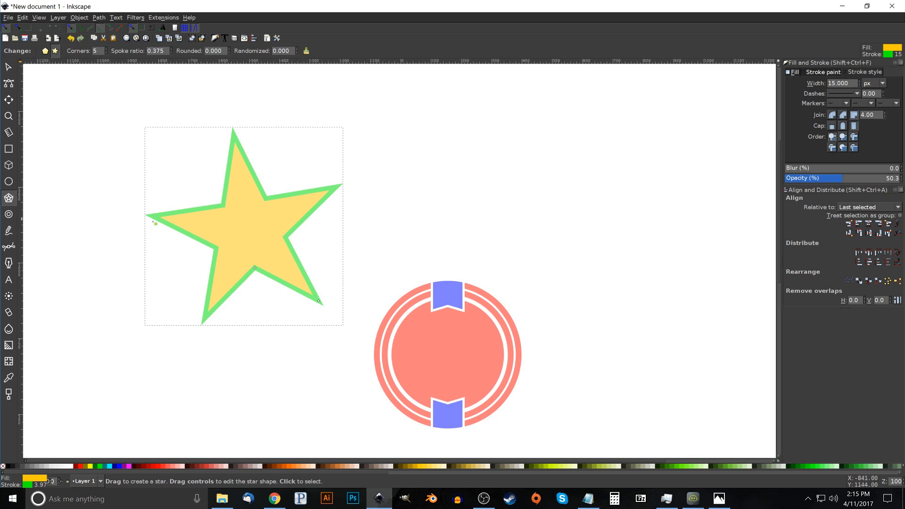
Remove the star's stroke and rotate the star upright so that one point faces straight up
shift+click(3, 467)
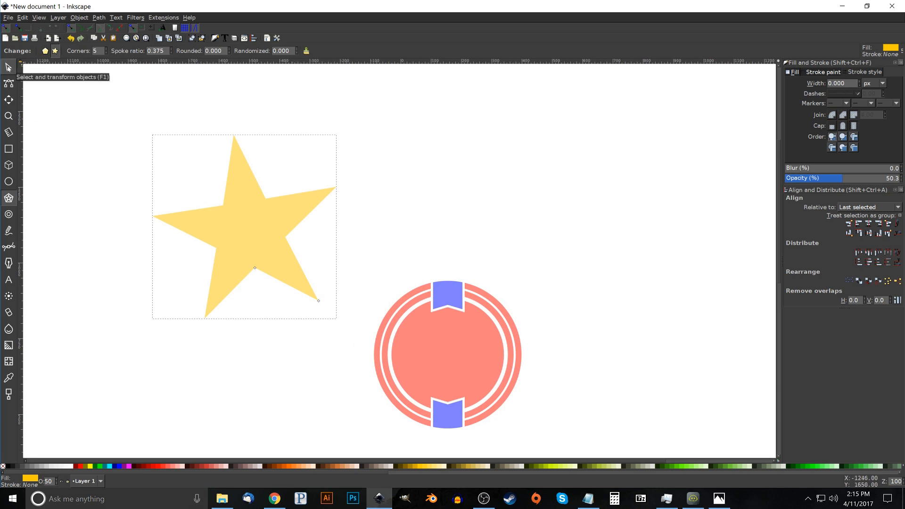
click(9, 68)
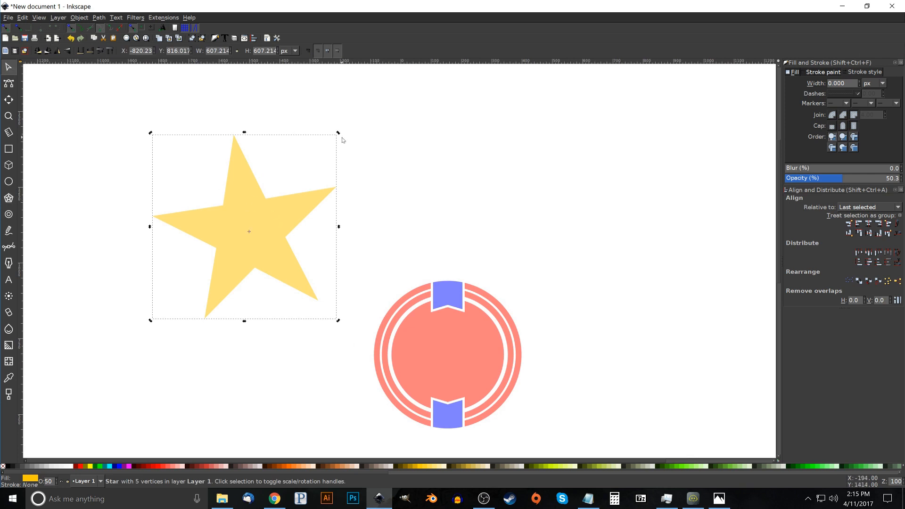
drag(338, 133, 350, 152)
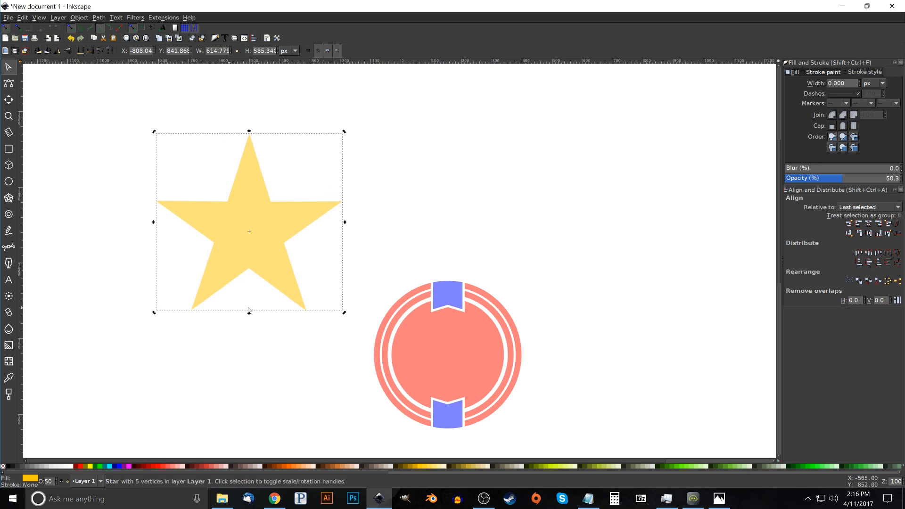
Fine-tune the star's rotation so that its two lower points sit level on the bounding box edge
scroll(202, 304, up, 4)
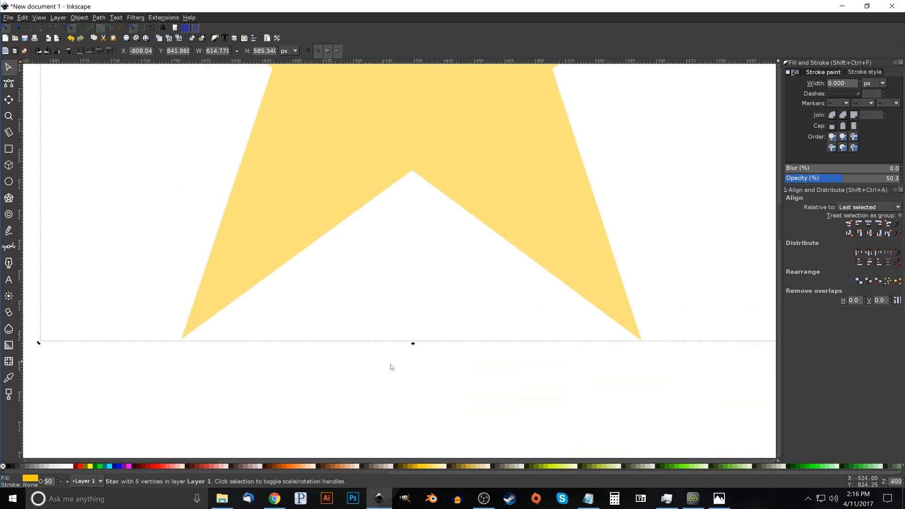
drag(339, 353, 262, 315)
scroll(409, 330, down, 1)
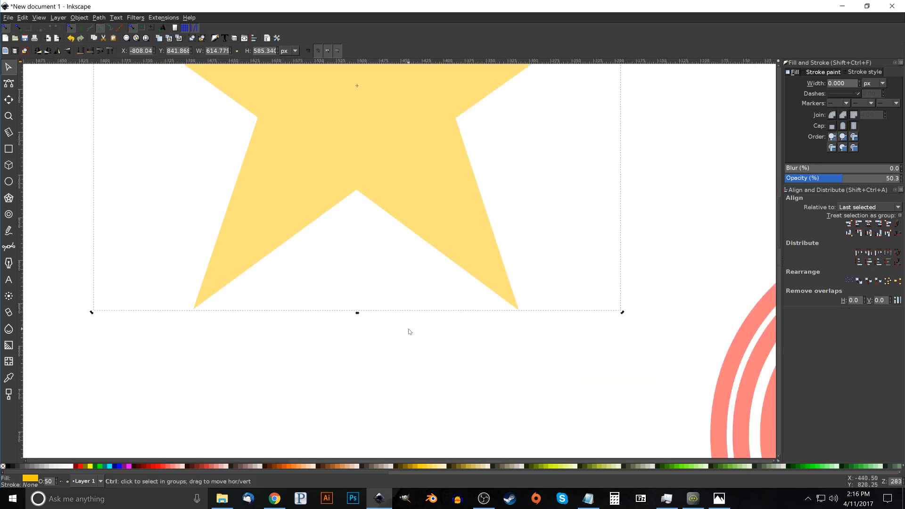
scroll(197, 311, up, 3)
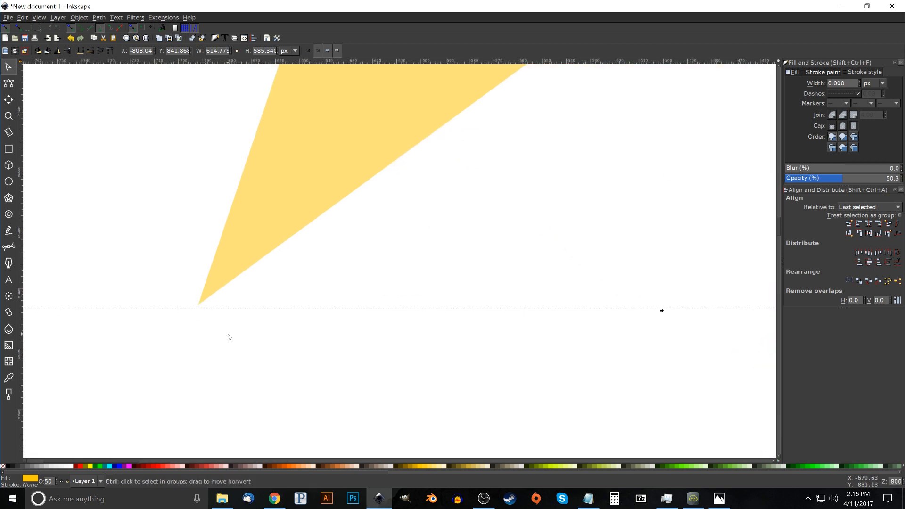
scroll(228, 335, down, 2)
scroll(667, 342, right, 1)
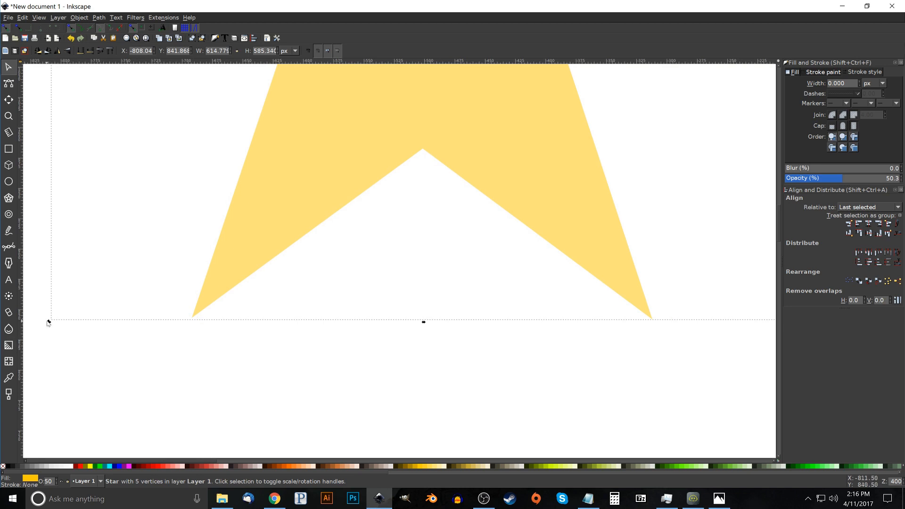
drag(48, 321, 51, 324)
drag(357, 274, 309, 301)
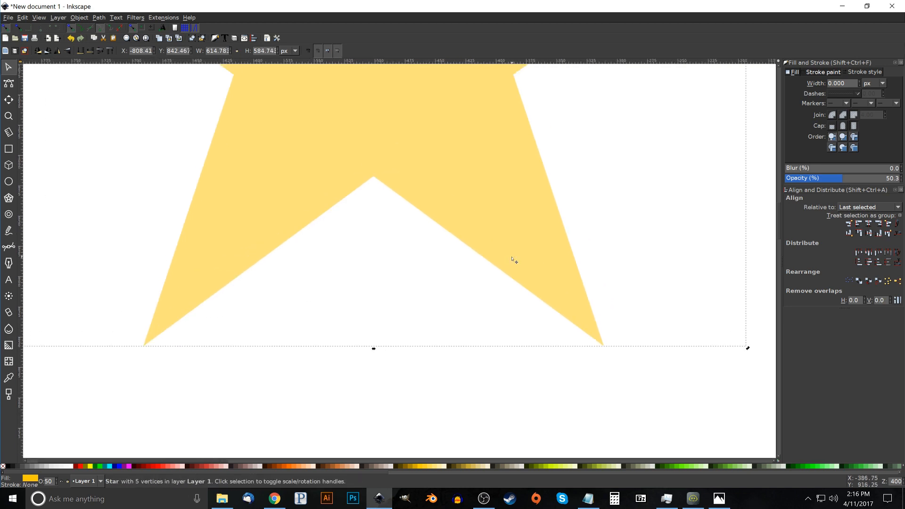
scroll(514, 261, down, 5)
drag(514, 261, 348, 319)
scroll(329, 320, down, 2)
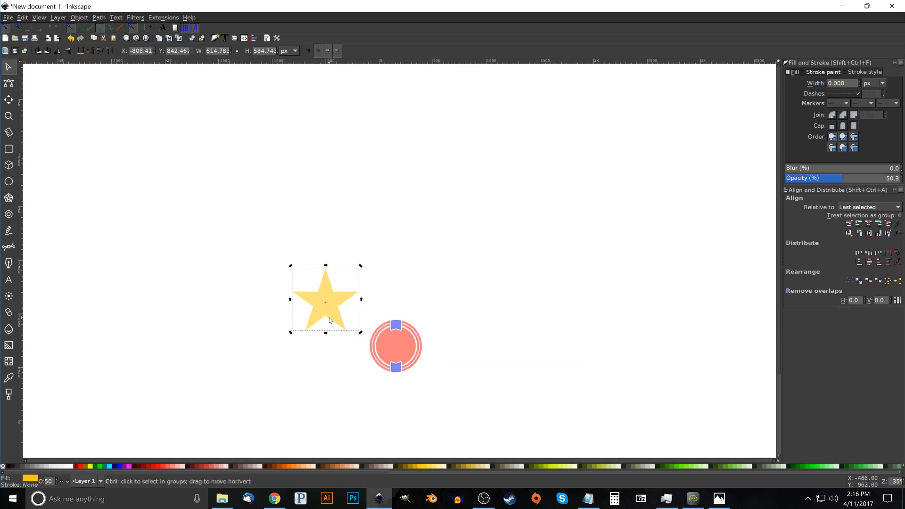
Shrink the yellow star to about 46 px wide and place it on the upper blue banner
scroll(332, 342, up, 5)
scroll(334, 345, up, 7)
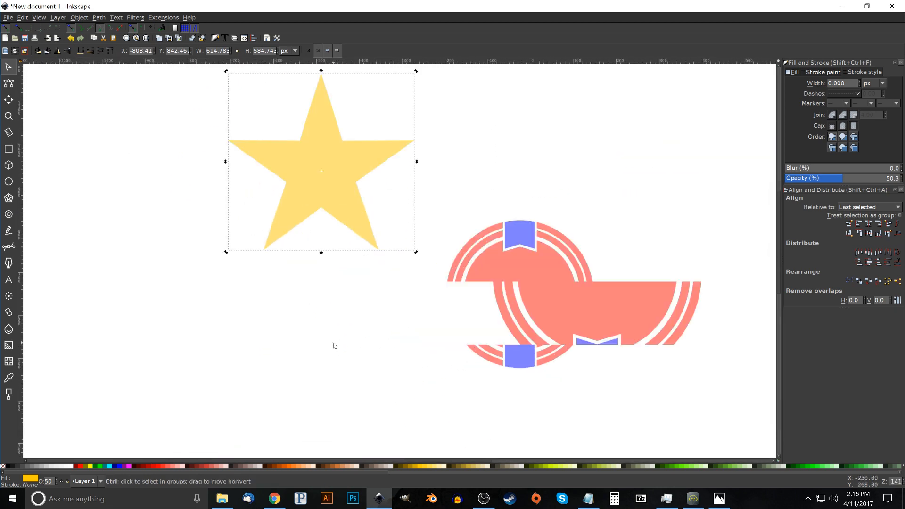
scroll(334, 346, down, 7)
scroll(334, 346, up, 7)
scroll(333, 345, down, 7)
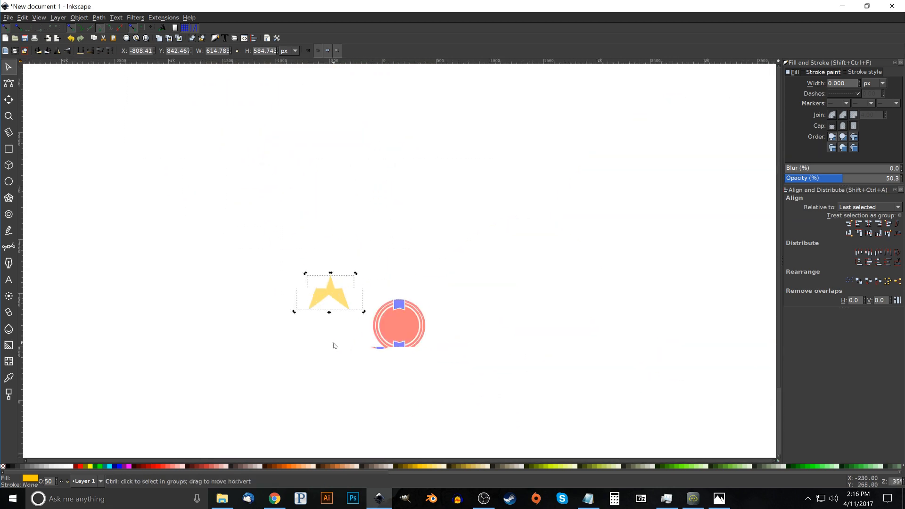
scroll(333, 344, up, 6)
scroll(345, 291, down, 5)
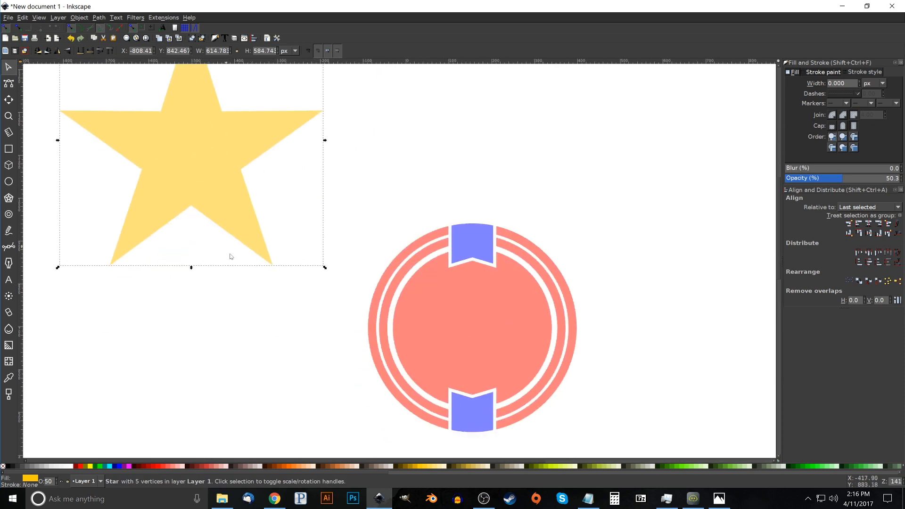
drag(324, 267, 488, 252)
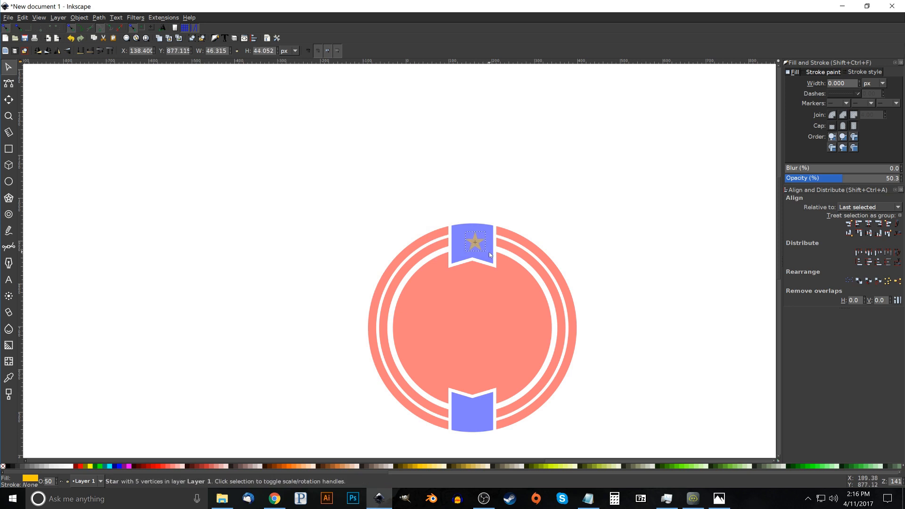
Centre the star horizontally on the upper blue banner
key(shift)
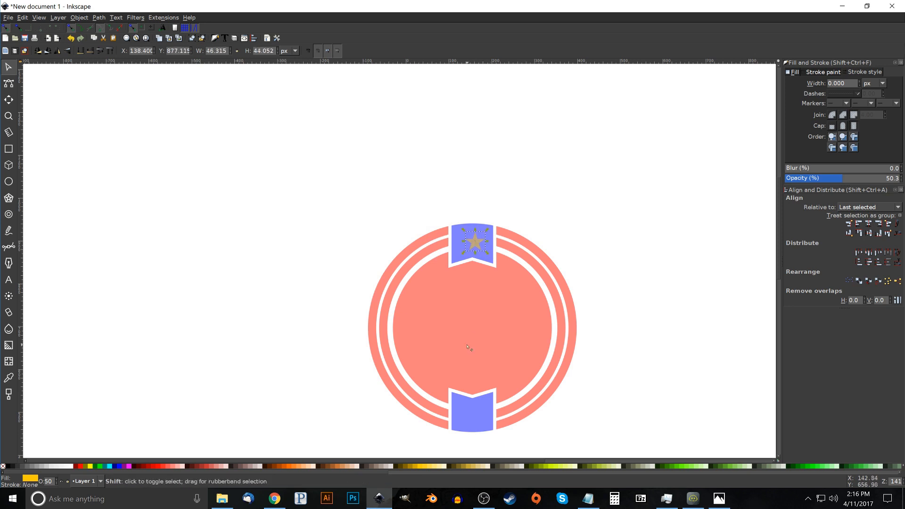
shift+click(484, 226)
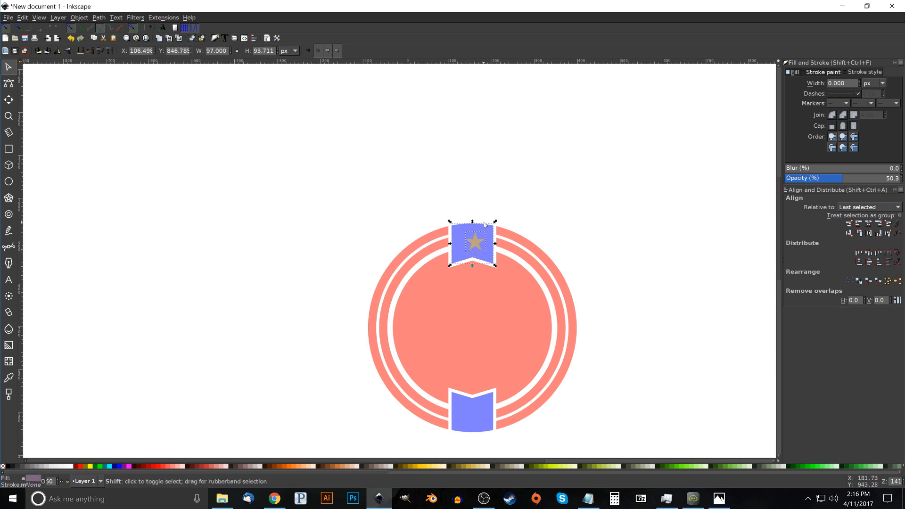
click(869, 225)
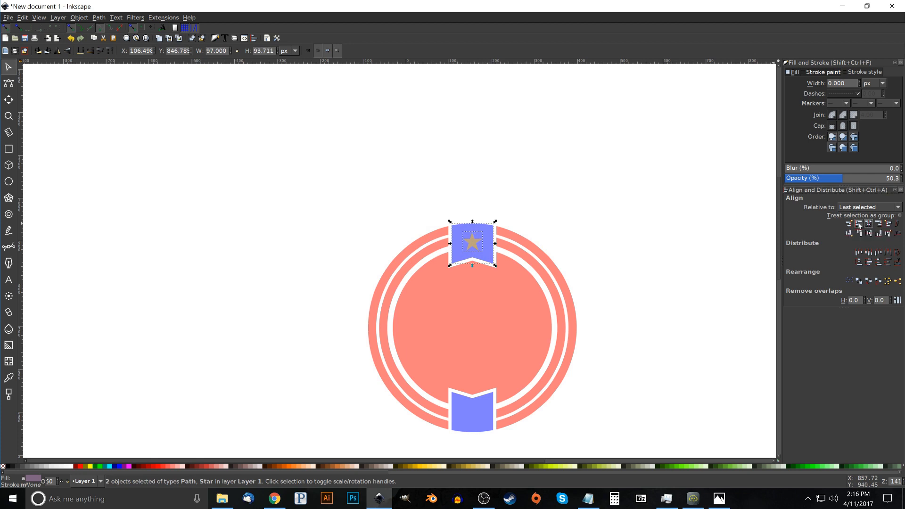
click(635, 256)
drag(635, 267, 594, 310)
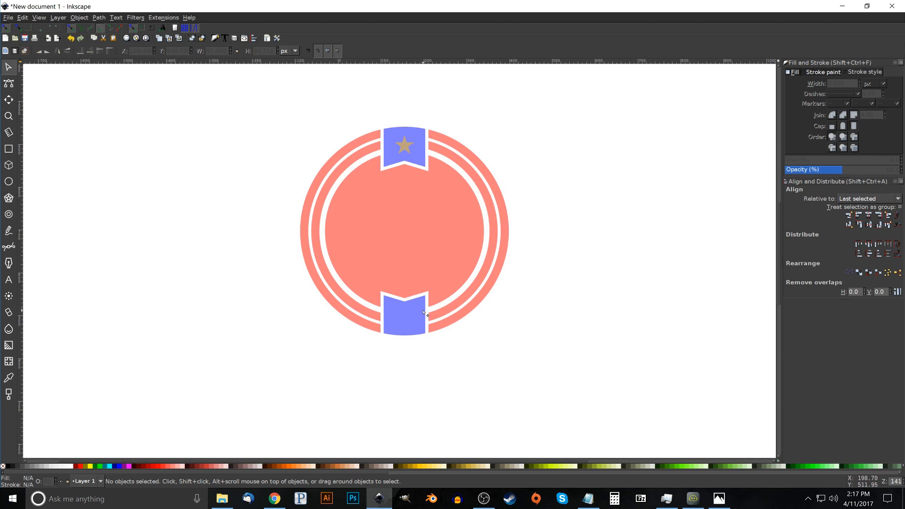
Duplicate the star, flip the copy vertically and move it straight down onto the lower blue banner
click(406, 143)
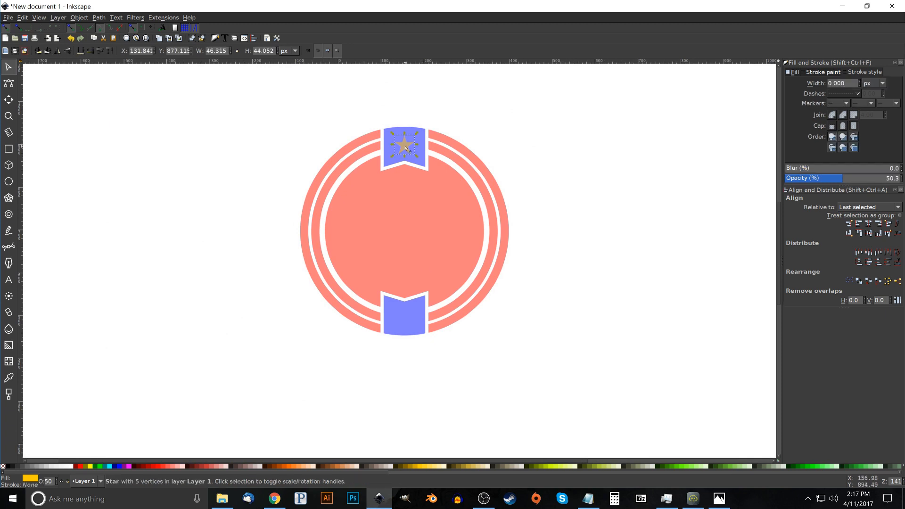
right_click(407, 149)
click(426, 203)
click(68, 53)
drag(406, 154, 409, 322)
Temporarily group the two stars to centre them vertically as a unit on the red badge path
shift+click(405, 146)
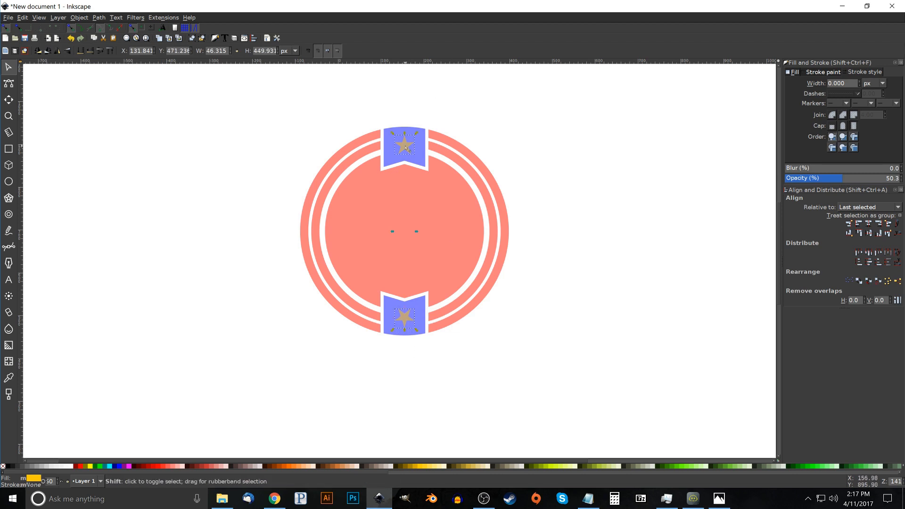
click(192, 39)
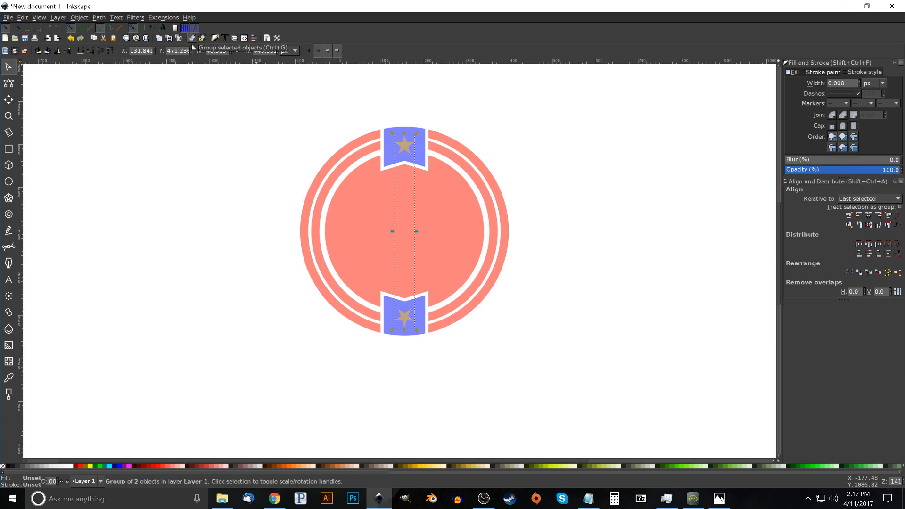
shift+click(463, 213)
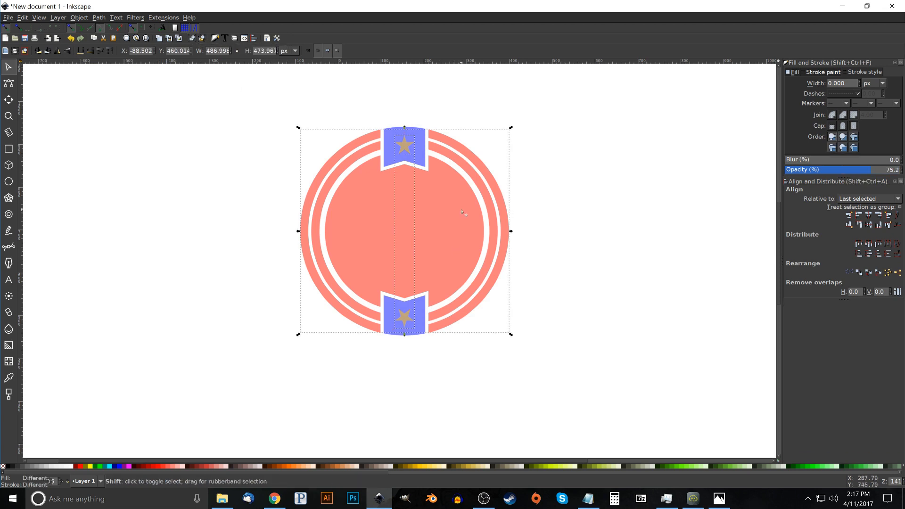
click(869, 225)
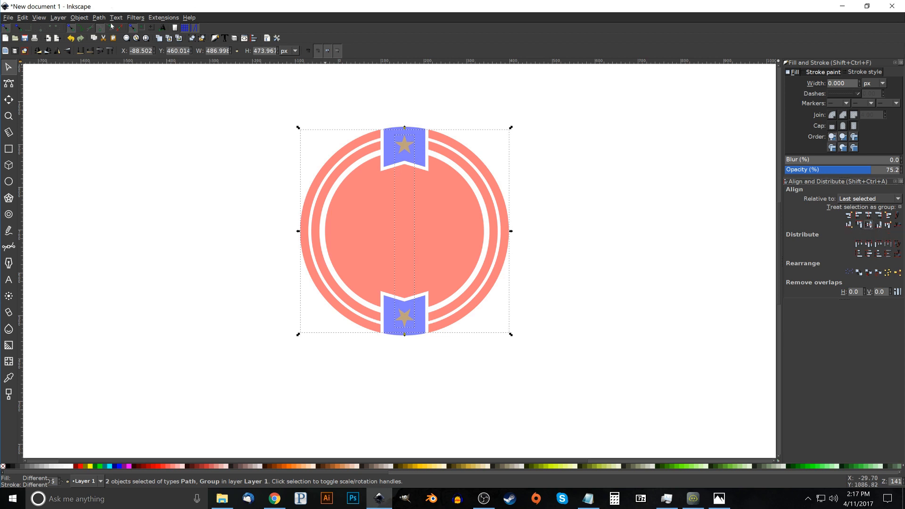
click(203, 38)
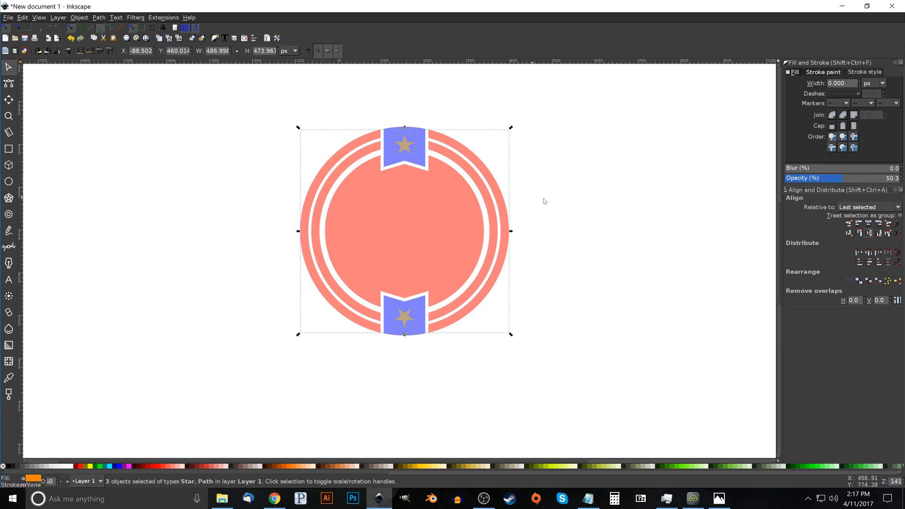
click(632, 198)
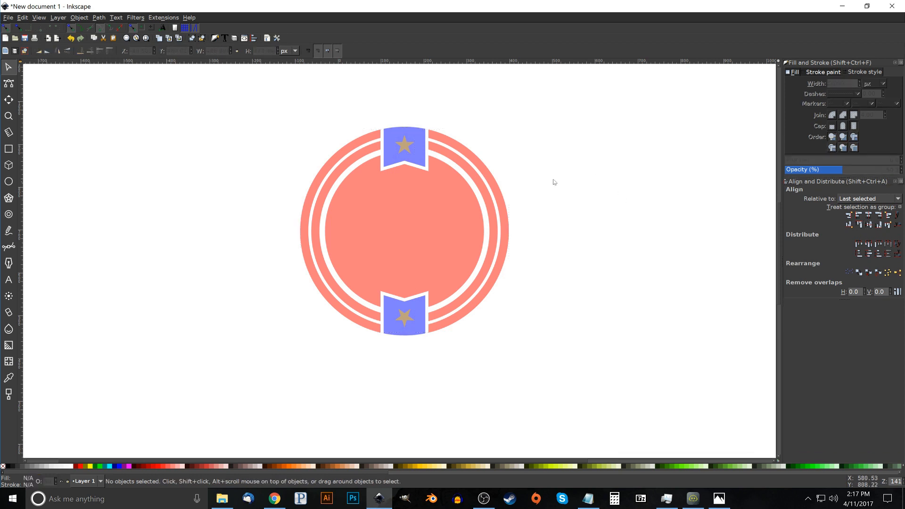
Cut each star out of its blue banner with a path Difference, upper one first
click(407, 147)
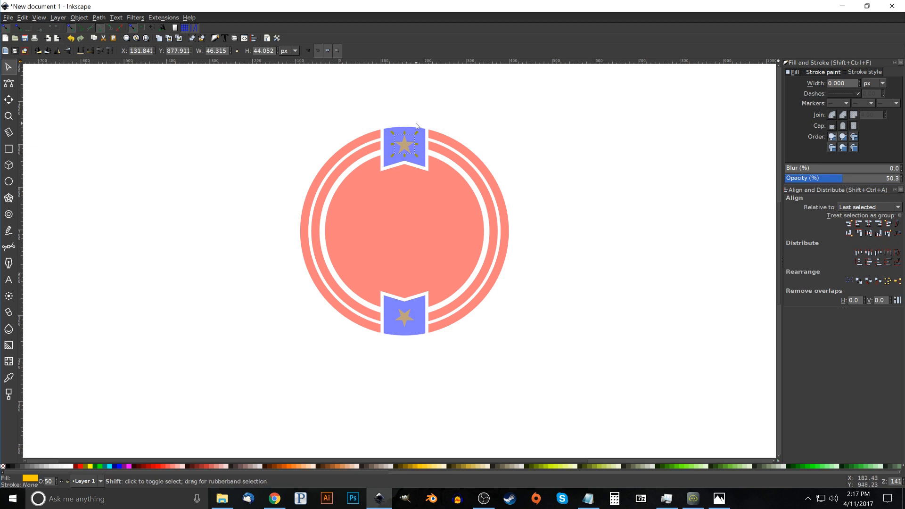
shift+click(416, 129)
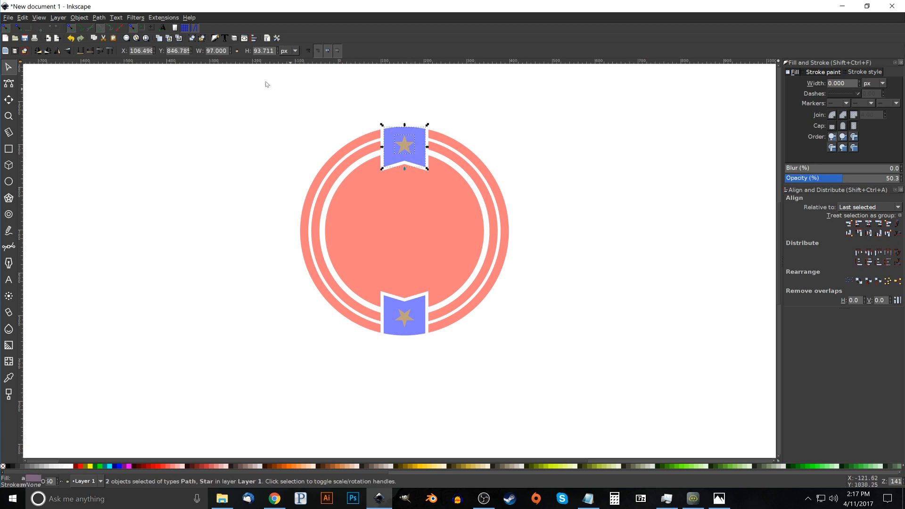
click(97, 18)
click(108, 74)
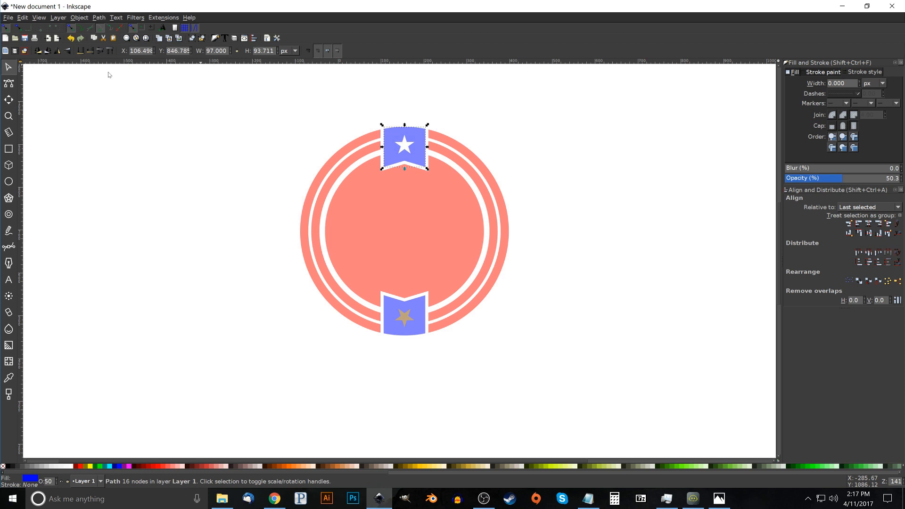
click(407, 323)
shift+click(416, 334)
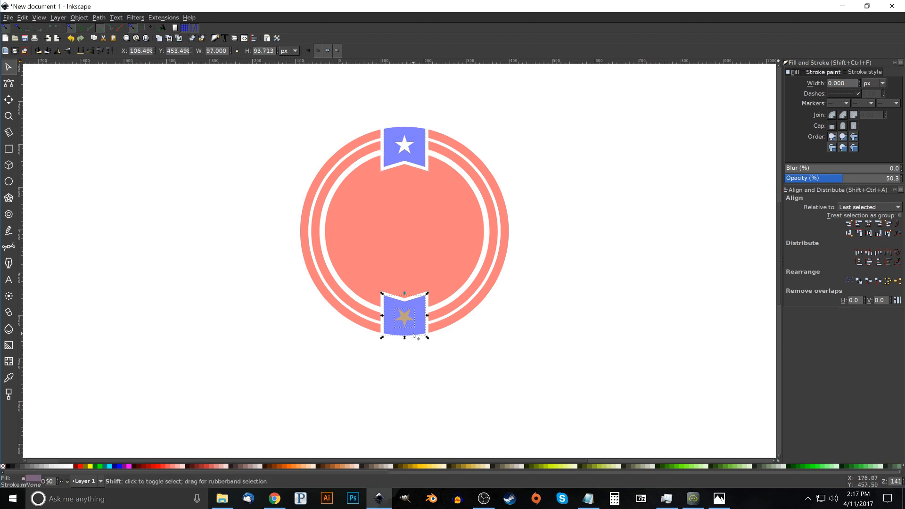
click(99, 18)
click(113, 73)
Union the red badge and both banners into one path, and scale it down to about 295 px wide
drag(458, 257, 449, 262)
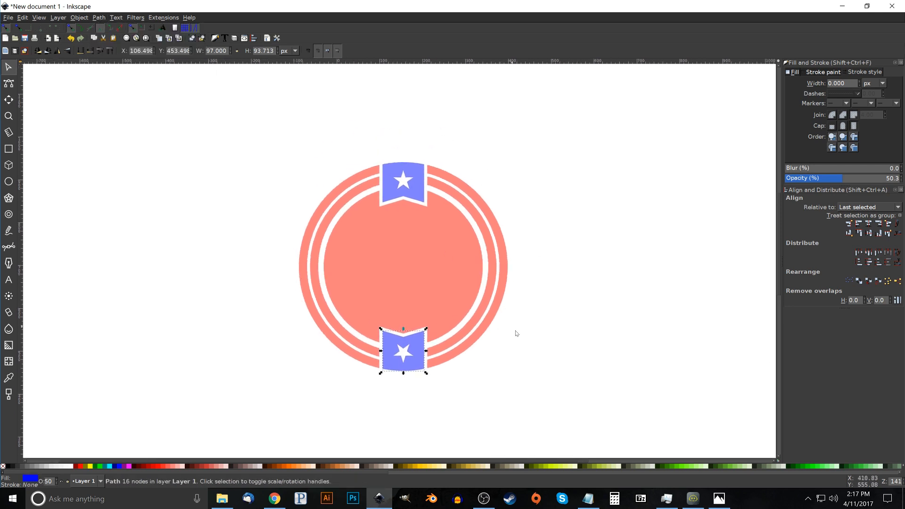
drag(613, 405, 195, 83)
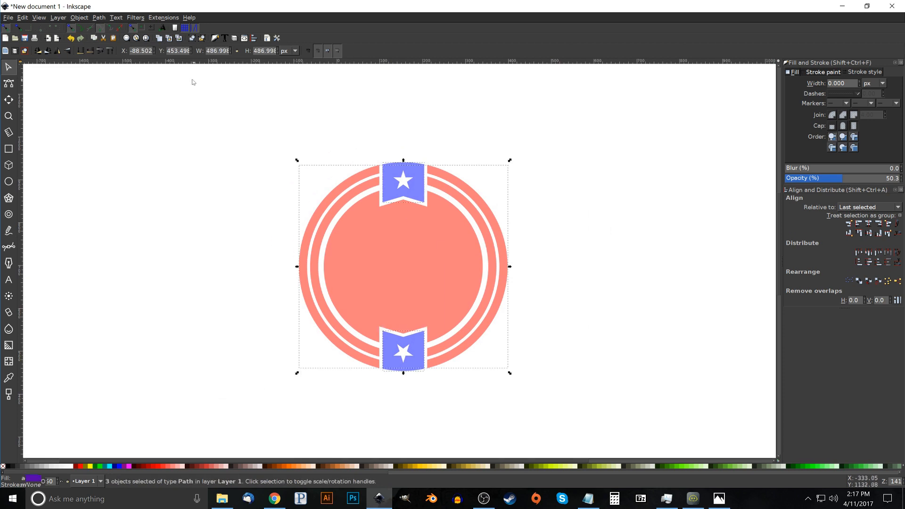
click(99, 18)
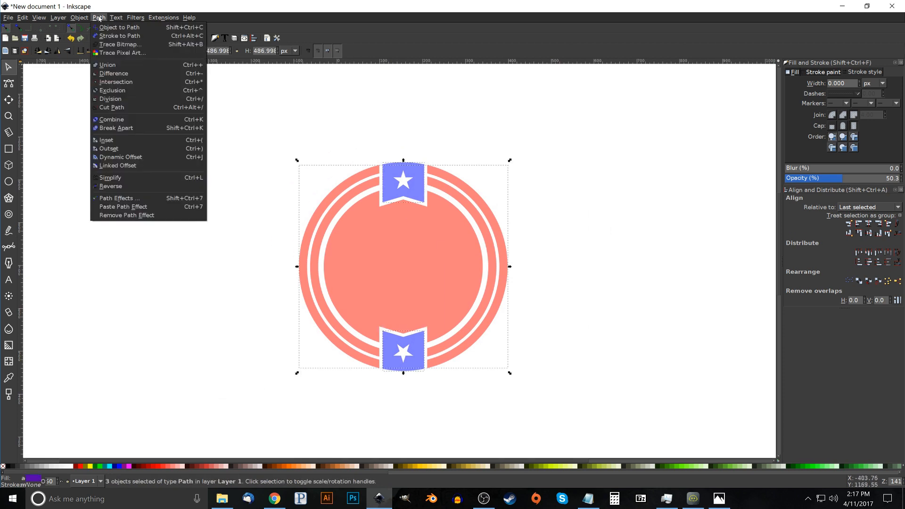
click(108, 65)
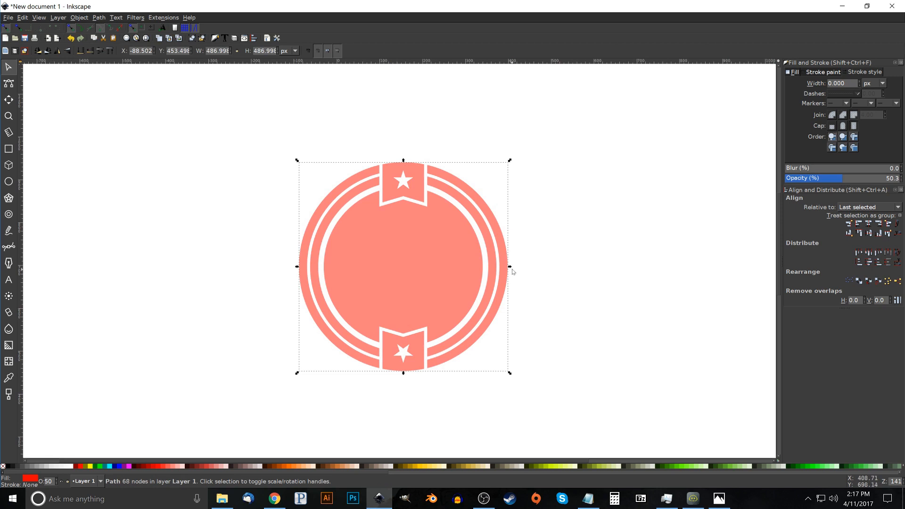
drag(510, 271, 362, 171)
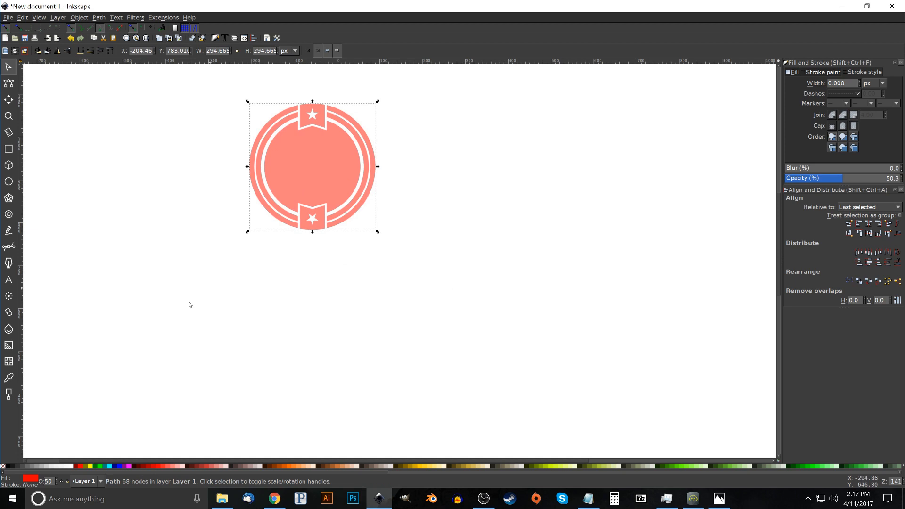
Fill the badge with 90% Gray at 100% opacity, and move it about 150 px left on the canvas
click(13, 467)
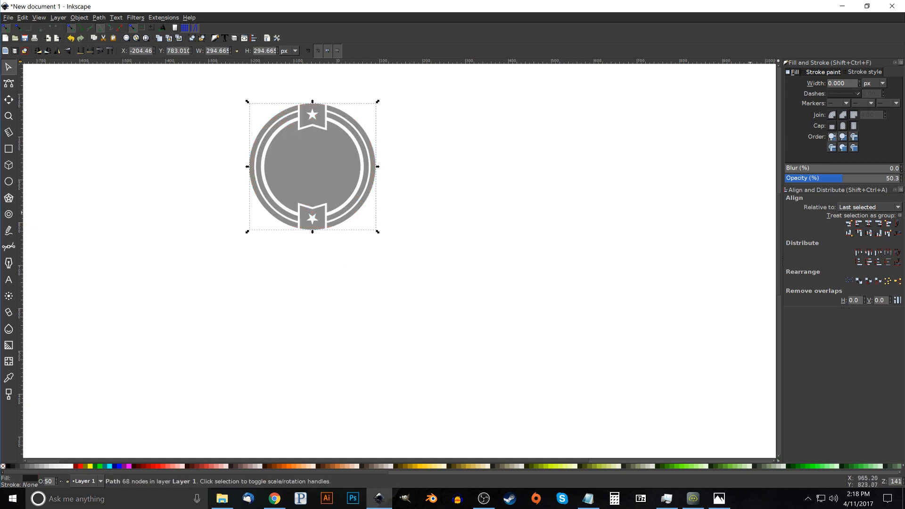
drag(847, 179, 901, 179)
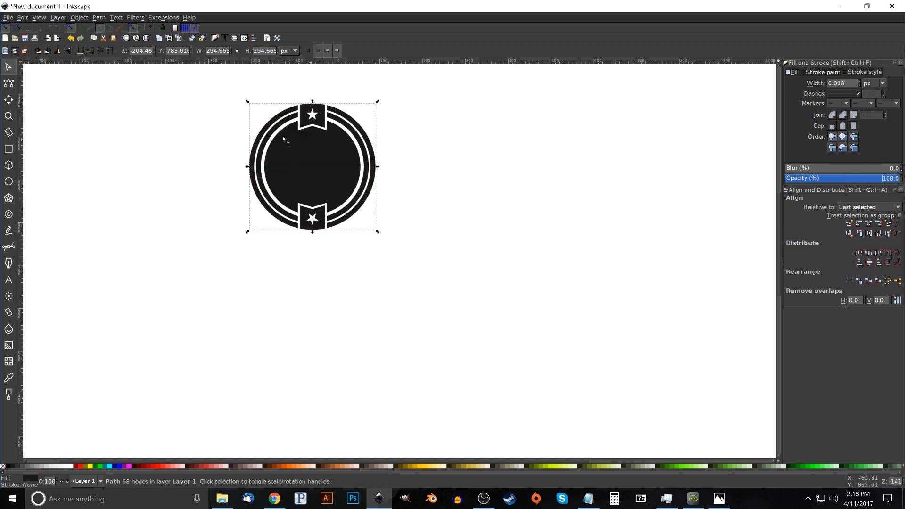
drag(324, 168, 187, 174)
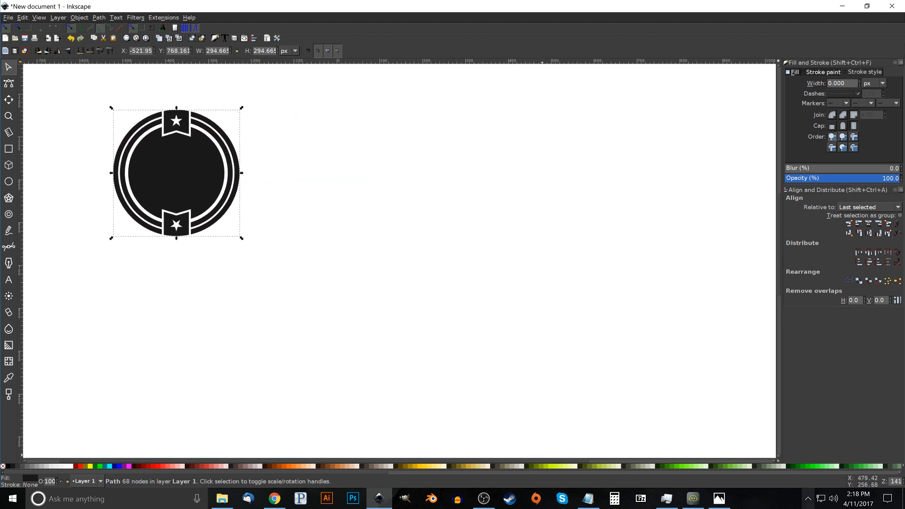
Check the reference image thumbnail.png in Photos, and draw a rectangle about 461 by 126 px beside the badge in Inkscape
click(719, 499)
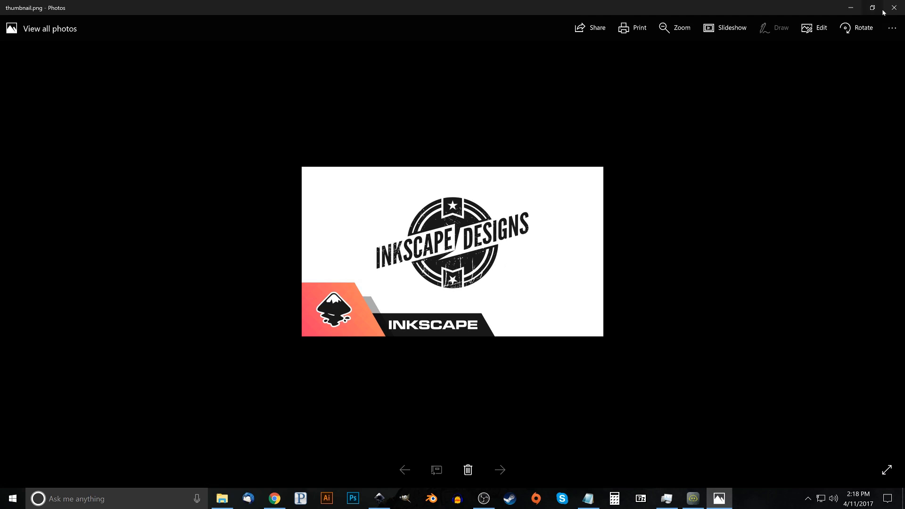
click(851, 8)
drag(287, 240, 303, 238)
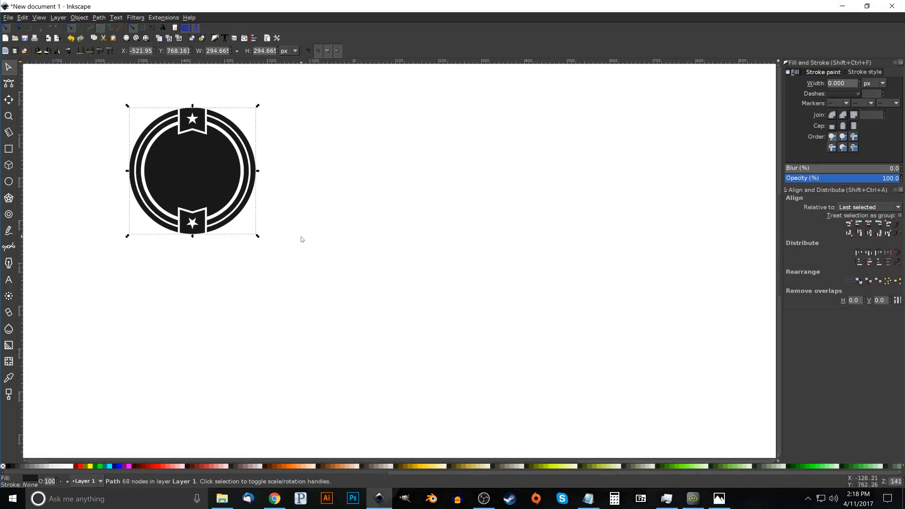
click(8, 148)
drag(311, 218, 509, 273)
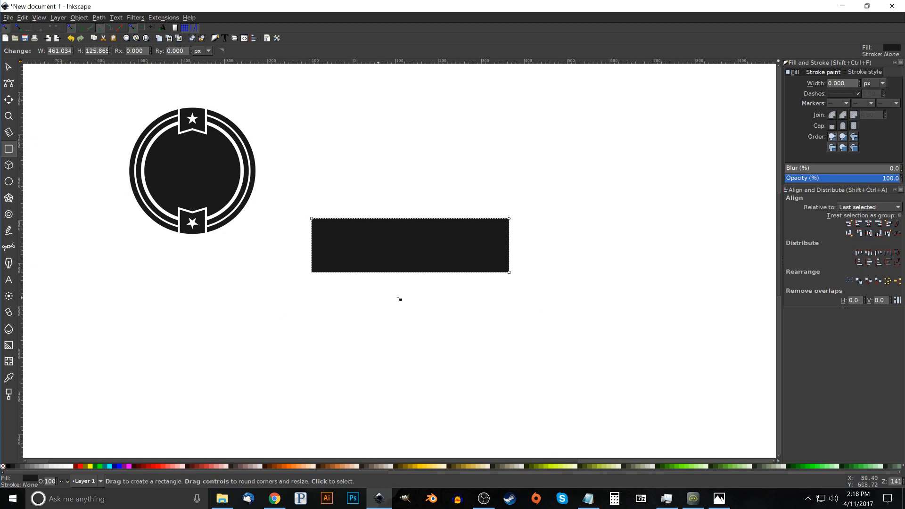
Convert the rectangle to a path and give it a red fill at 57.1% opacity
click(94, 17)
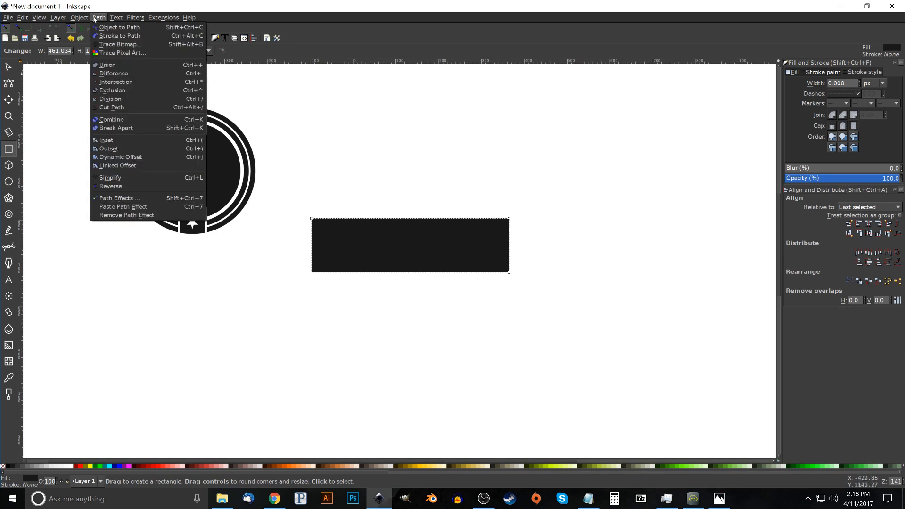
click(97, 27)
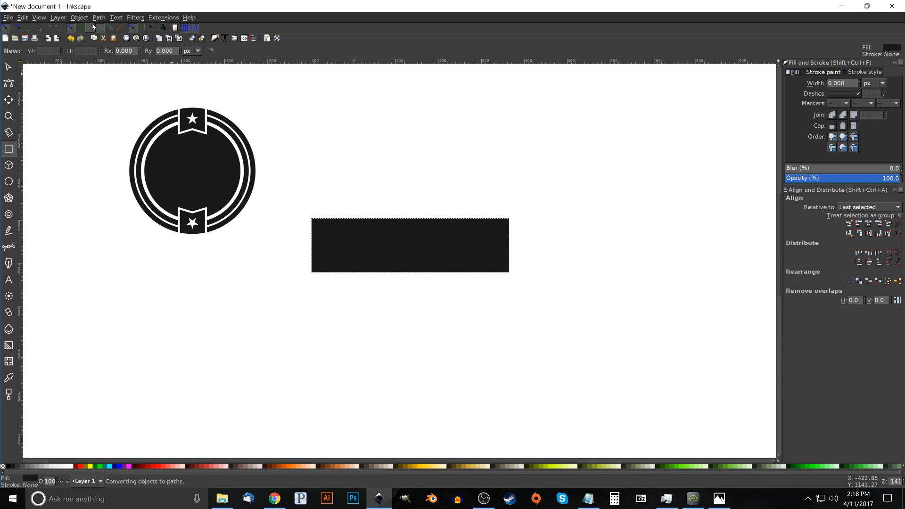
click(78, 466)
click(851, 178)
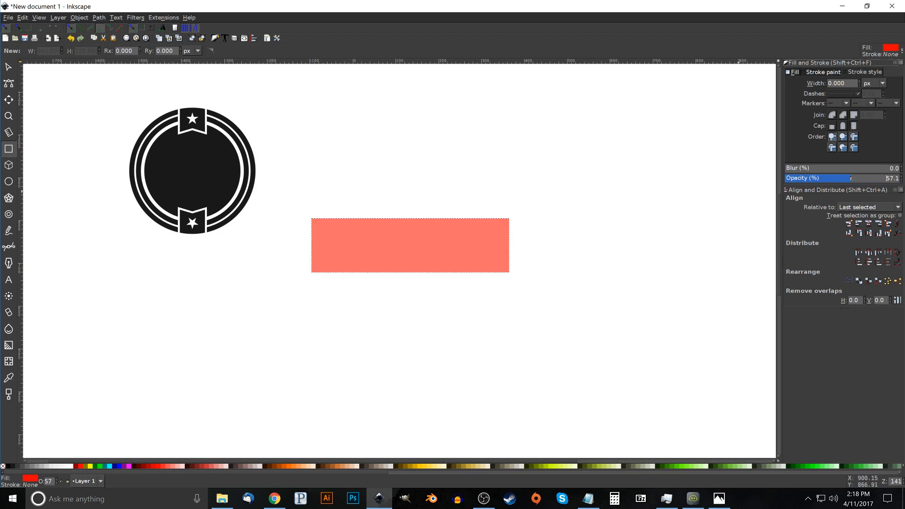
Move the red rectangle farther from the badge, and place a blue duplicate of it overlapping its left end, slightly higher
click(8, 66)
drag(438, 248, 607, 291)
right_click(607, 291)
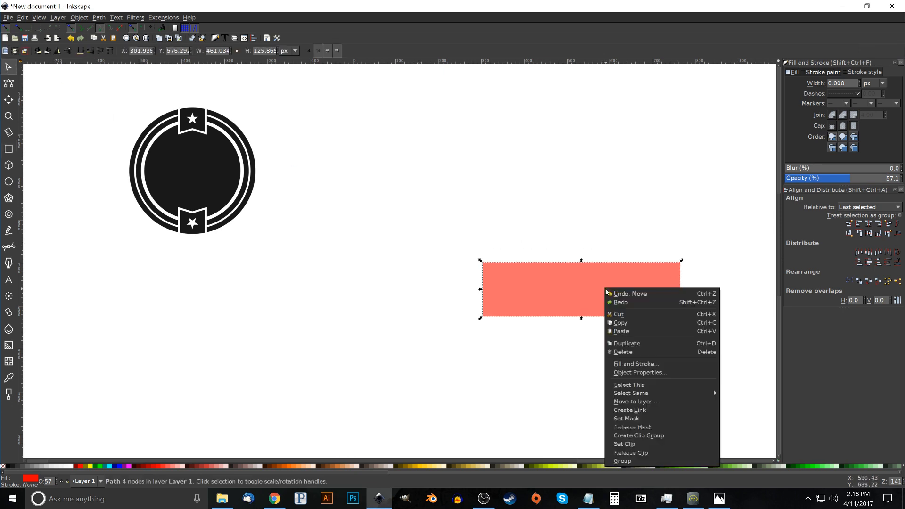
click(622, 344)
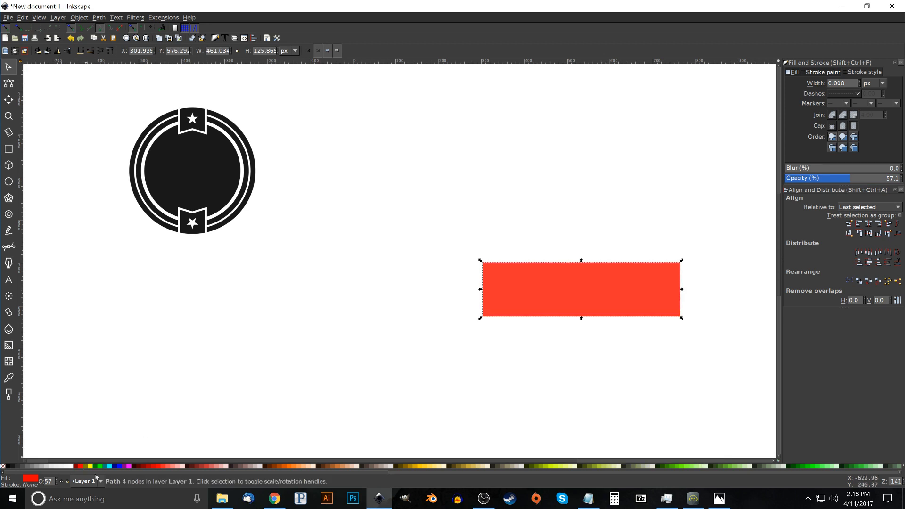
click(118, 467)
drag(667, 298, 510, 289)
drag(497, 326, 439, 323)
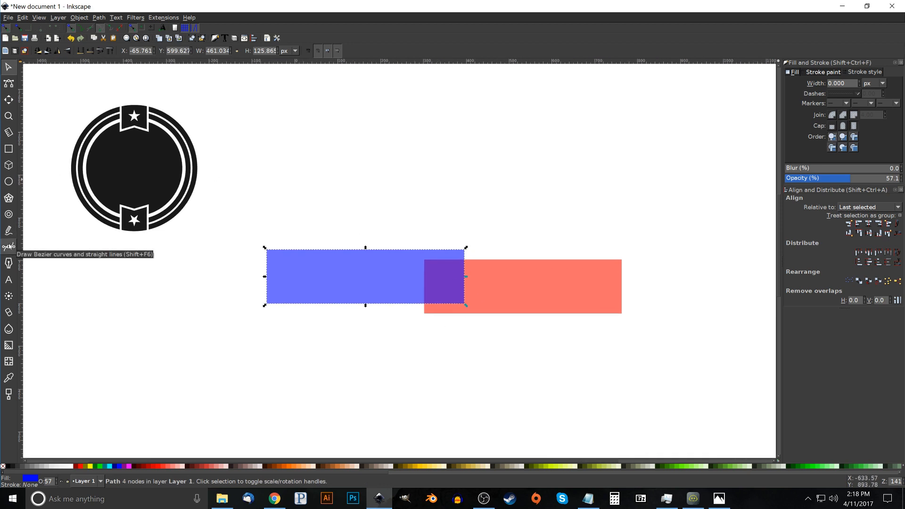
Draw a closed Bezier triangle joining the red rectangle's lower-left corner, its left edge near the upper end, and the blue rectangle's lower-right corner
key(b)
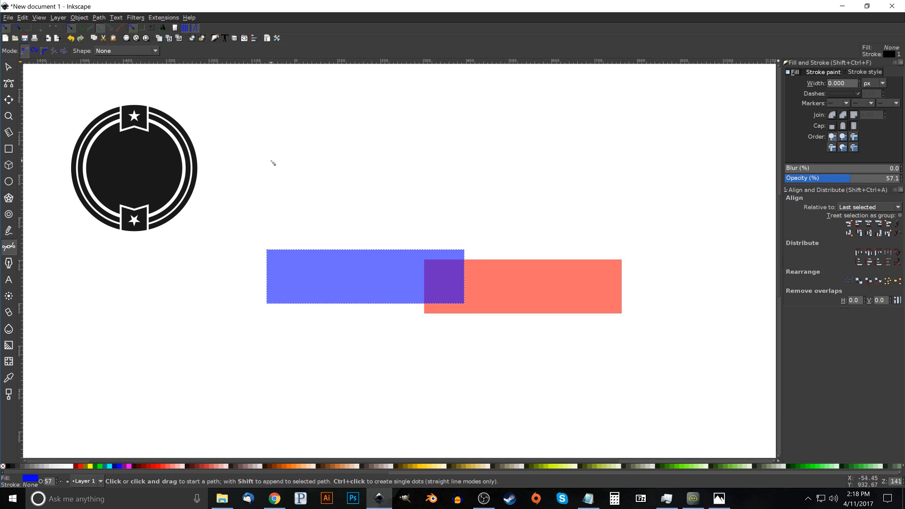
click(425, 314)
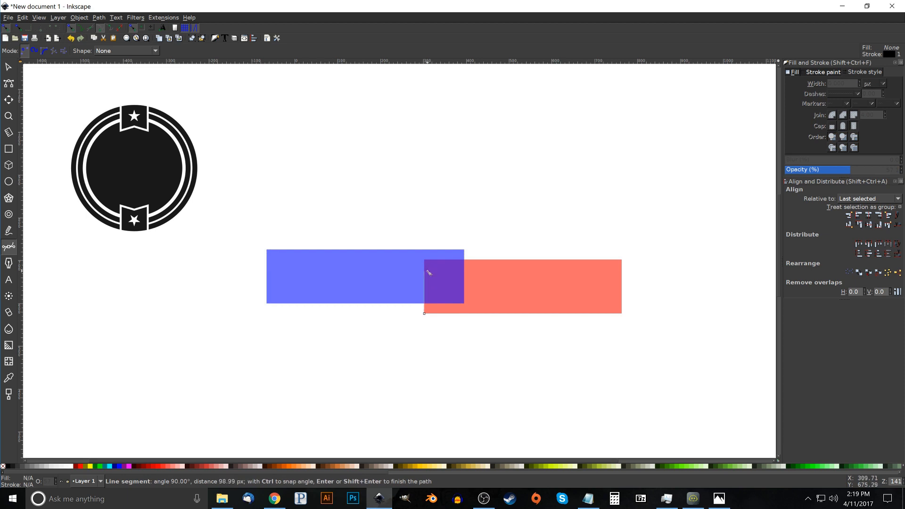
click(428, 272)
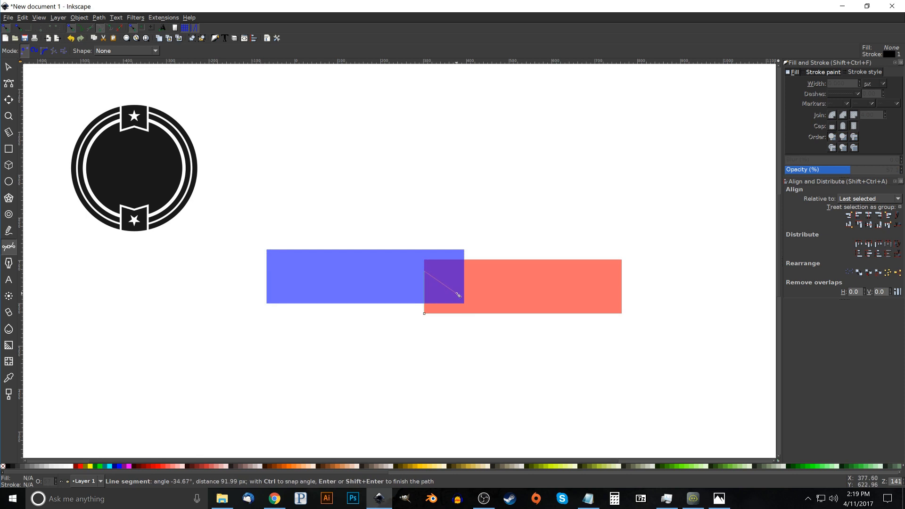
click(468, 307)
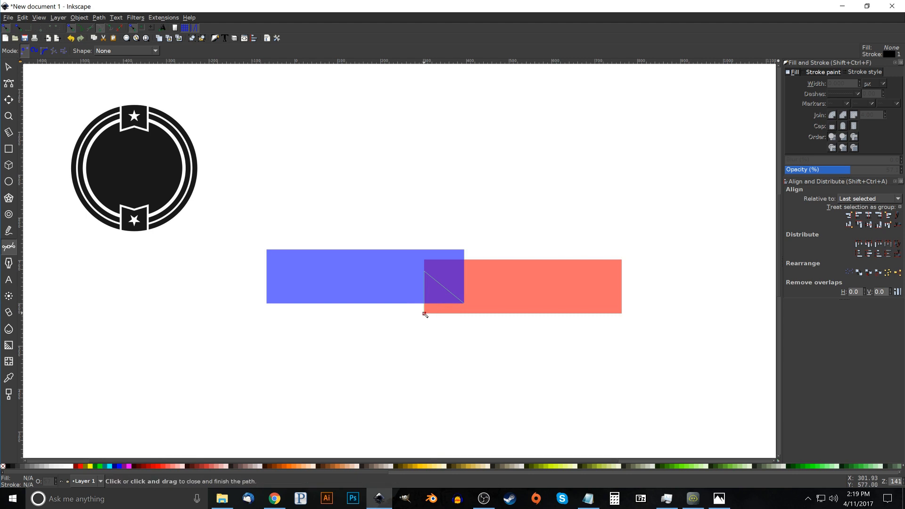
click(425, 314)
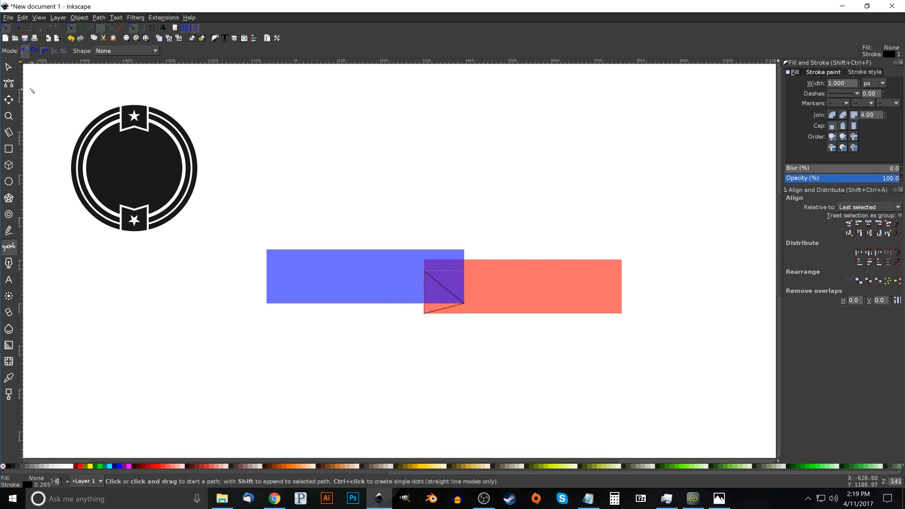
Cut the triangle out of the red rectangle's left end with a Difference operation
click(8, 67)
key(shift)
shift+click(557, 288)
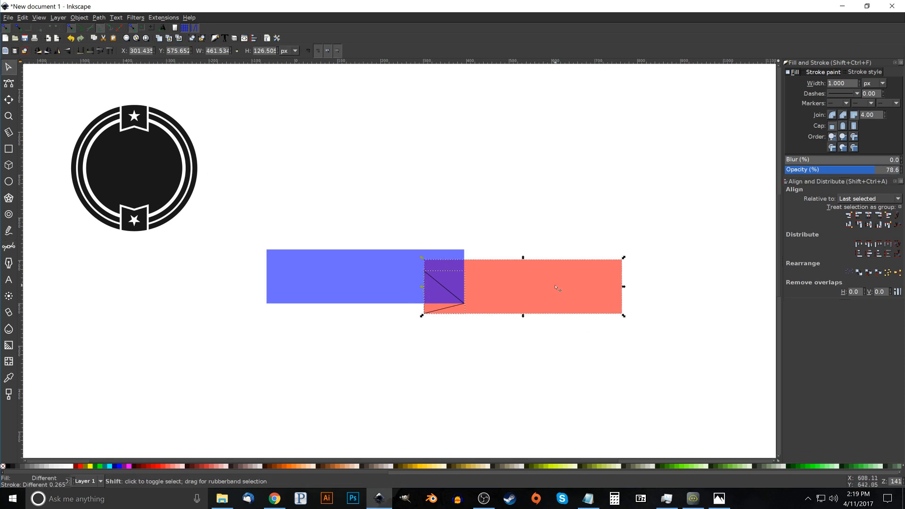
click(94, 18)
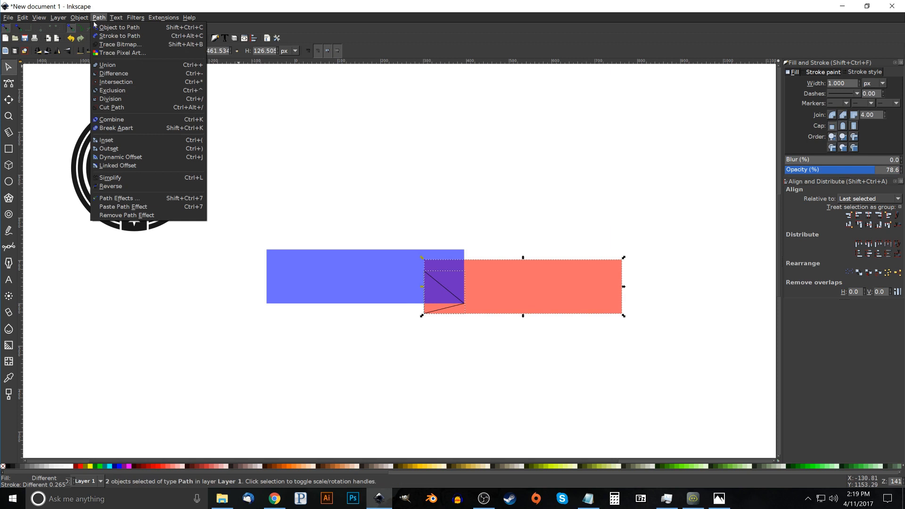
click(121, 75)
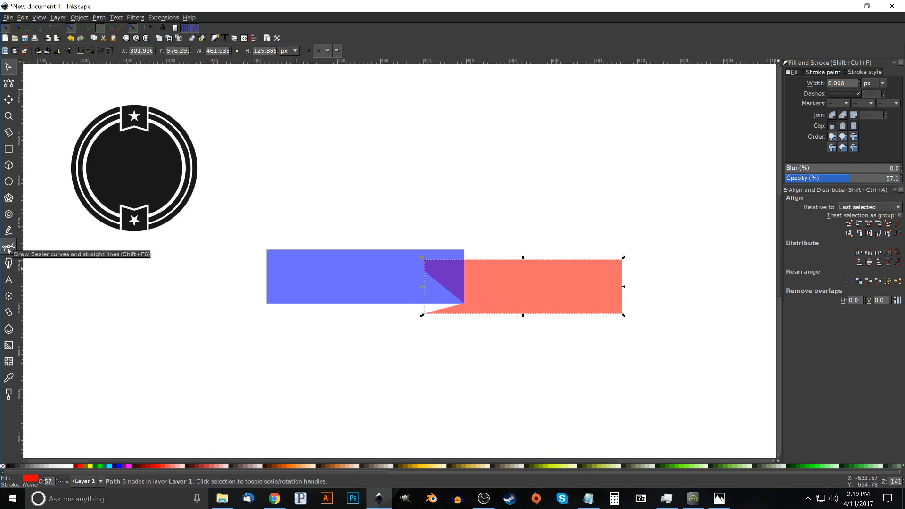
Draw a narrow closed triangle from the blue rectangle's lower-right corner up its right edge to above both rectangles, about 28 by 162 px
key(o)
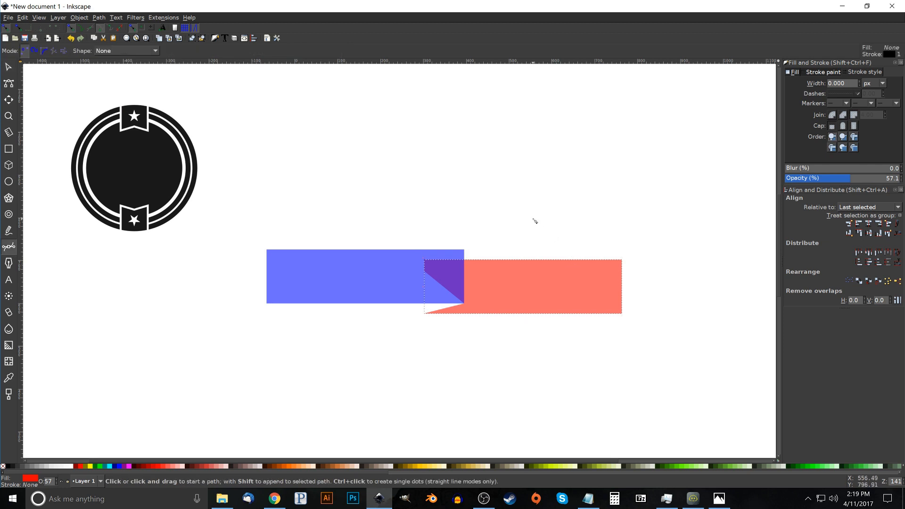
click(466, 306)
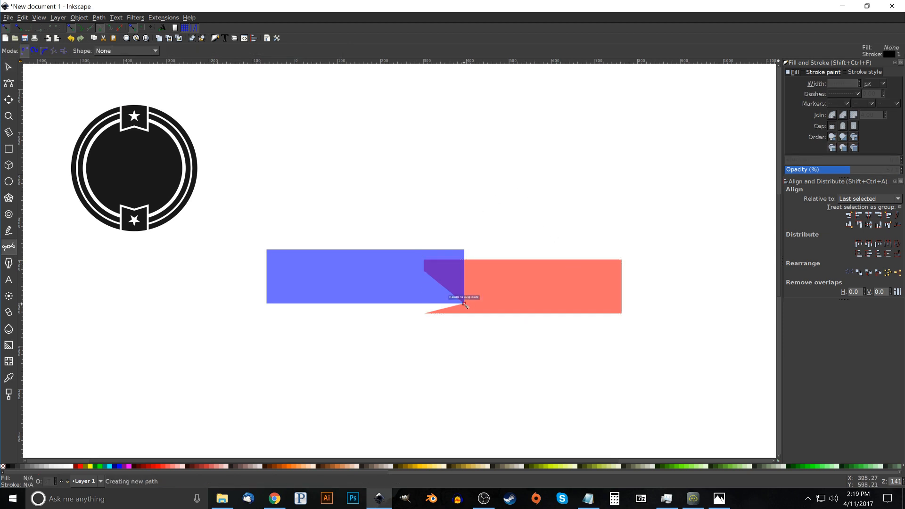
click(465, 236)
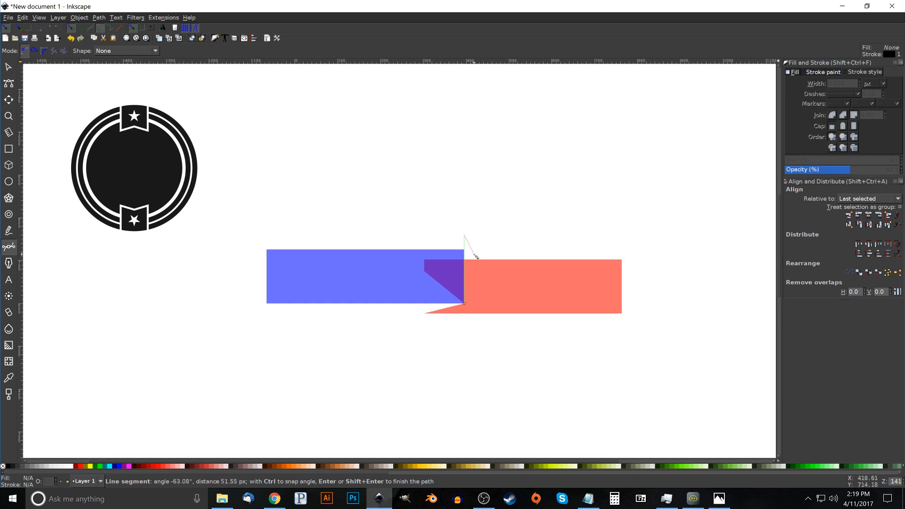
click(477, 254)
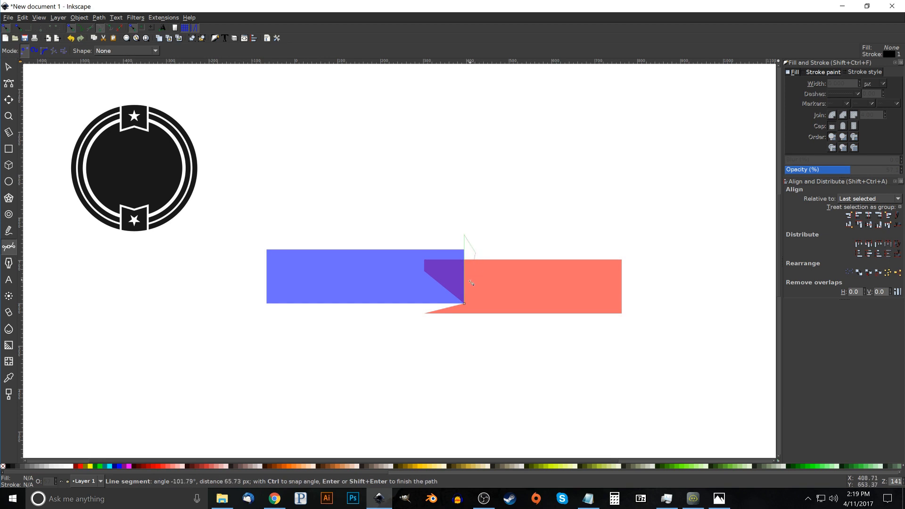
click(465, 305)
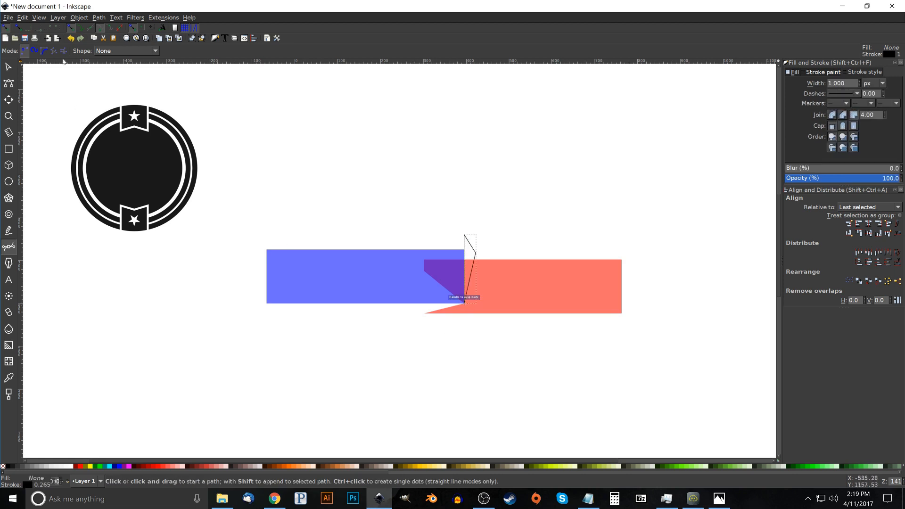
Subtract the narrow triangle from the red shape to leave a slanted gap beside the blue rectangle
click(8, 68)
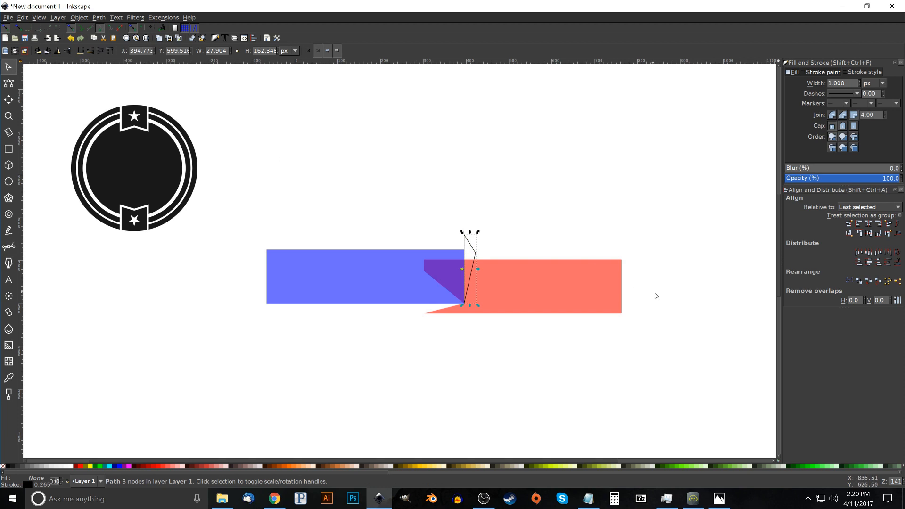
shift+click(534, 285)
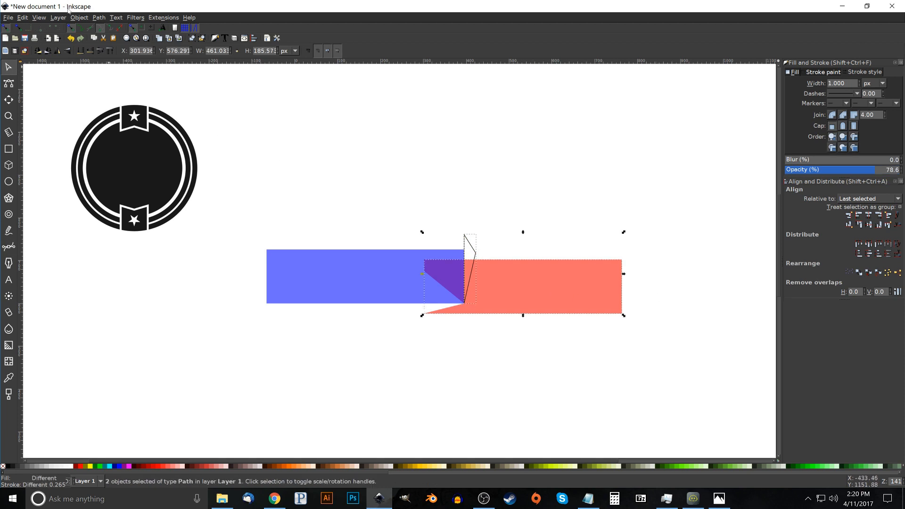
click(99, 17)
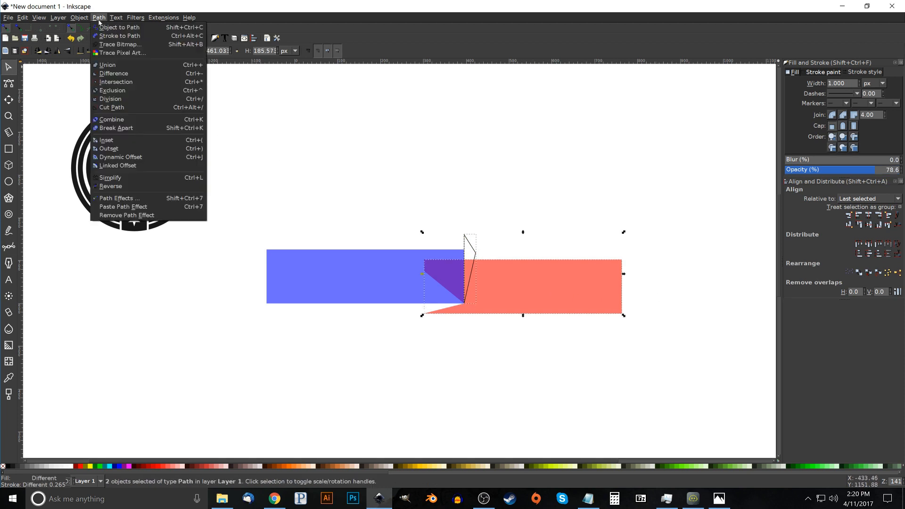
click(117, 75)
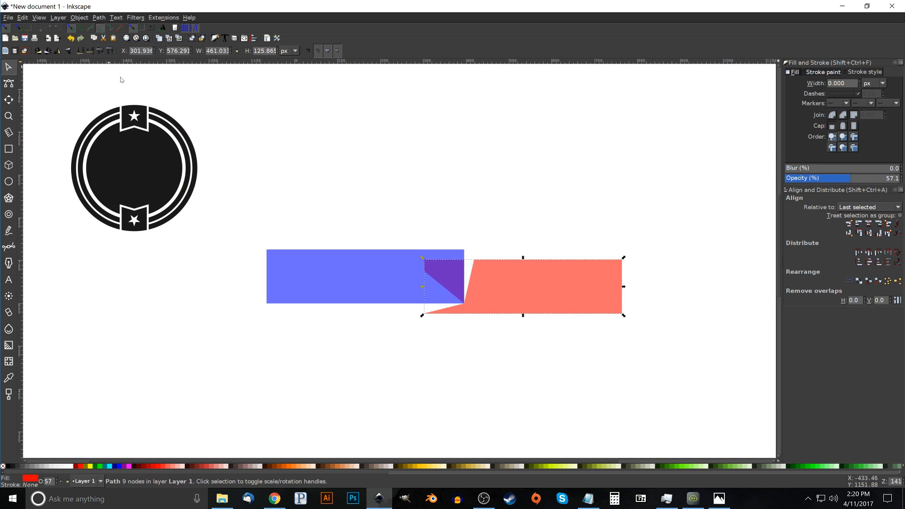
Unite the blue rectangle and the cut red shape into a single band path
key(shift)
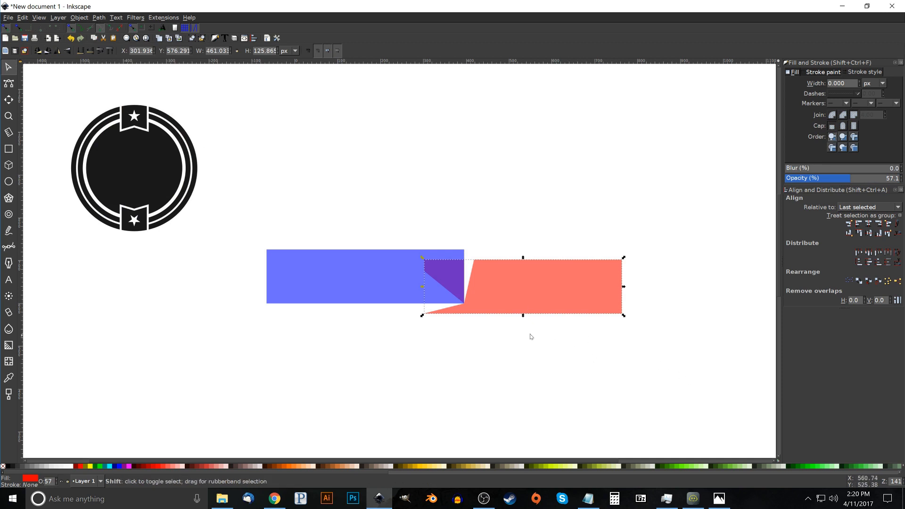
shift+click(329, 277)
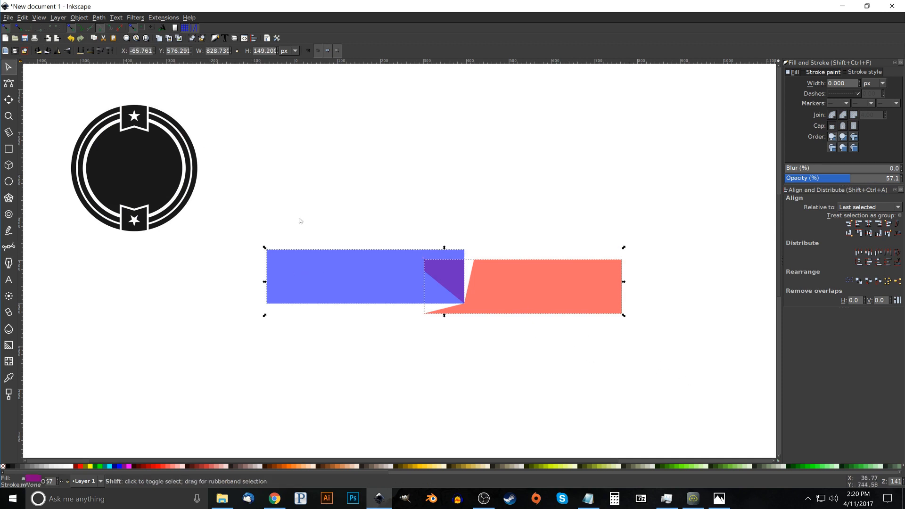
click(99, 17)
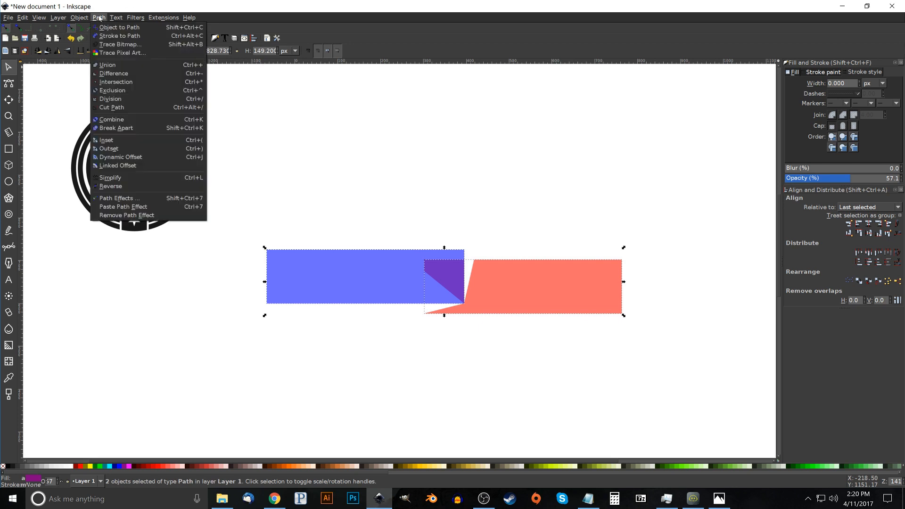
click(116, 67)
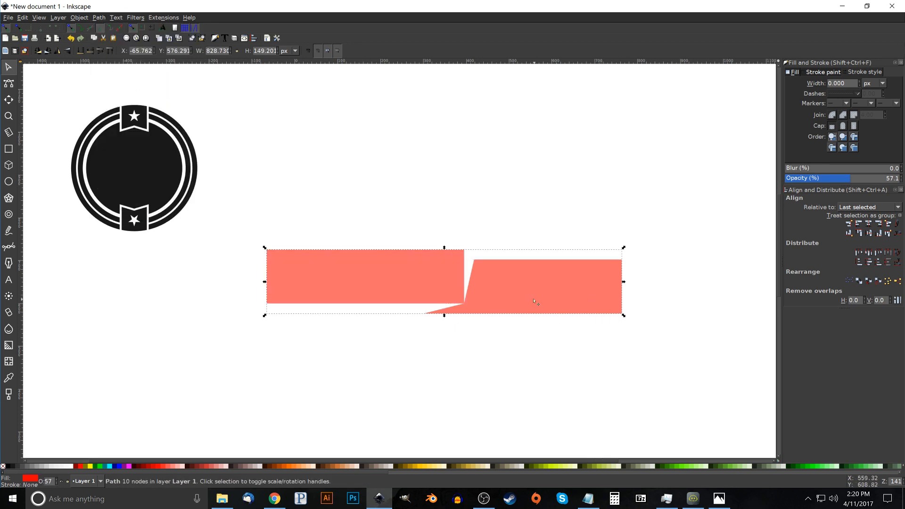
Skew the united band vertically so its right end rises, and place it across the badge
click(553, 290)
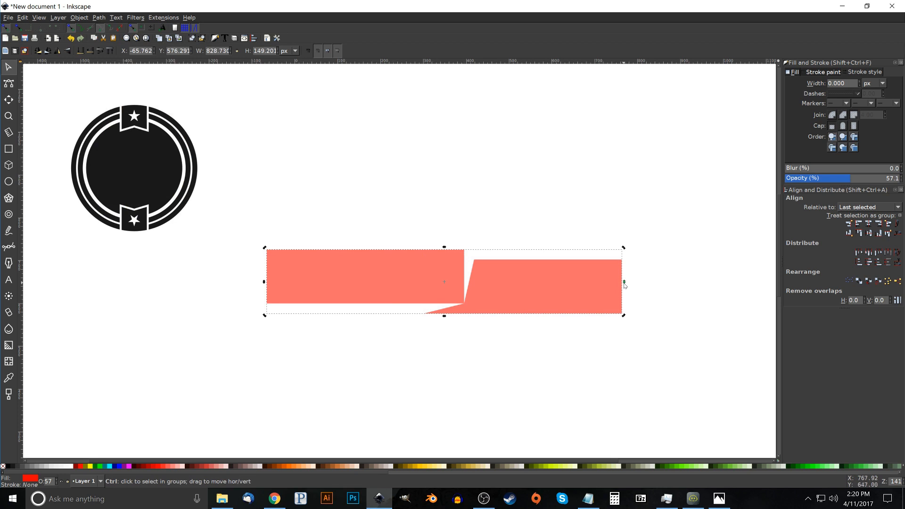
drag(625, 283, 622, 254)
drag(377, 333, 573, 365)
drag(698, 307, 467, 305)
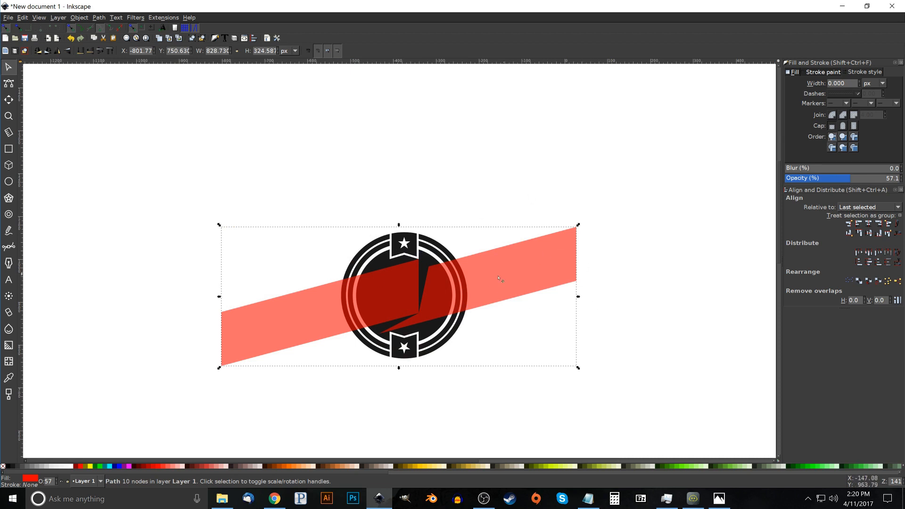
Scale the slanted band down proportionally to about 639 by 250 px and recentre it over the badge
drag(580, 300, 529, 302)
drag(474, 287, 496, 278)
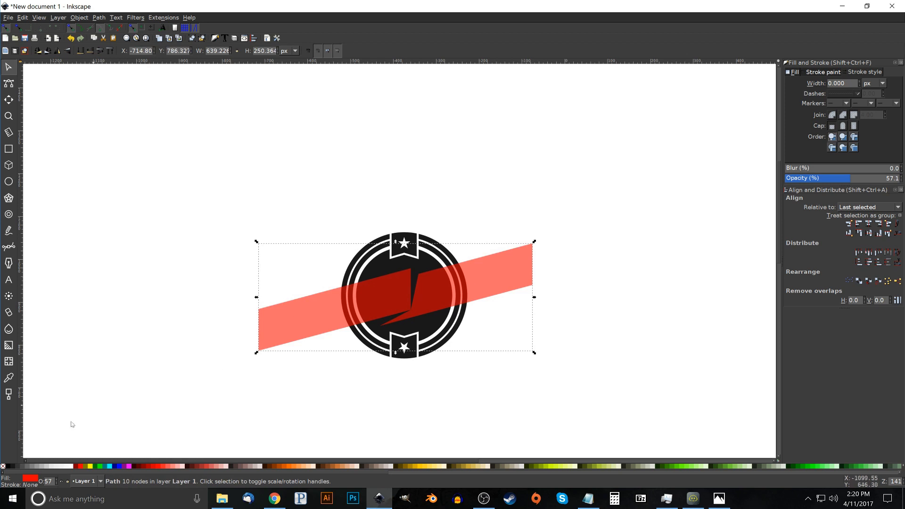
Fill the slanted band with white at 100% opacity and nudge it slightly up and left on the badge
click(70, 466)
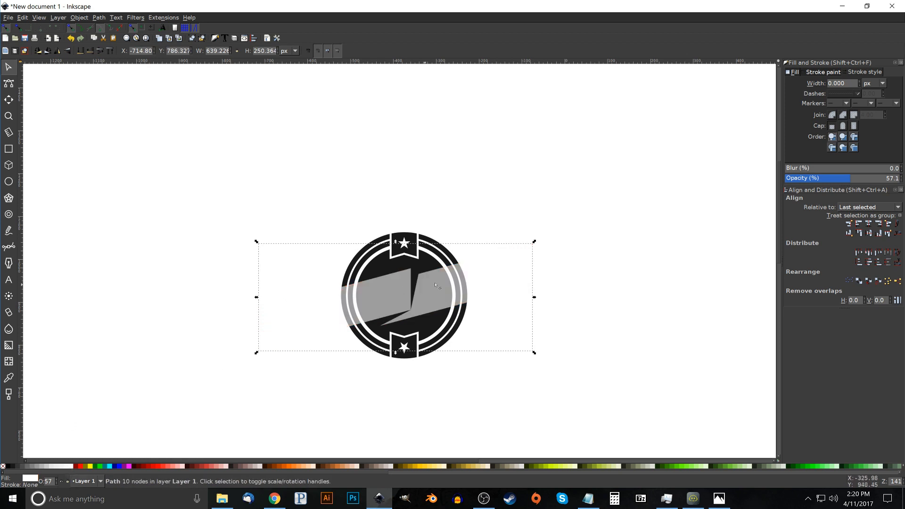
drag(402, 311, 410, 304)
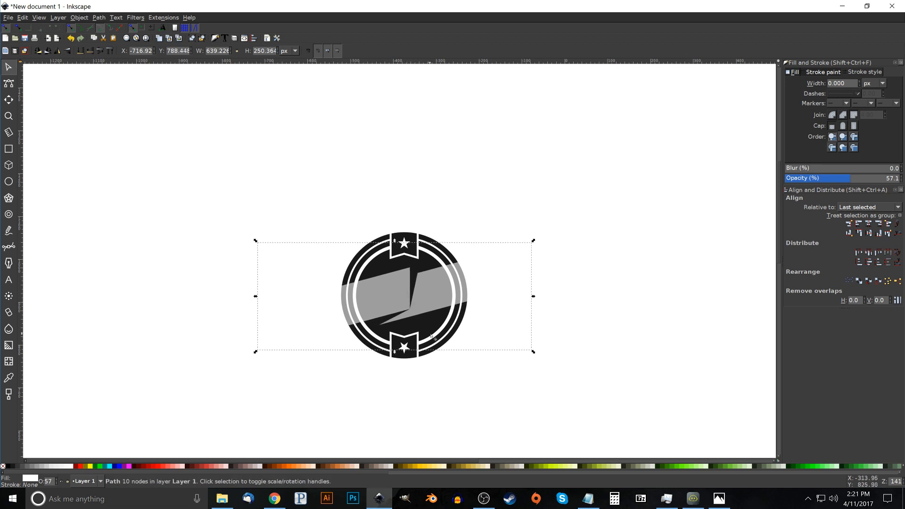
click(853, 178)
drag(859, 179, 901, 180)
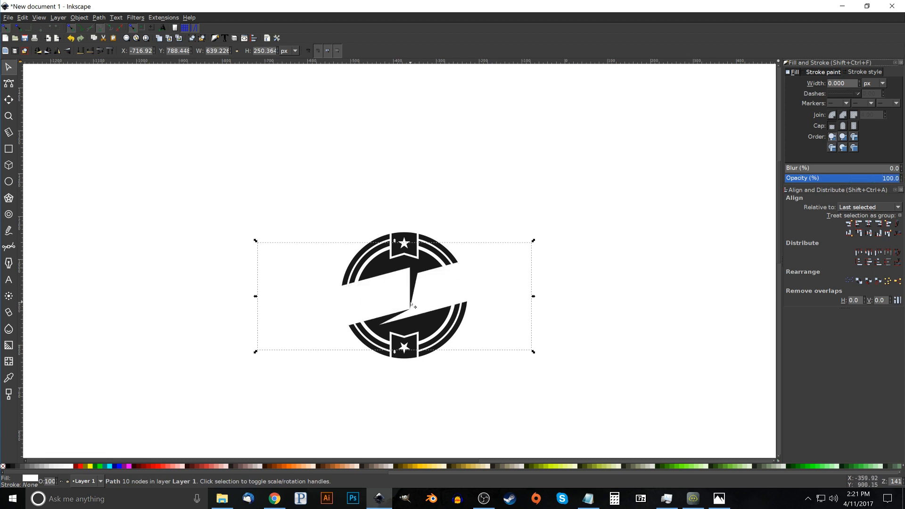
Check the reference image thumbnail.png in Photos, and duplicate the white band in place with a red fill in Inkscape
key(alt+Tab)
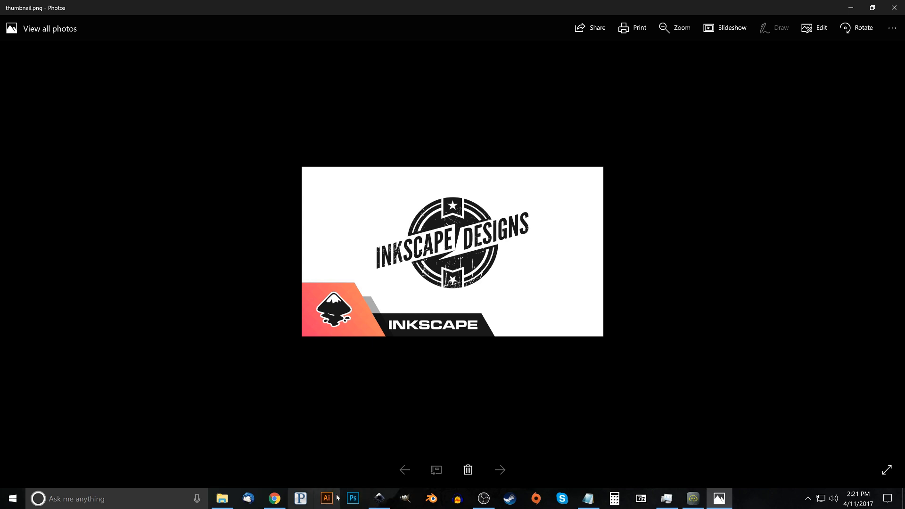
click(379, 498)
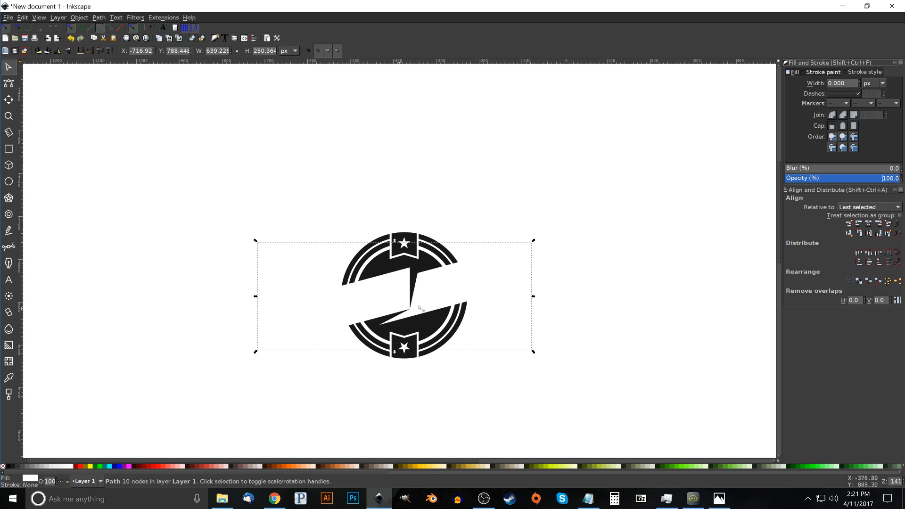
right_click(476, 282)
click(499, 334)
click(80, 466)
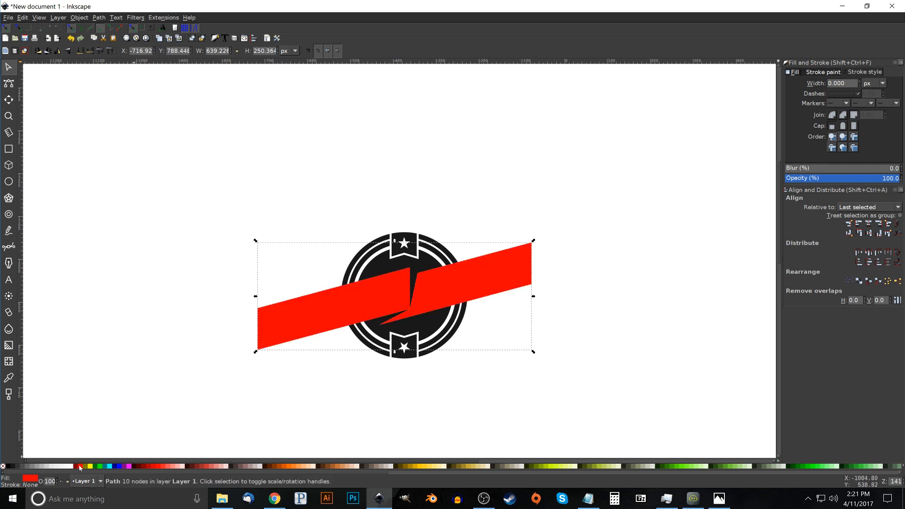
Give the duplicate band a red stroke 15 px wide and set its opacity to 52.6%
key(shift)
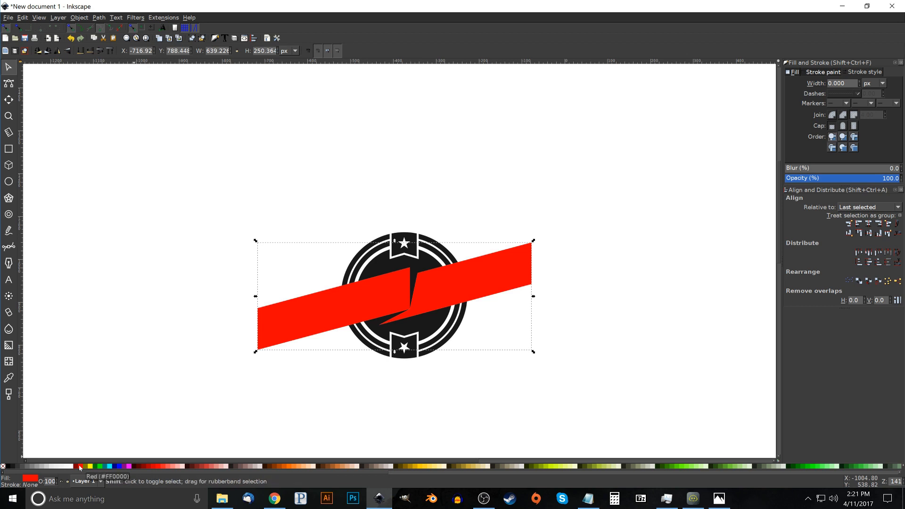
shift+click(79, 466)
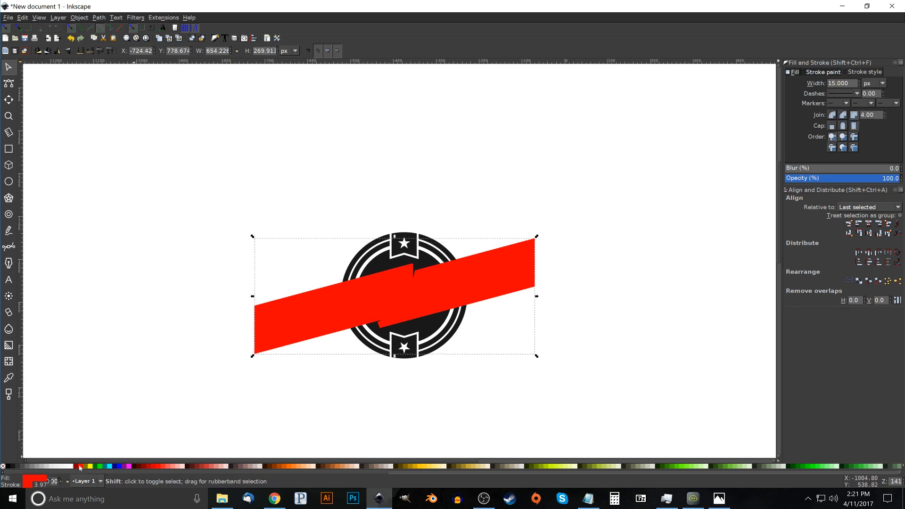
drag(854, 178, 844, 179)
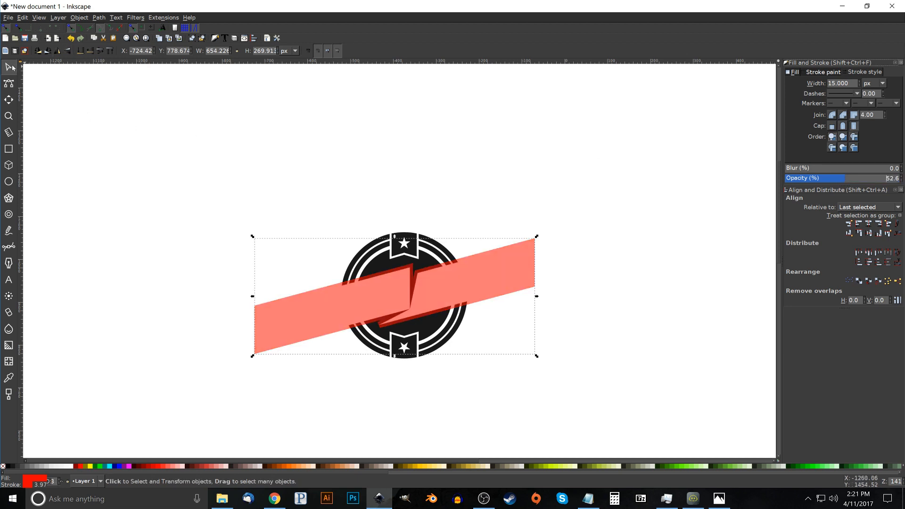
Lower the red band one step beneath the white band, and convert its stroke to a path
click(91, 56)
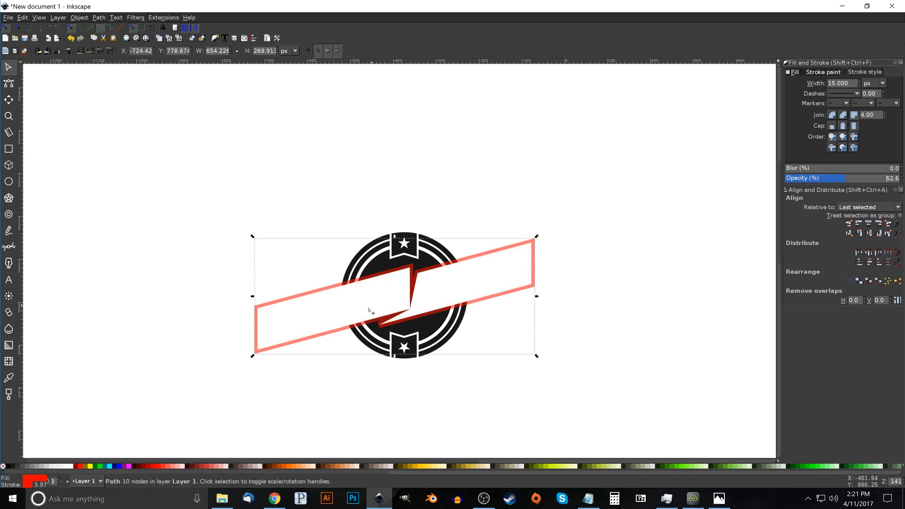
click(103, 17)
click(104, 17)
click(105, 37)
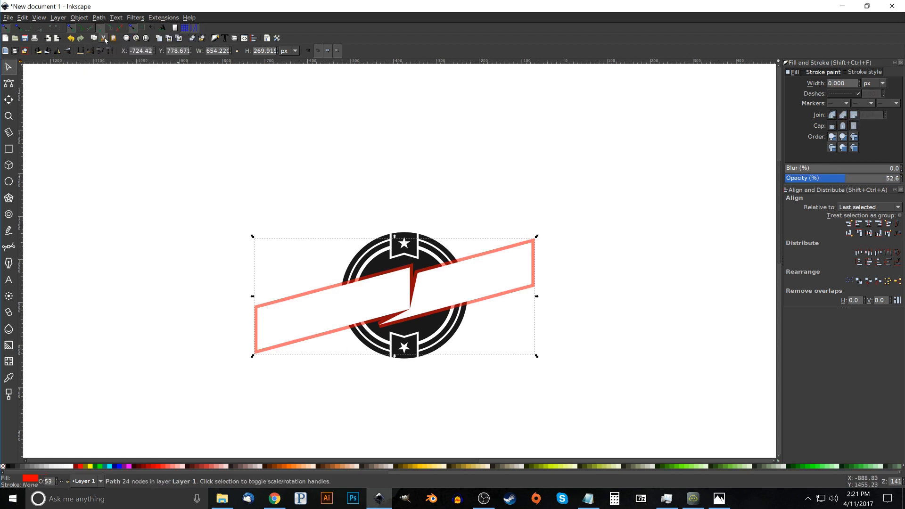
Break apart the stroke-converted red band and unite its pieces into one solid path
click(97, 19)
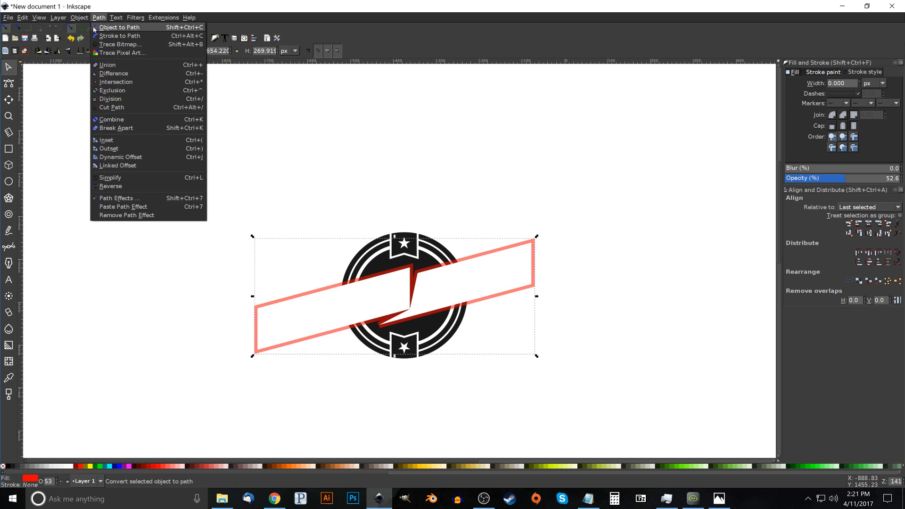
click(123, 127)
click(106, 19)
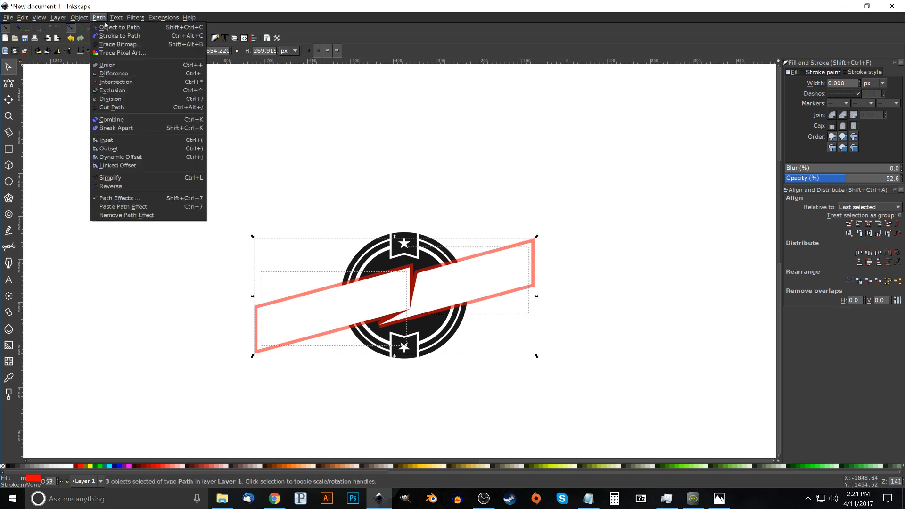
click(106, 68)
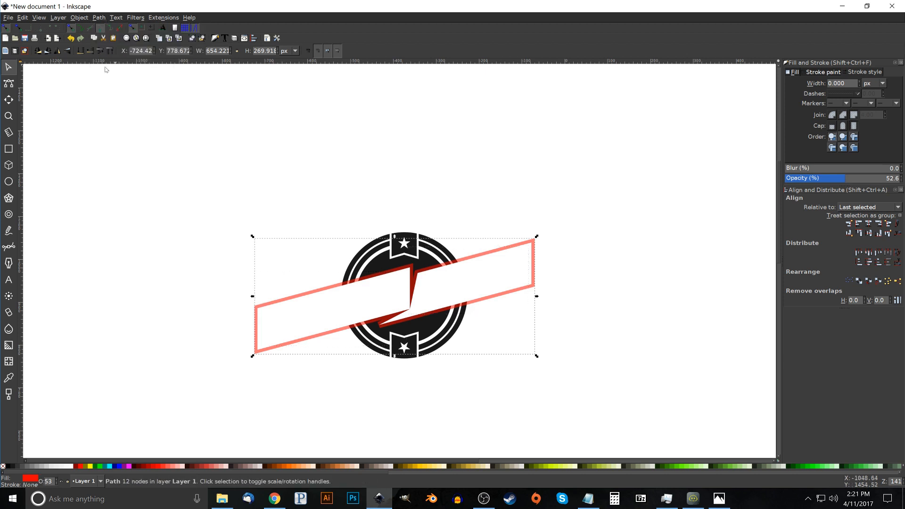
Copy the dark badge, then draw a translucent red circle on the empty canvas beside it and remove the circle's stroke
drag(567, 200, 533, 187)
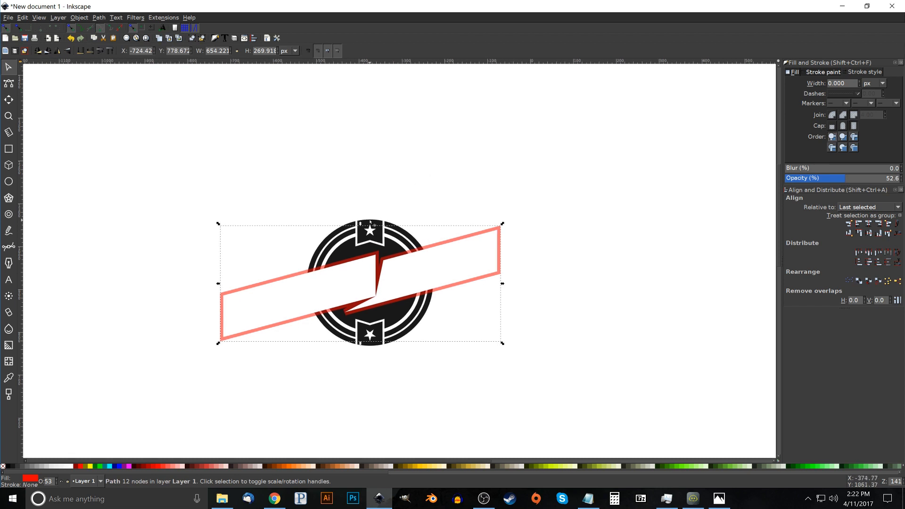
click(371, 221)
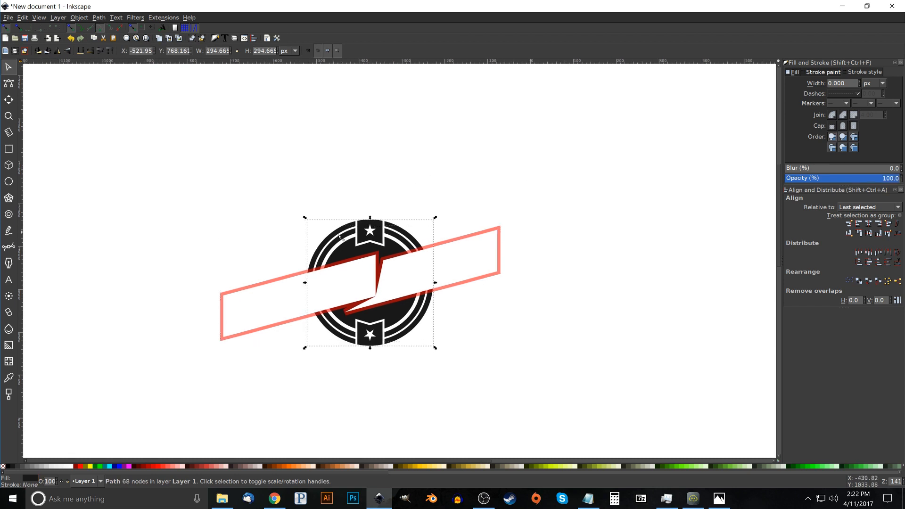
right_click(366, 229)
click(382, 267)
click(9, 182)
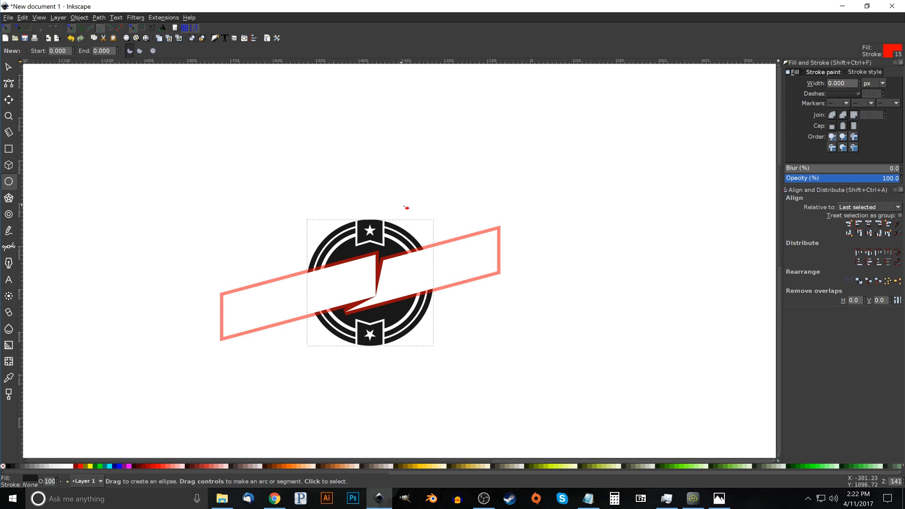
drag(624, 201, 706, 282)
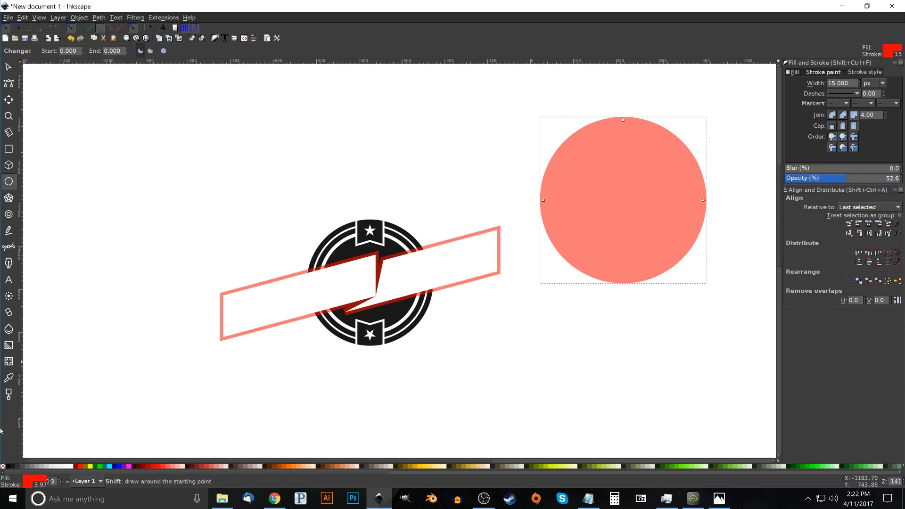
shift+click(2, 467)
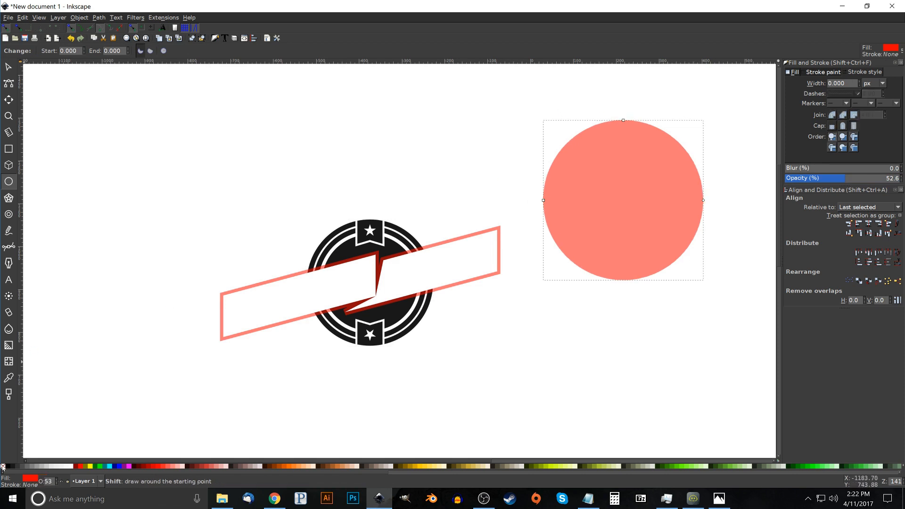
Paste the badge's size onto the red circle and center the circle on the badge both horizontally and vertically
click(22, 18)
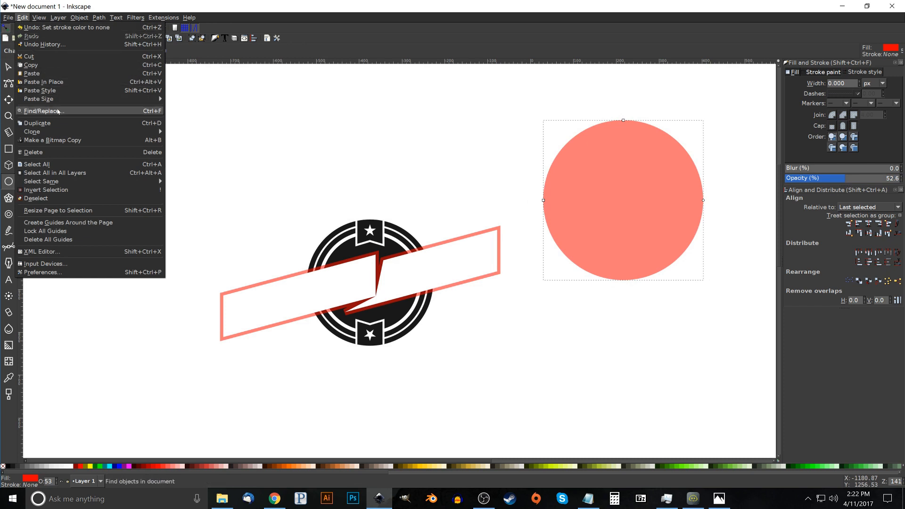
mouse_move(60, 100)
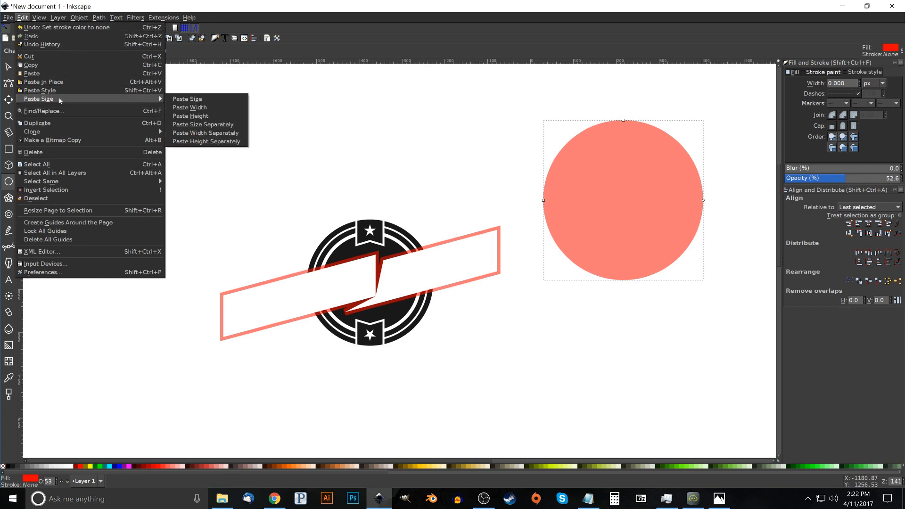
click(188, 99)
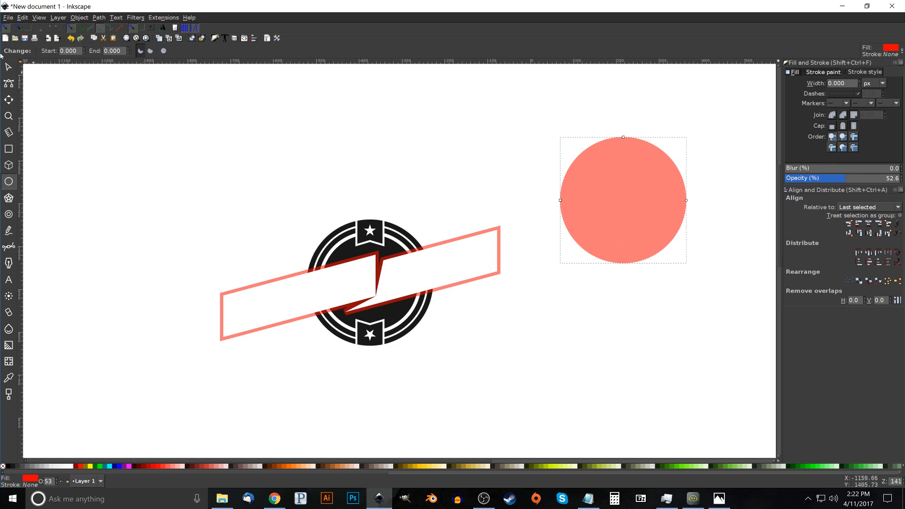
click(8, 66)
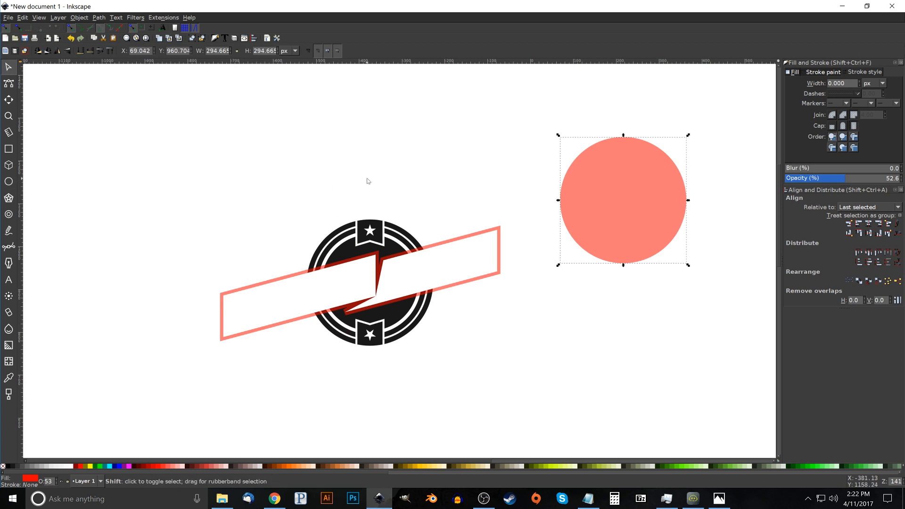
shift+click(365, 222)
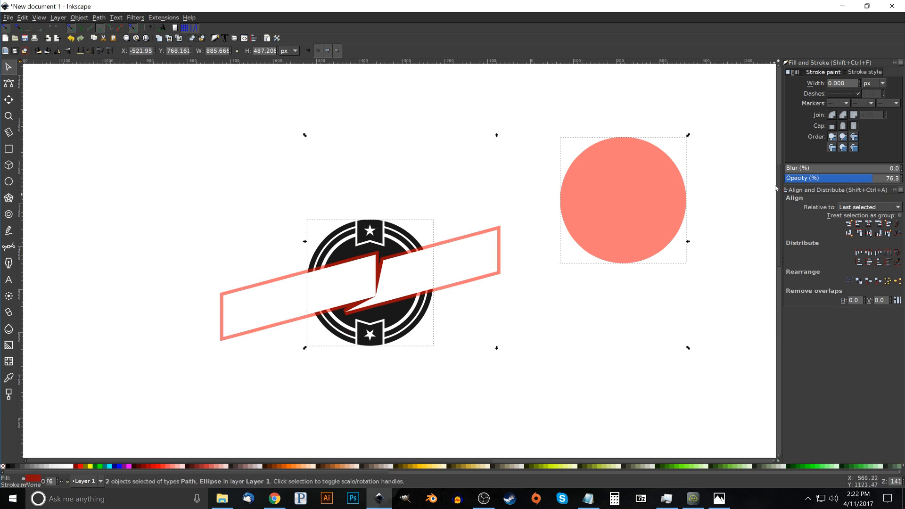
click(869, 224)
click(869, 233)
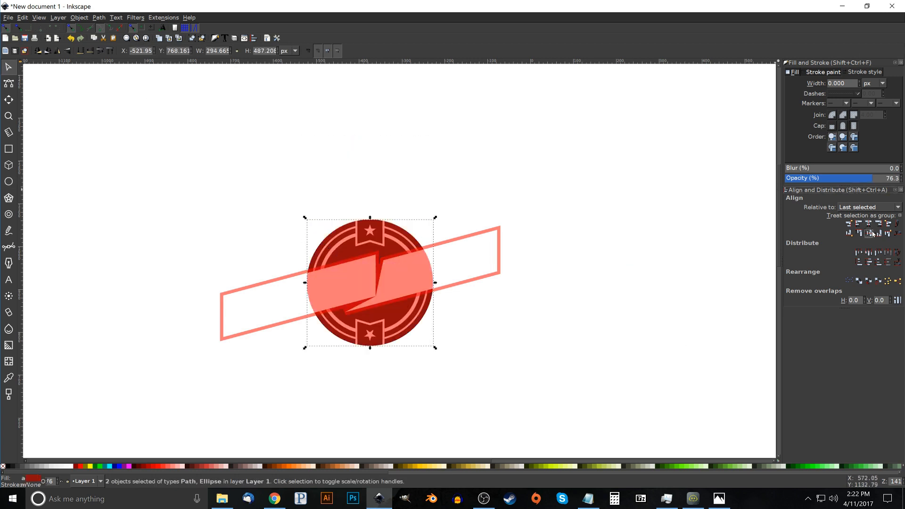
click(468, 148)
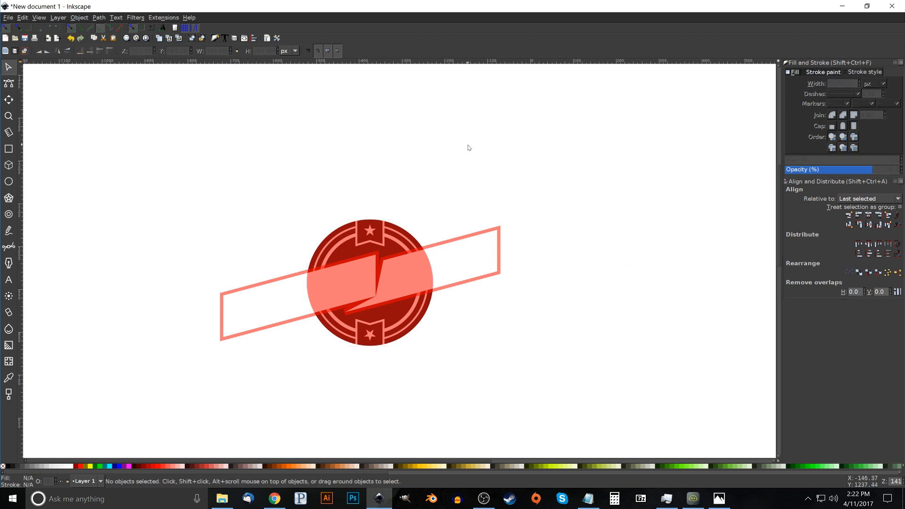
Trim the solid red band to the badge's outline with an Intersection of the band and the red circle
click(221, 341)
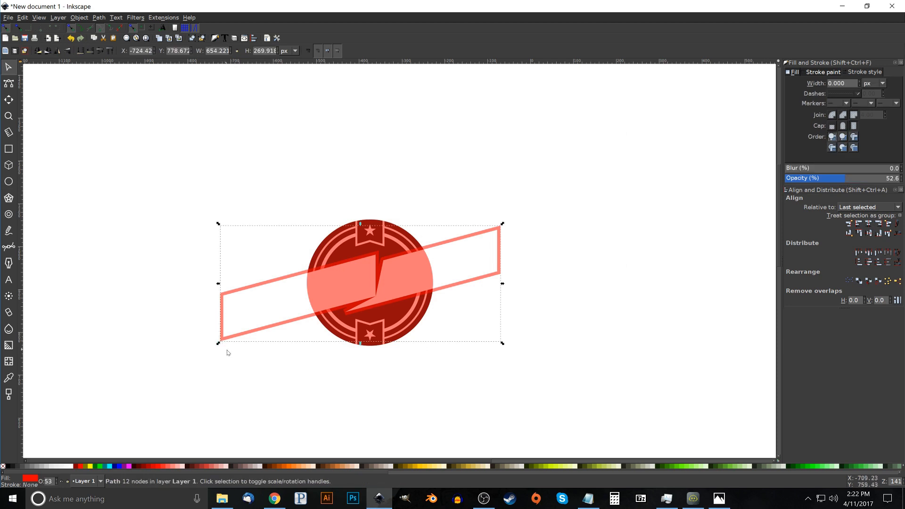
shift+click(356, 235)
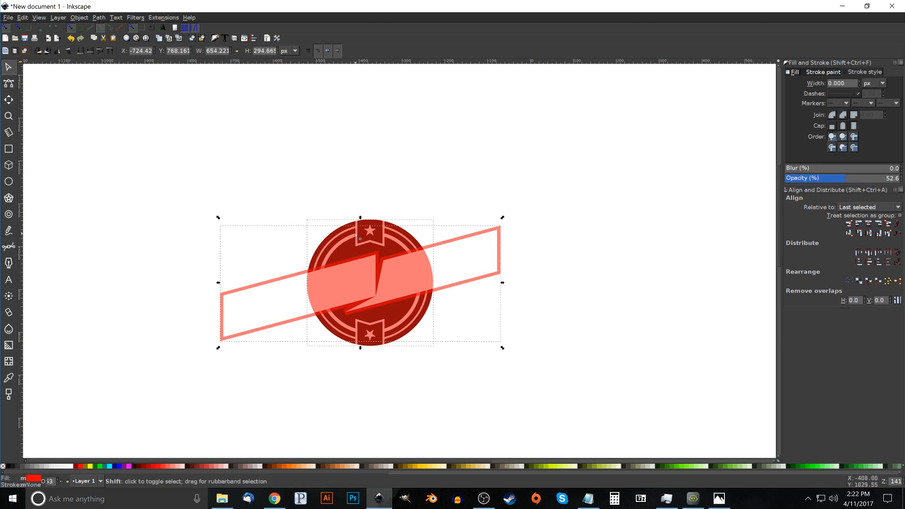
click(99, 18)
click(118, 82)
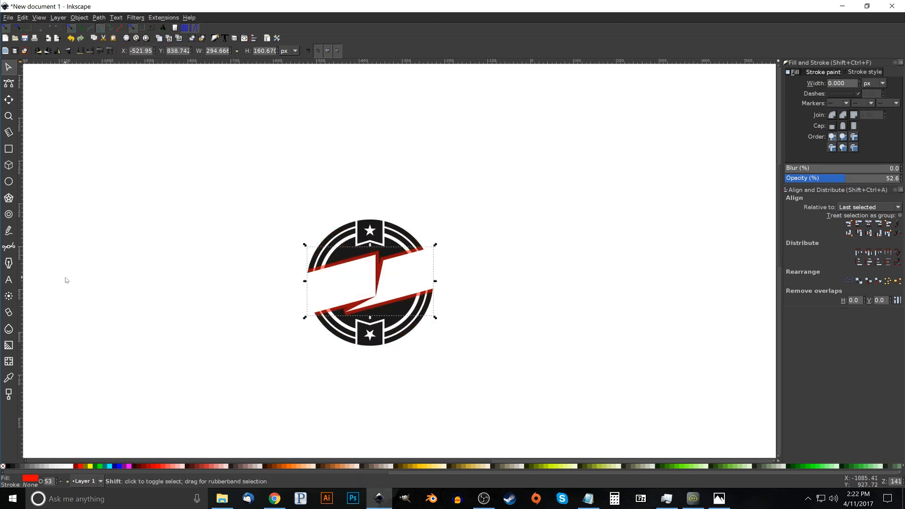
Cut the trimmed red band out of the dark badge with a Difference operation
shift+click(350, 223)
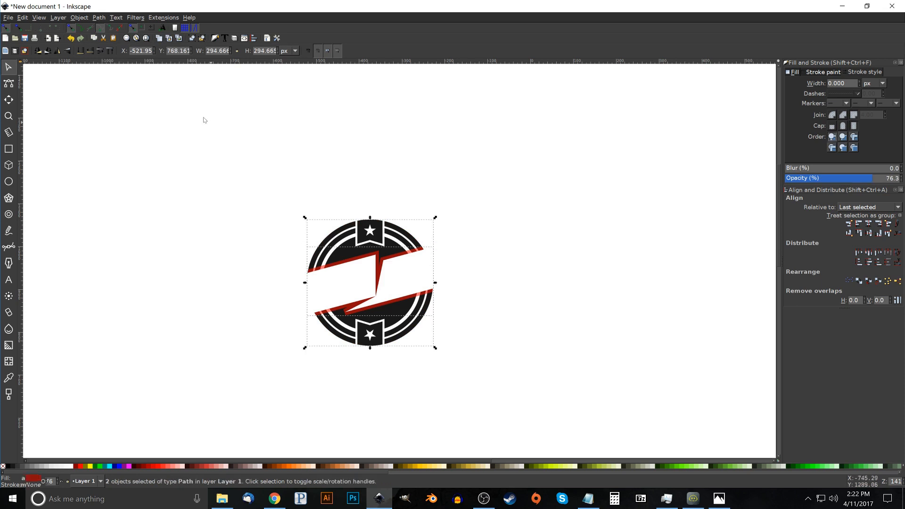
click(99, 18)
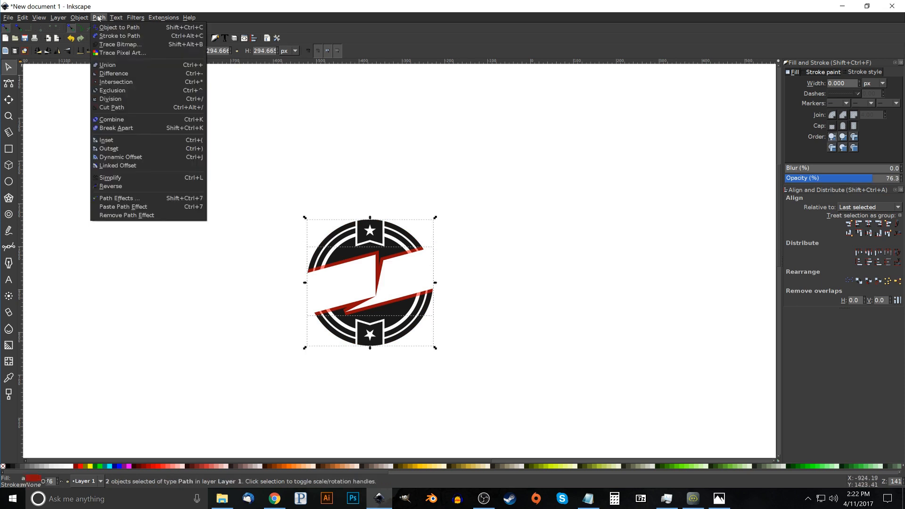
click(116, 69)
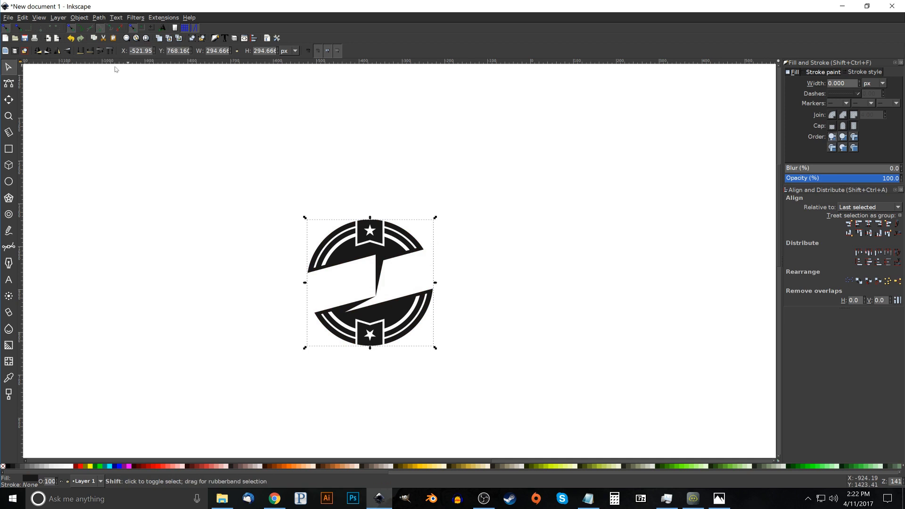
Subtract the white slanted band from the dark badge and move the resulting single path up the canvas
shift+click(363, 286)
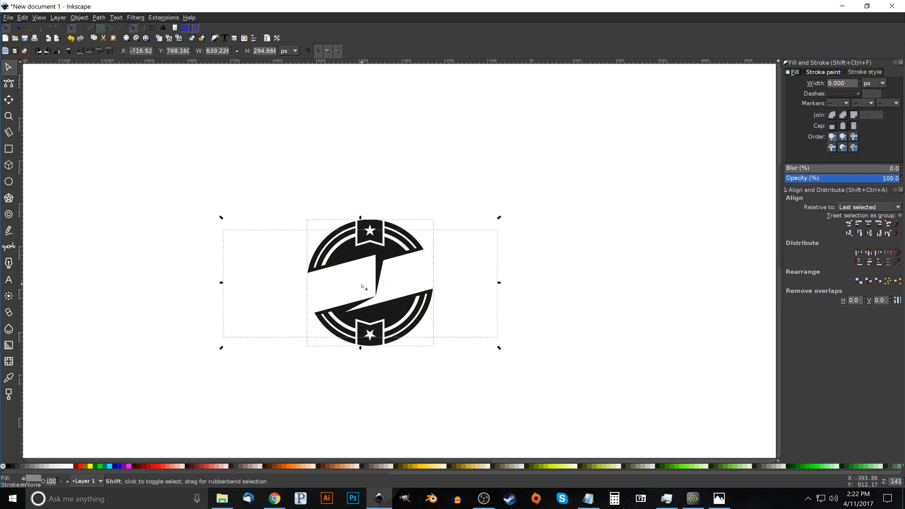
click(99, 18)
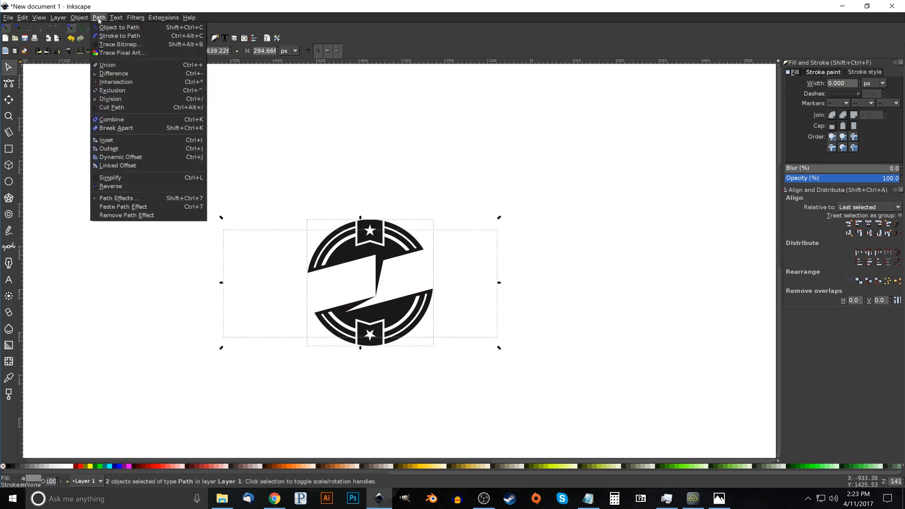
click(116, 74)
drag(350, 254, 337, 170)
mouse_move(397, 229)
mouse_down()
mouse_move(390, 214)
mouse_move(463, 226)
mouse_move(408, 230)
mouse_up()
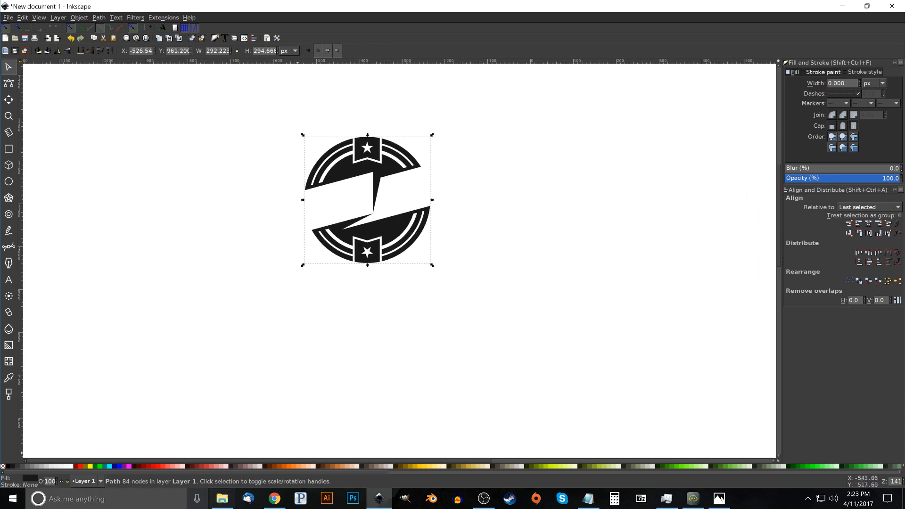
Try several fill colors on the badge, including orange, and return it to a 90% gray fill
click(165, 467)
click(211, 466)
click(279, 466)
click(301, 466)
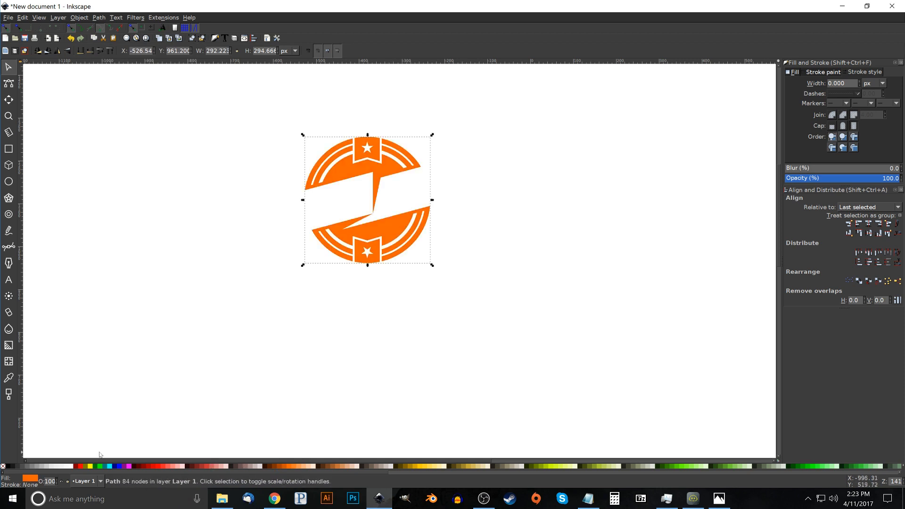
click(9, 467)
Move the badge to the left and add the text INKSCAPE beside it in ITC Avant Garde Gothic Pro, size 30
drag(402, 228, 218, 232)
click(444, 240)
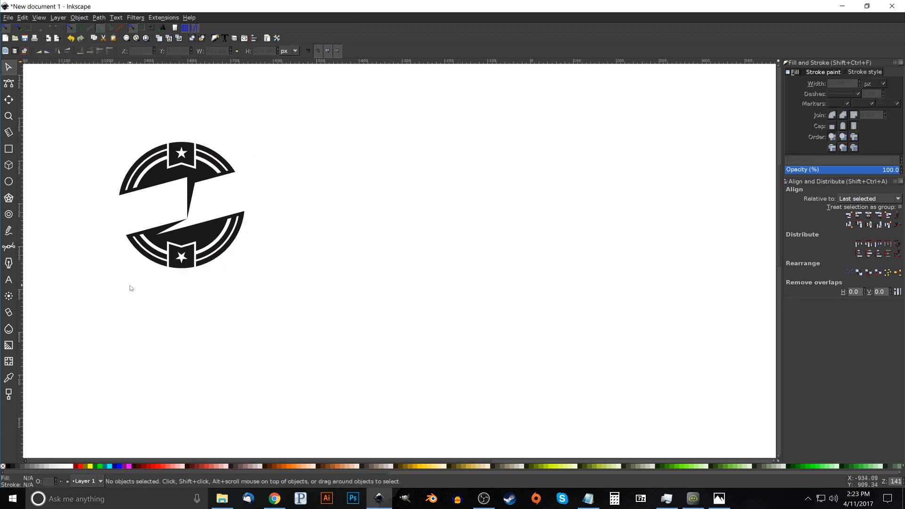
click(9, 280)
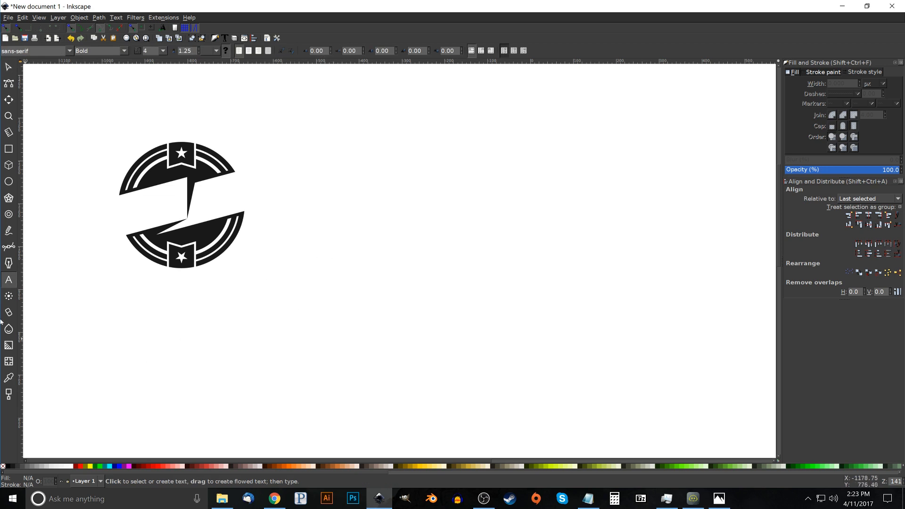
click(409, 238)
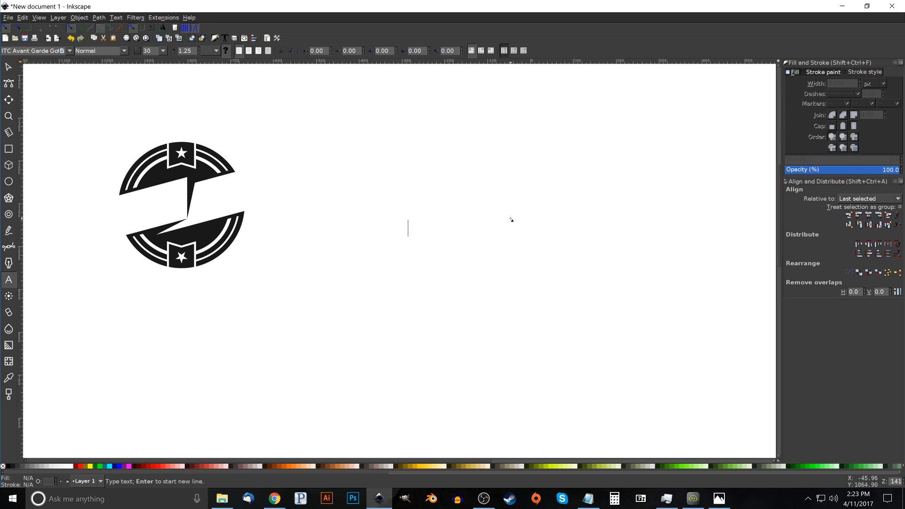
text(INKSCAPE)
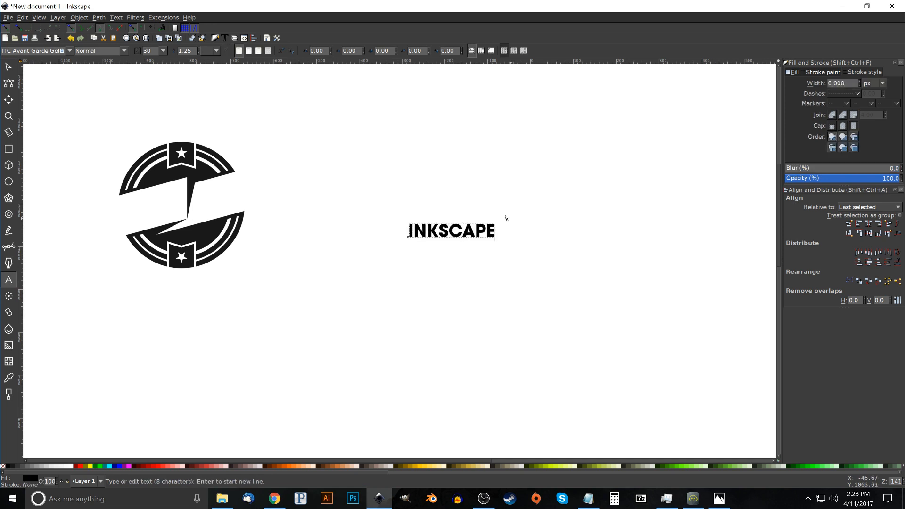
Add a separate text object reading DESIGNS below INKSCAPE in the same font and size
click(420, 291)
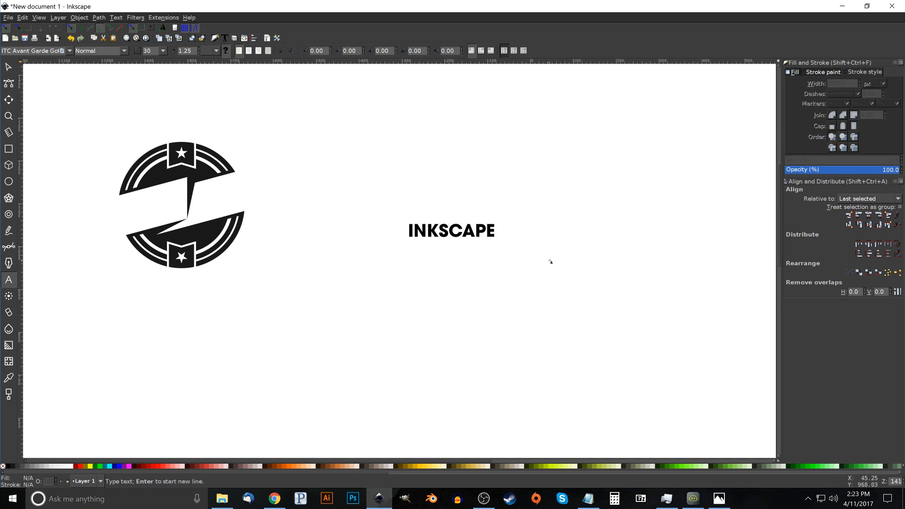
text(DESIGHNS)
key(BackSpace)
key(BackSpace)
key(BackSpace)
text(NS)
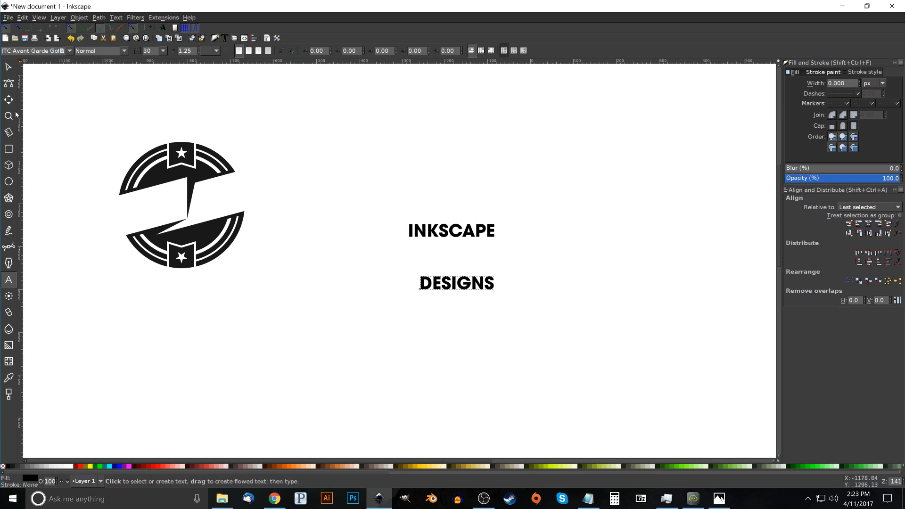
Select both the INKSCAPE and DESIGNS texts and move them together close to the badge
click(10, 71)
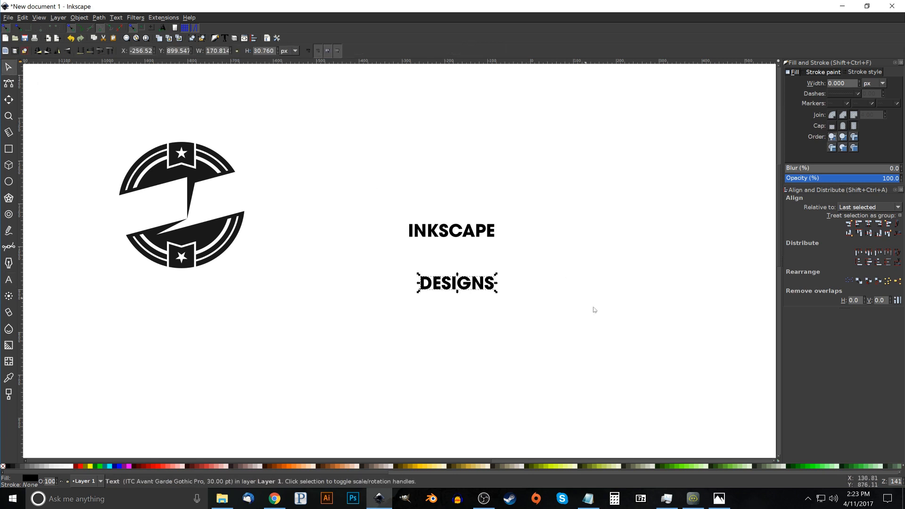
drag(652, 370, 319, 167)
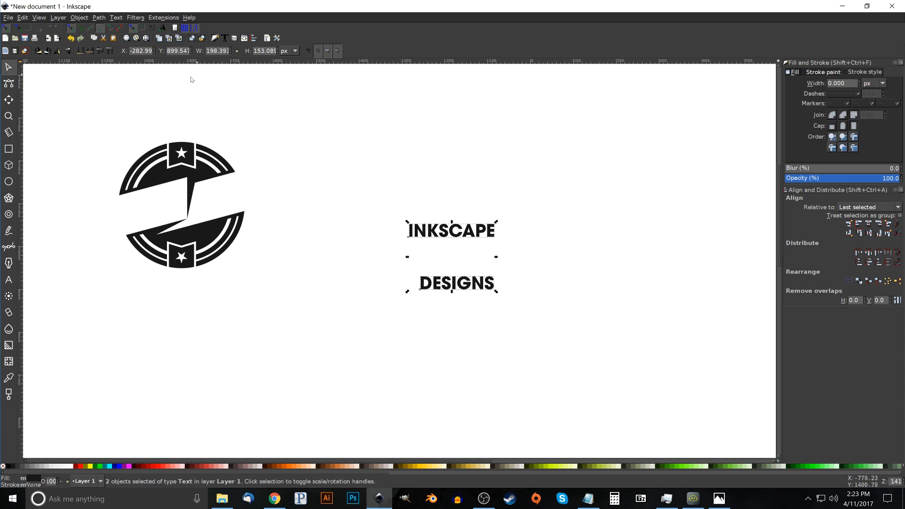
drag(463, 236, 333, 178)
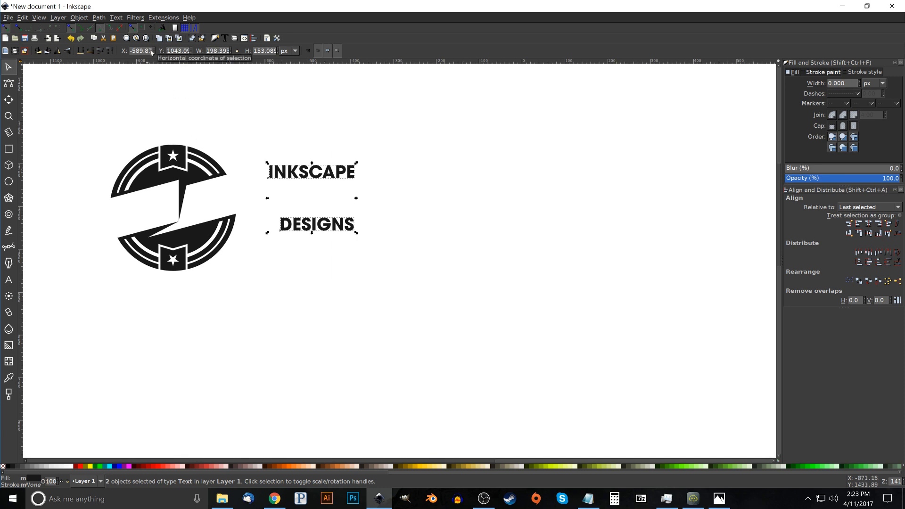
Change the font of both the INKSCAPE and DESIGNS texts to League Gothic, Condensed Regular
click(225, 38)
click(720, 94)
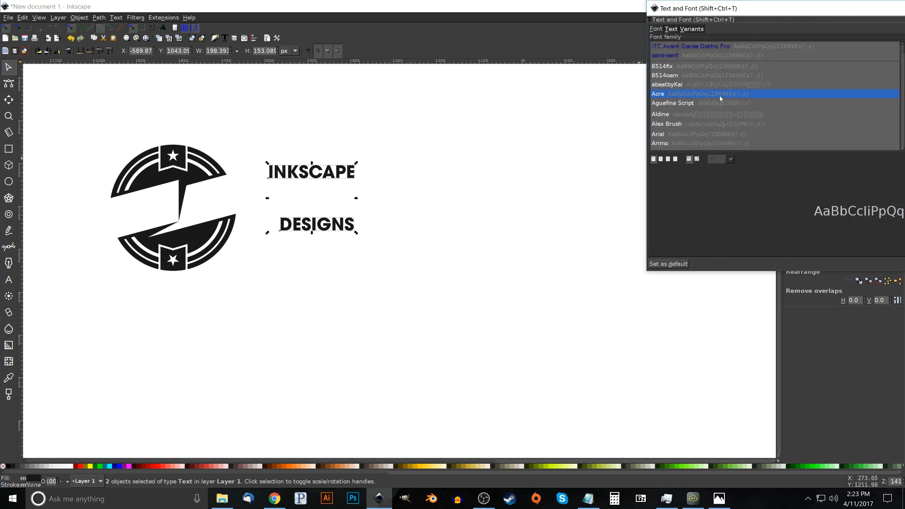
click(707, 85)
text(LEAG)
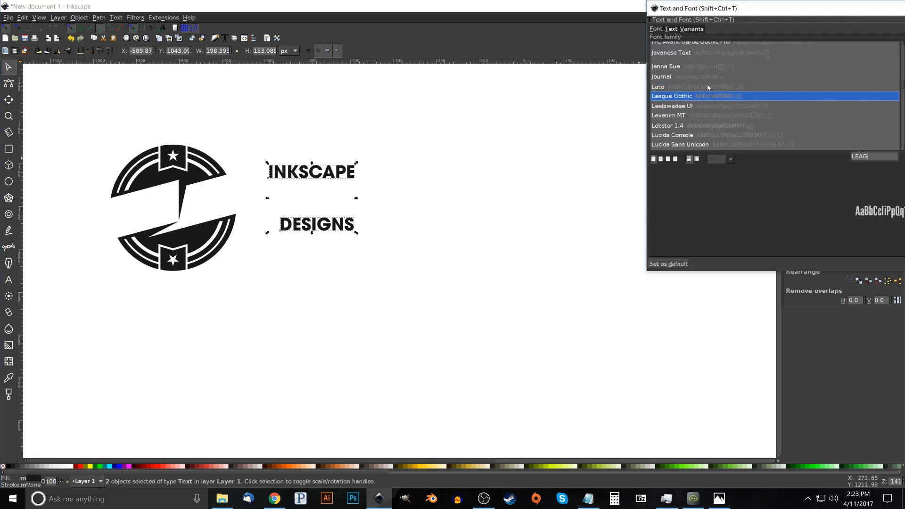
drag(790, 11, 429, 57)
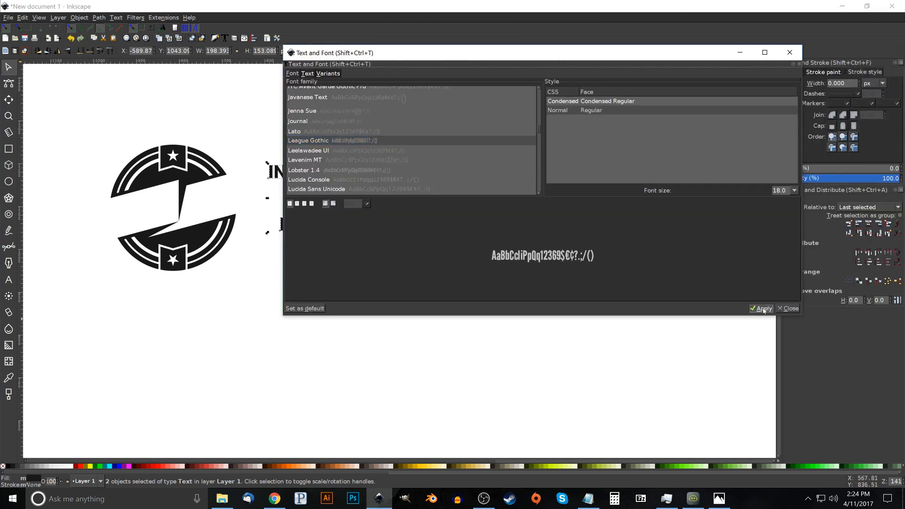
click(764, 309)
click(790, 52)
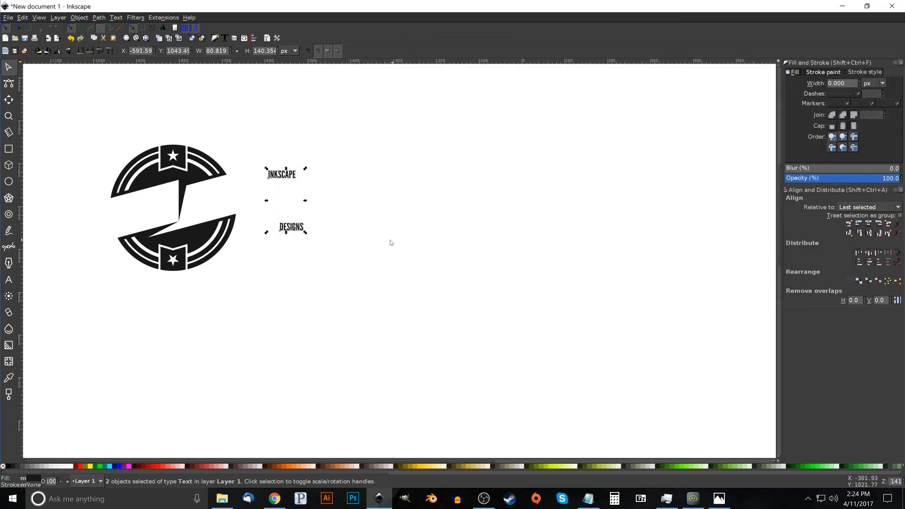
Enlarge the two texts to about 69 px high and place DESIGNS just below INKSCAPE, beside the badge
scroll(434, 237, left, 3)
drag(406, 218, 448, 237)
drag(397, 144, 255, 245)
drag(307, 316, 316, 321)
drag(259, 216, 462, 174)
click(522, 381)
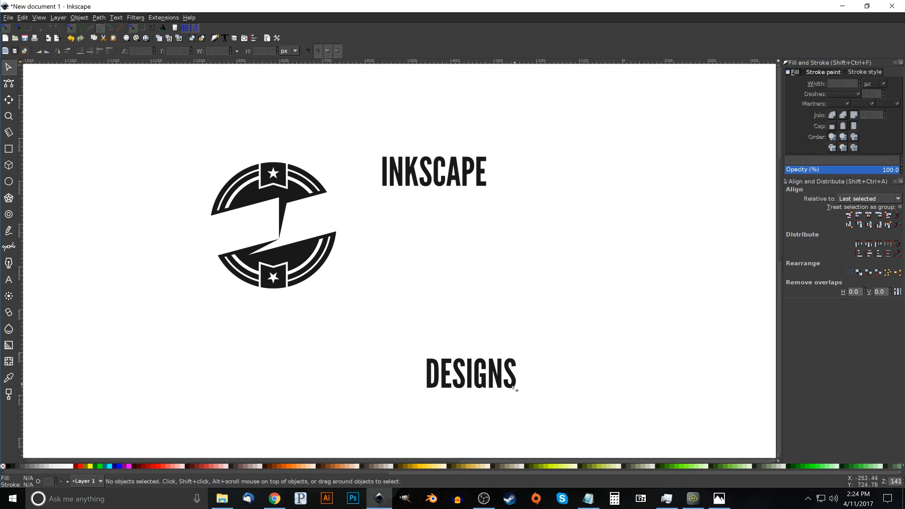
drag(493, 378, 484, 220)
Skew the INKSCAPE text vertically to match the band's slant and place it in the left half of the badge's band
click(464, 180)
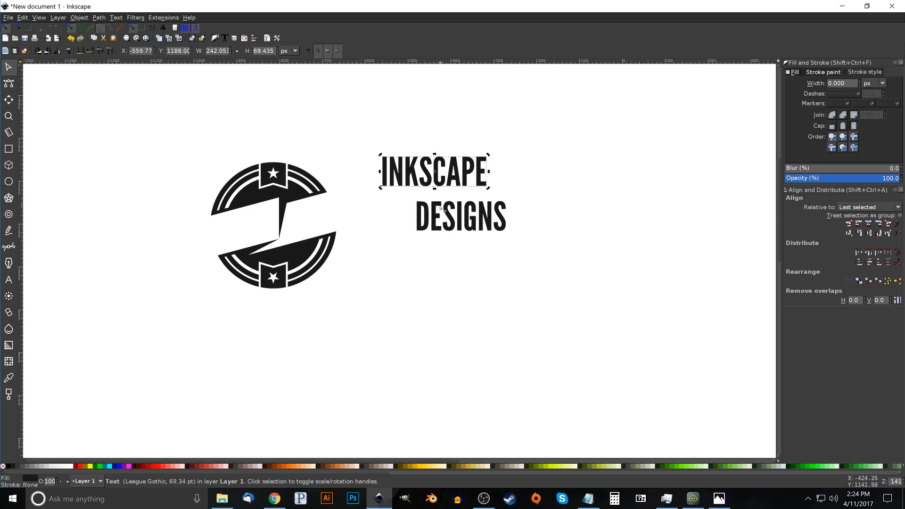
key(ctrl)
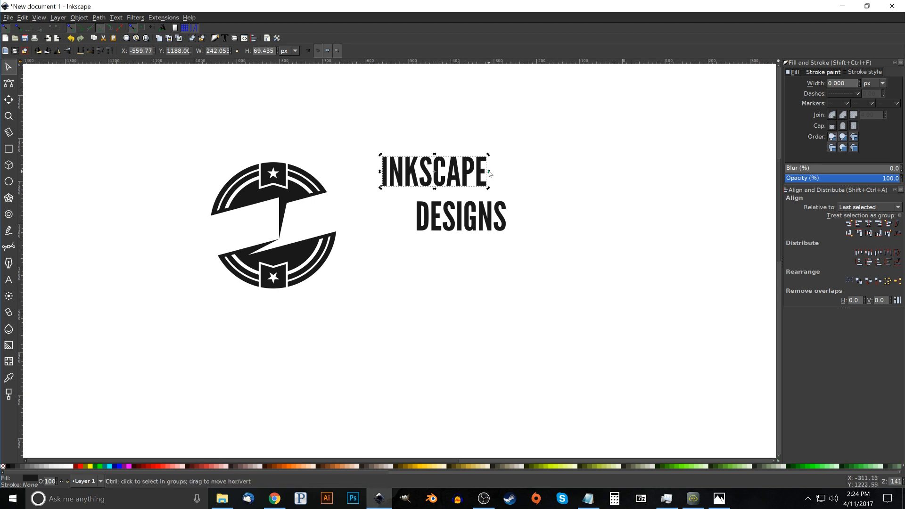
drag(490, 173, 489, 160)
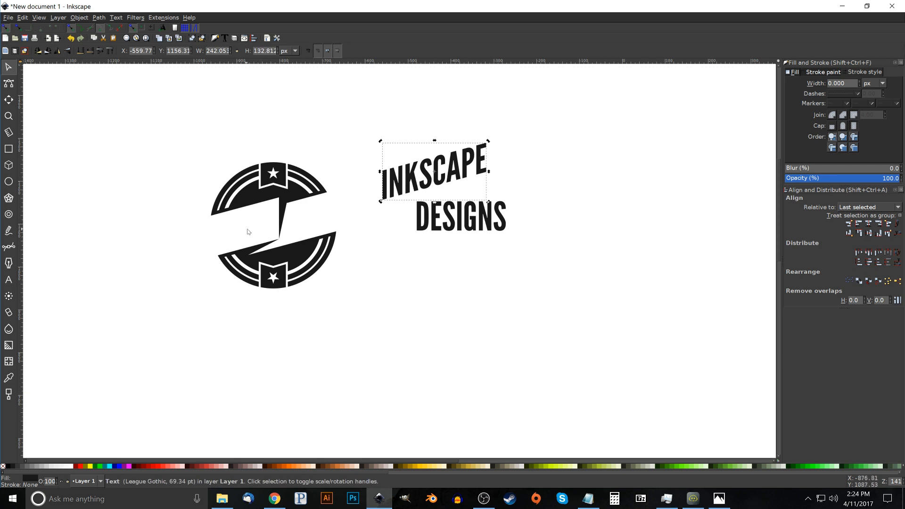
drag(479, 162, 265, 225)
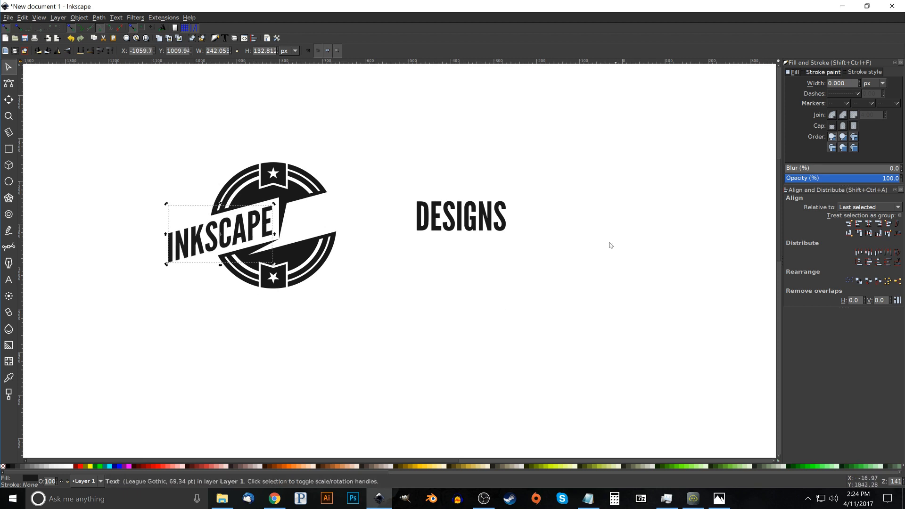
Skew the DESIGNS text vertically to the same slant and place it in the right half of the badge's band
click(479, 228)
click(503, 236)
click(503, 224)
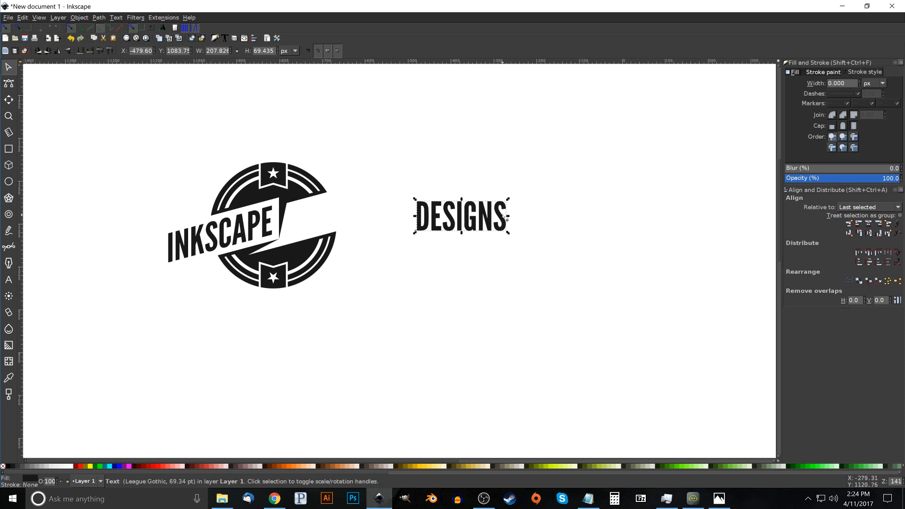
key(ctrl)
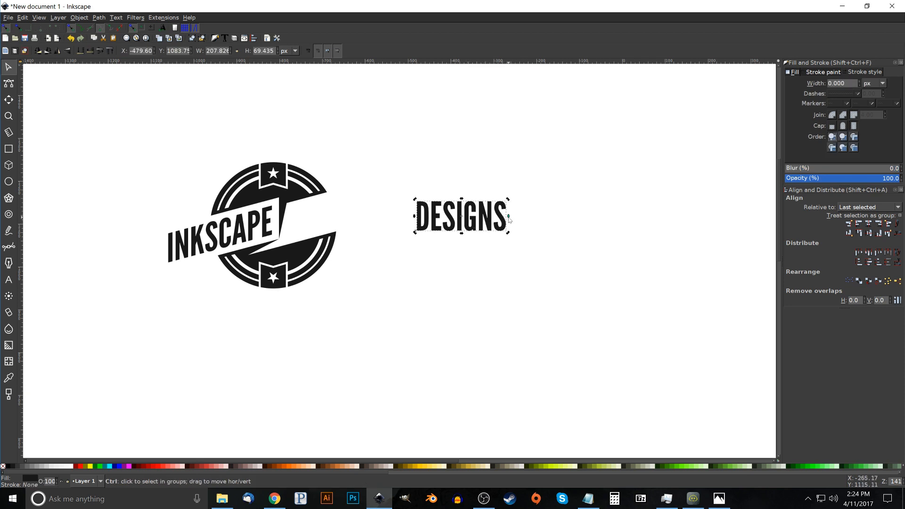
drag(508, 218, 364, 214)
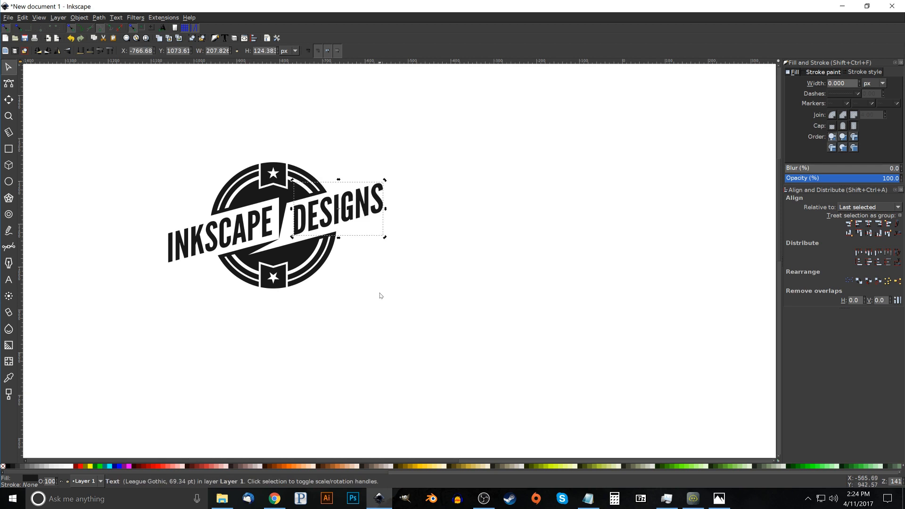
Group the badge with both texts and move the group toward the middle of the canvas
click(398, 334)
drag(542, 351, 51, 77)
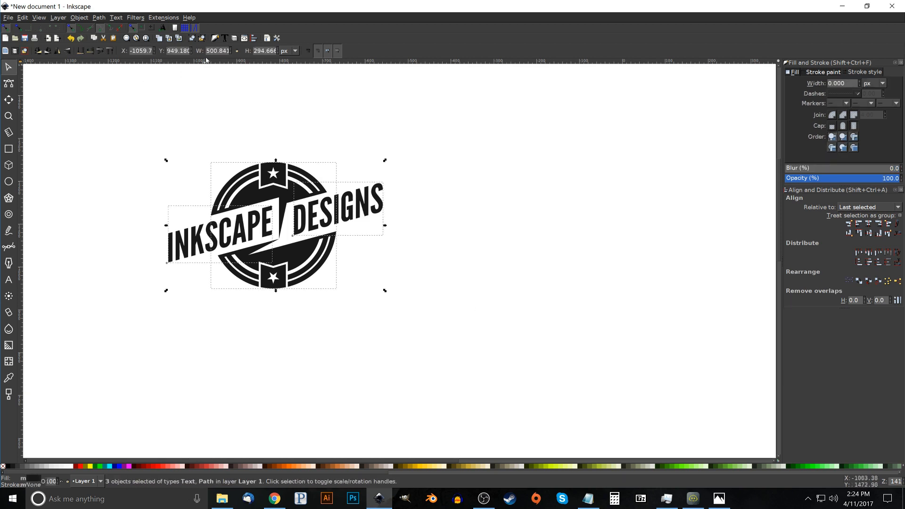
click(192, 37)
drag(298, 212, 408, 211)
click(510, 358)
drag(393, 267, 396, 277)
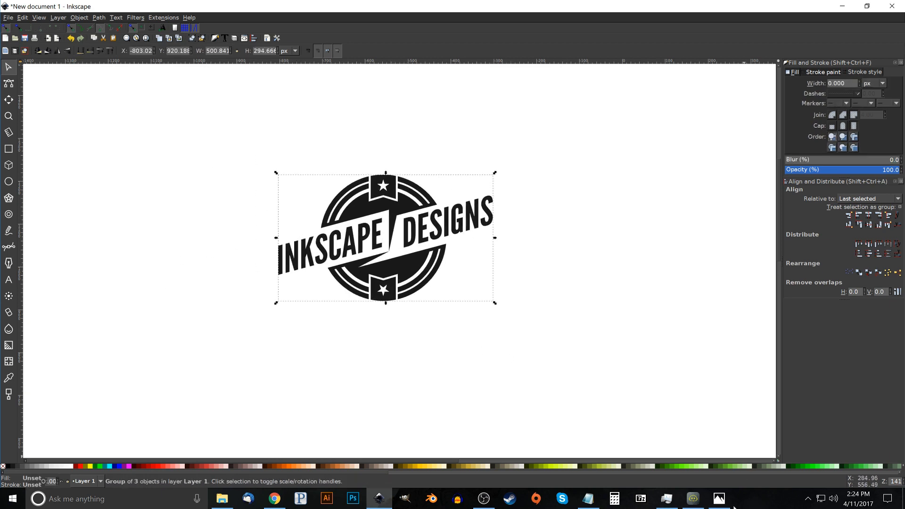
Check the reference picture thumbnail.png in Photos, return to Inkscape, and move the logo group slightly to the left
click(719, 499)
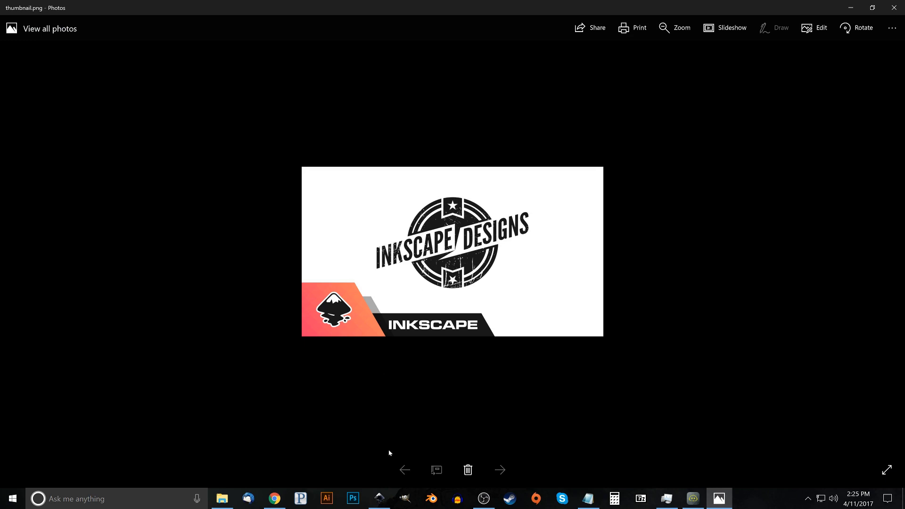
click(380, 506)
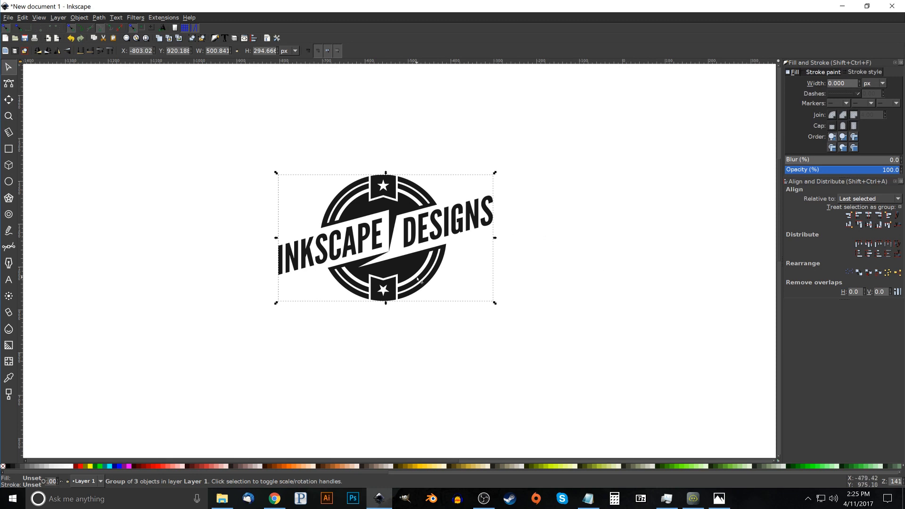
drag(411, 263, 384, 263)
Import the Scratch PNG texture as an embedded image, with DPI from file and rendering mode None (auto)
click(10, 18)
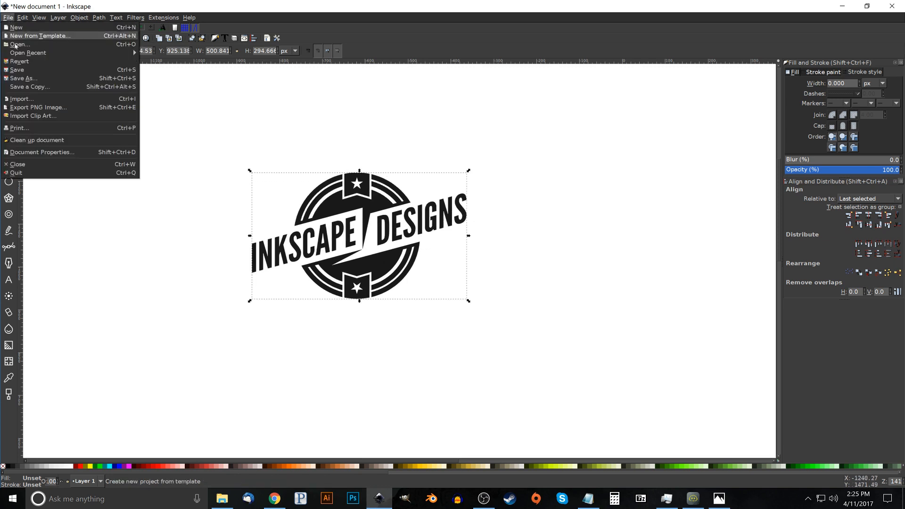
click(69, 95)
scroll(512, 234, down, 3)
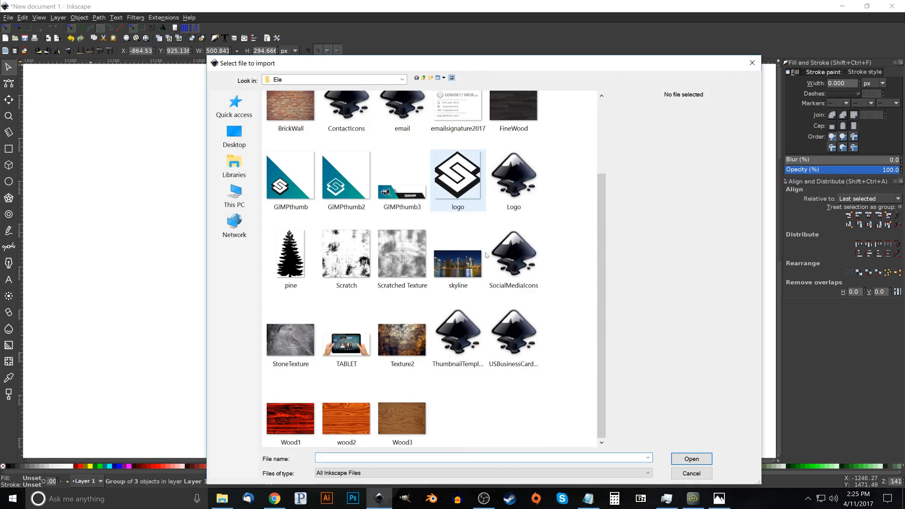
double_click(351, 257)
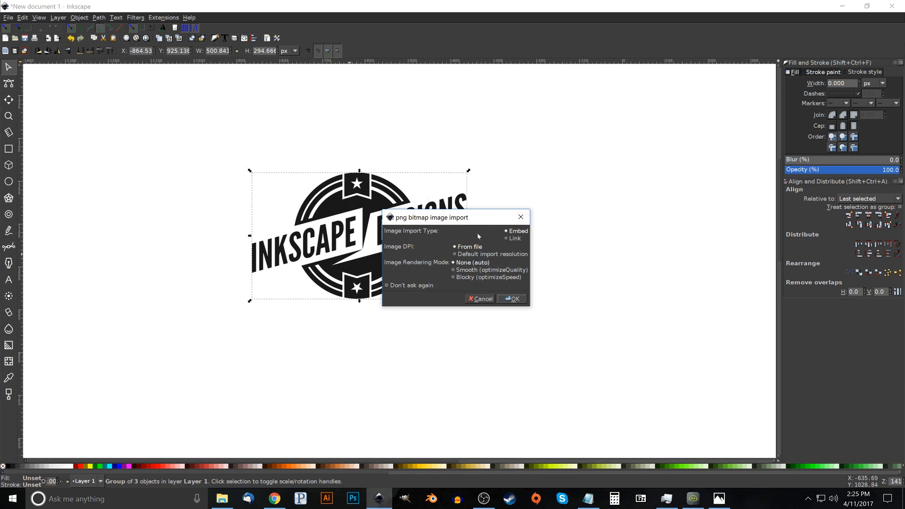
click(519, 300)
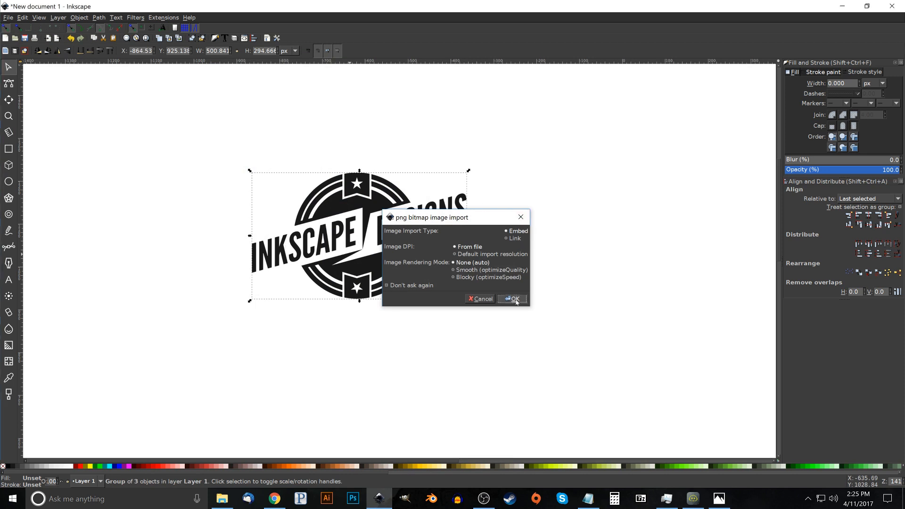
Lower the scratch texture's opacity to about 52.6%, scale it down to about 670 px square, and position it over the logo
drag(615, 309, 436, 213)
drag(367, 269, 426, 241)
click(844, 170)
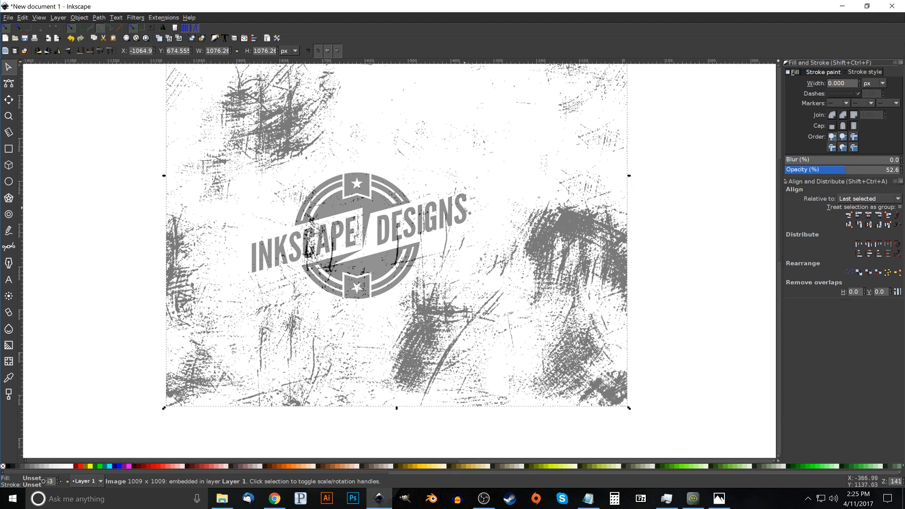
drag(468, 206, 515, 185)
drag(626, 155, 535, 213)
mouse_move(488, 261)
mouse_down()
mouse_move(497, 256)
mouse_move(494, 265)
mouse_up()
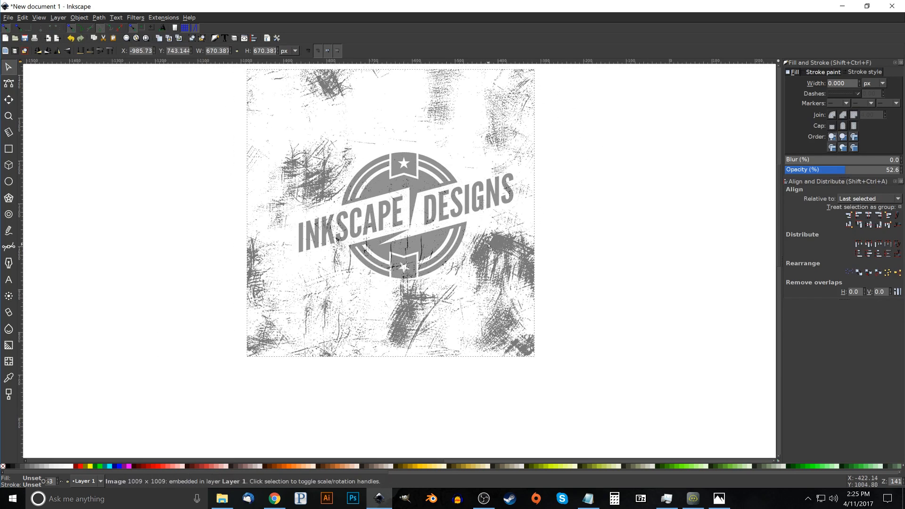
Set the texture's opacity to about 53.7% and reposition it so the scratches fall across the logo's lower half
drag(854, 170, 902, 170)
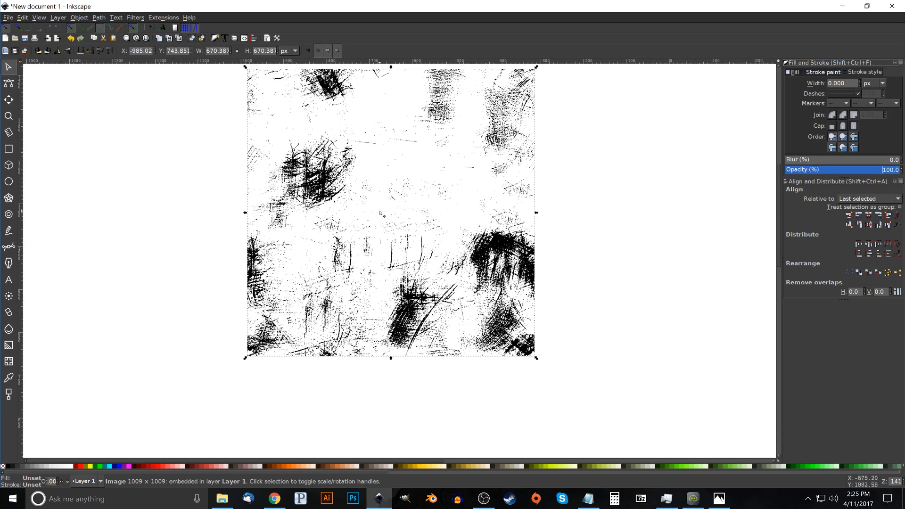
click(846, 169)
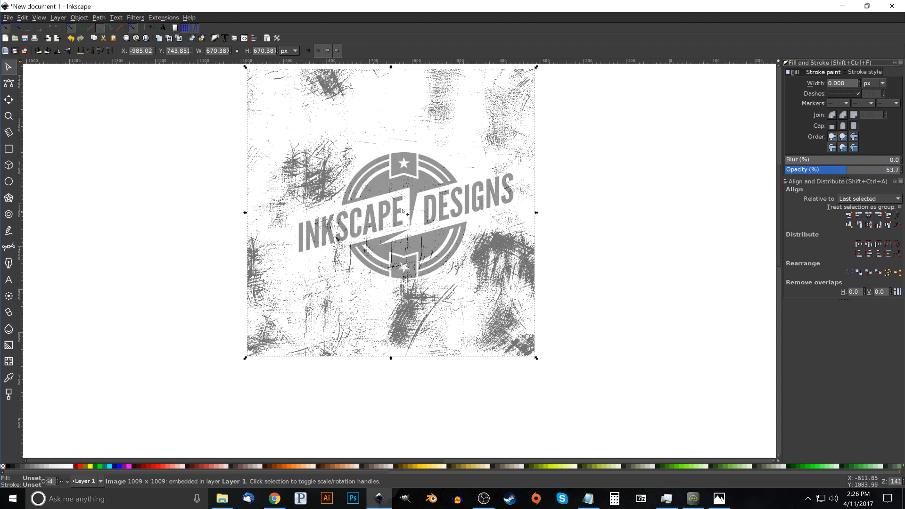
drag(346, 154, 218, 189)
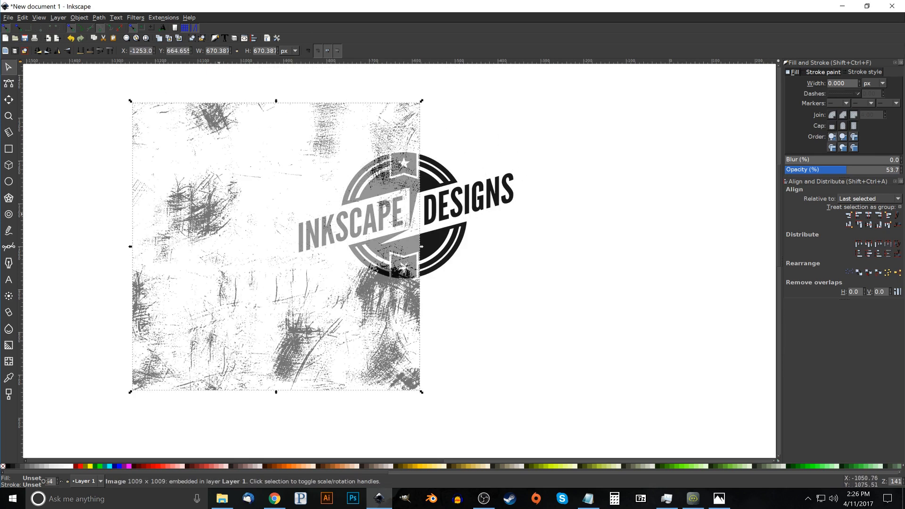
drag(206, 225, 318, 188)
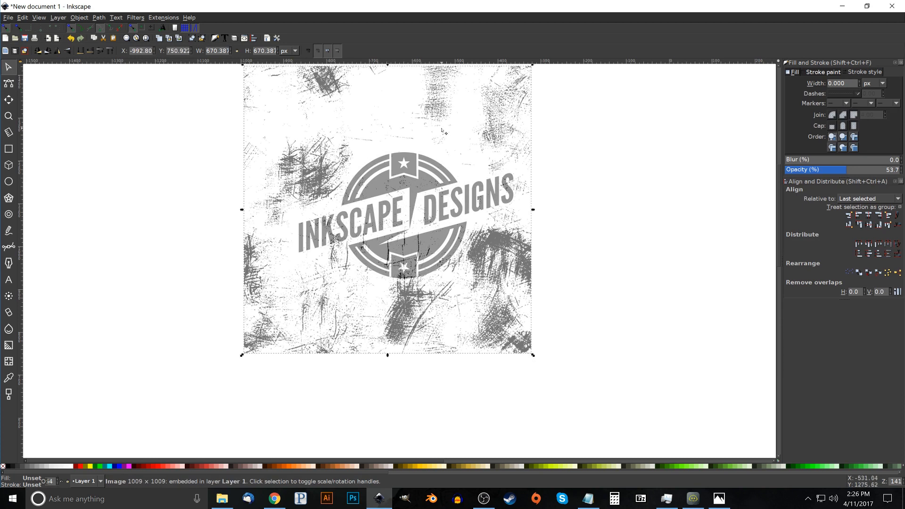
drag(441, 142, 439, 144)
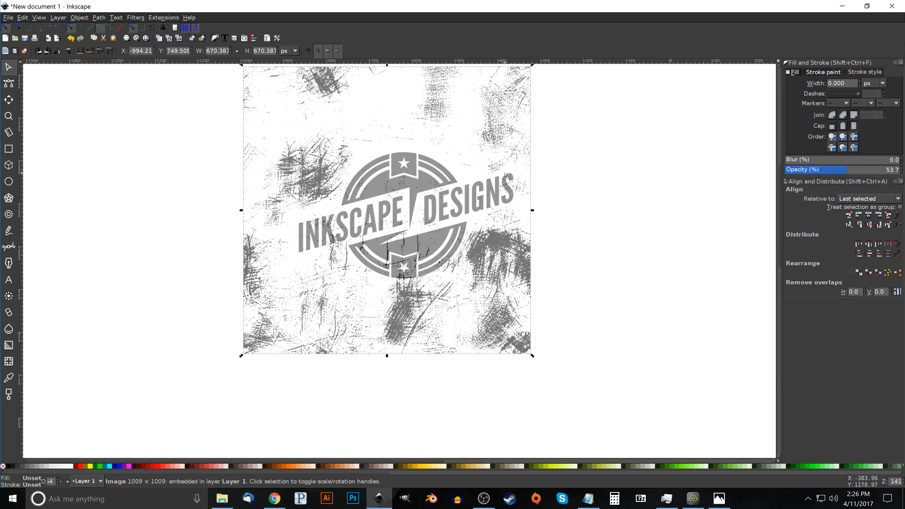
Select the texture together with the logo group, set the opacity to 100%, and apply the texture as a mask
scroll(471, 282, up, 2)
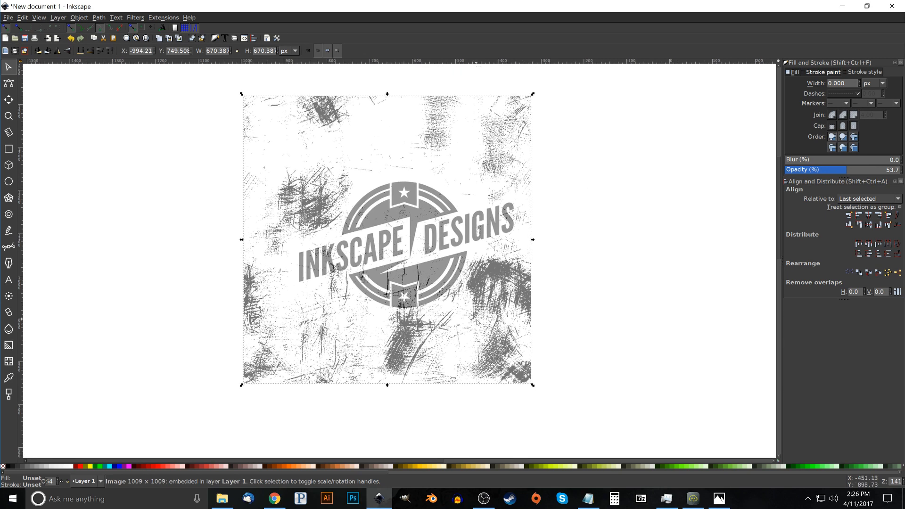
drag(640, 425, 174, 305)
drag(422, 354, 430, 98)
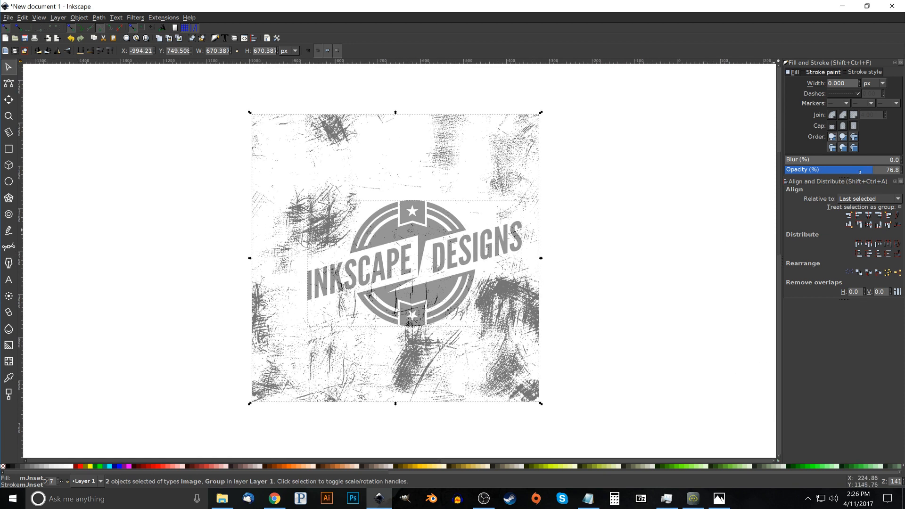
drag(877, 170, 902, 170)
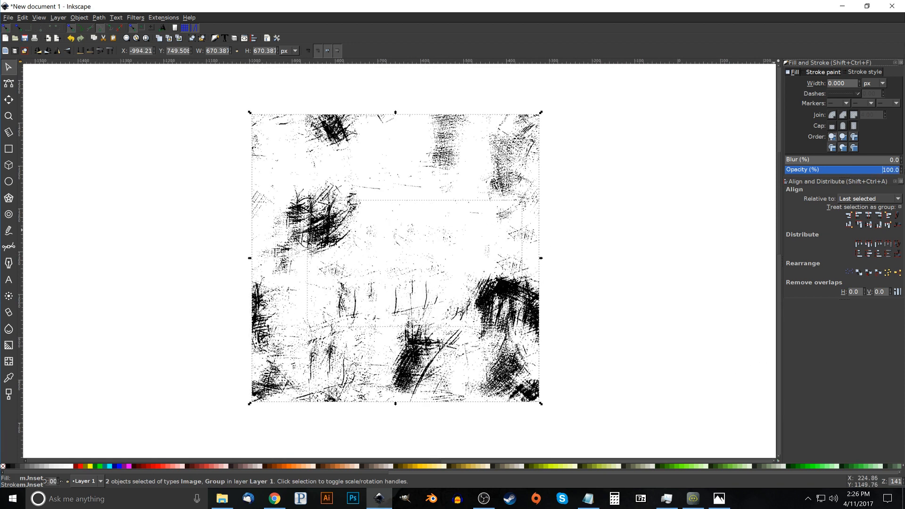
click(79, 17)
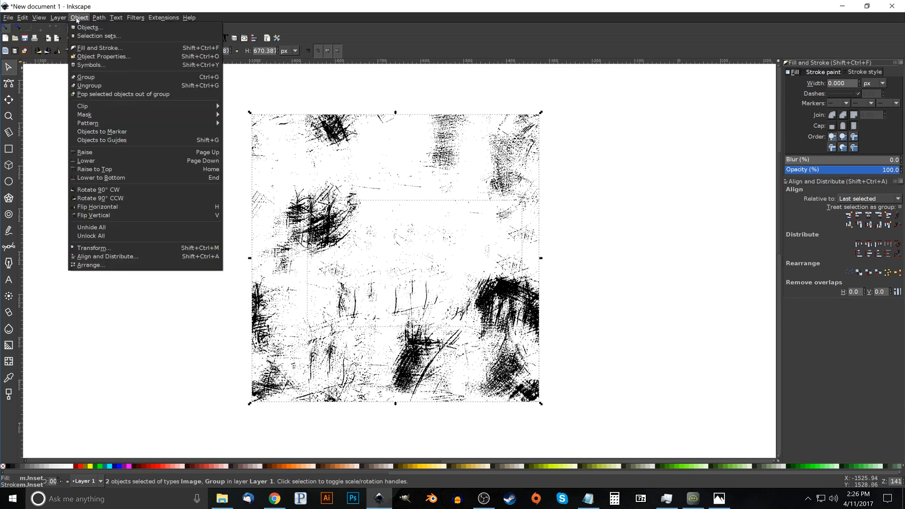
mouse_move(120, 116)
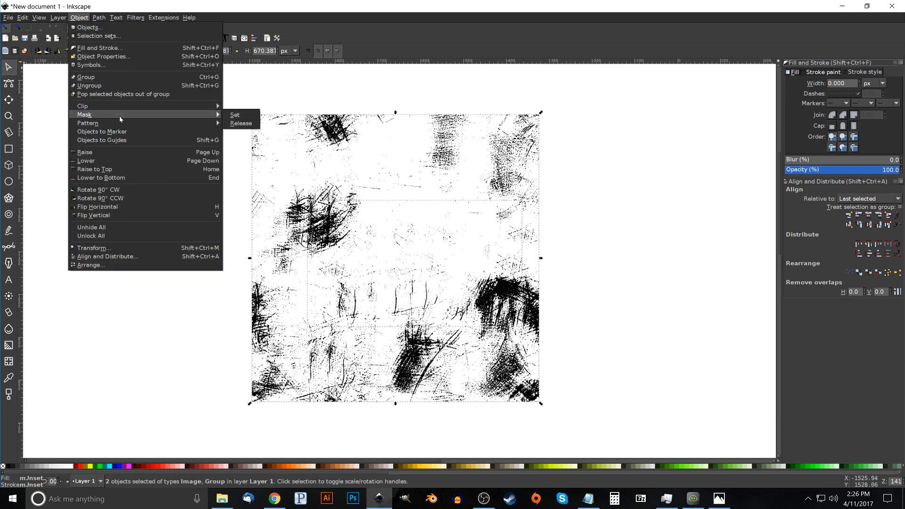
click(235, 115)
click(573, 211)
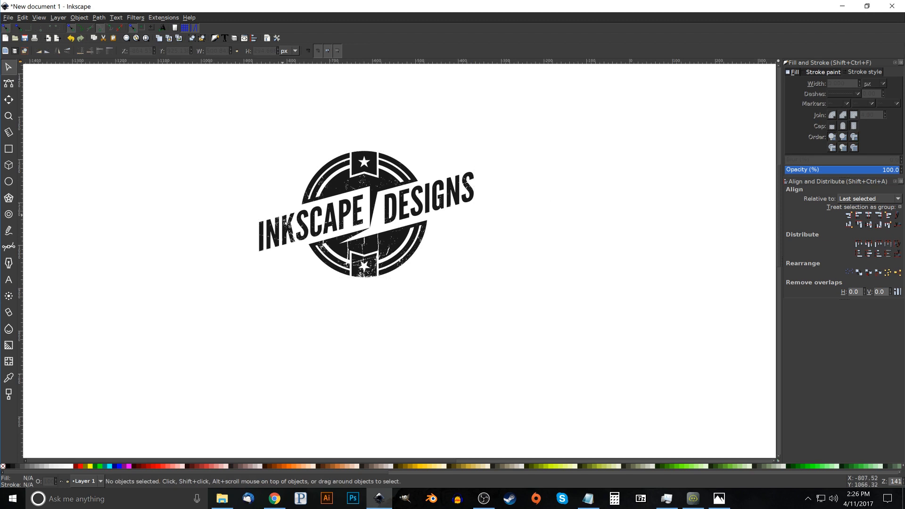
Try blue, dark maroon and orange fills on the masked logo group, and return its fill to near-black
click(311, 201)
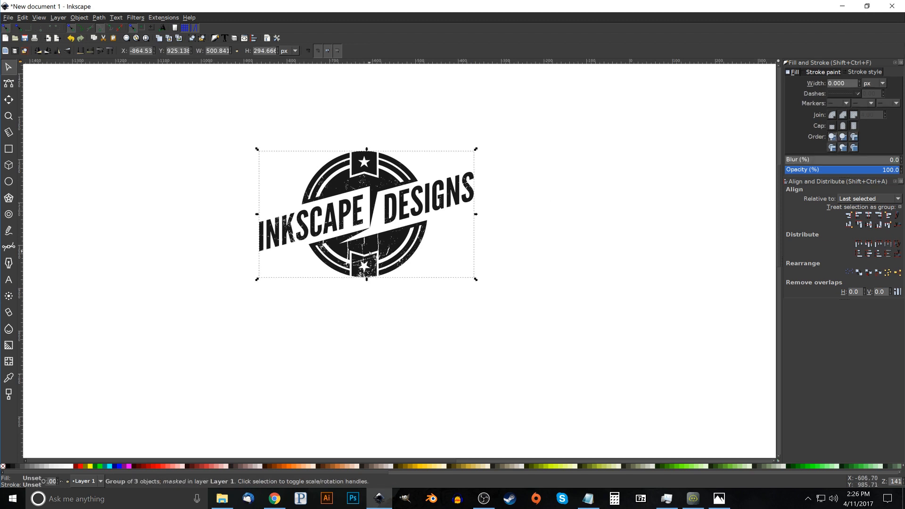
click(116, 466)
click(262, 466)
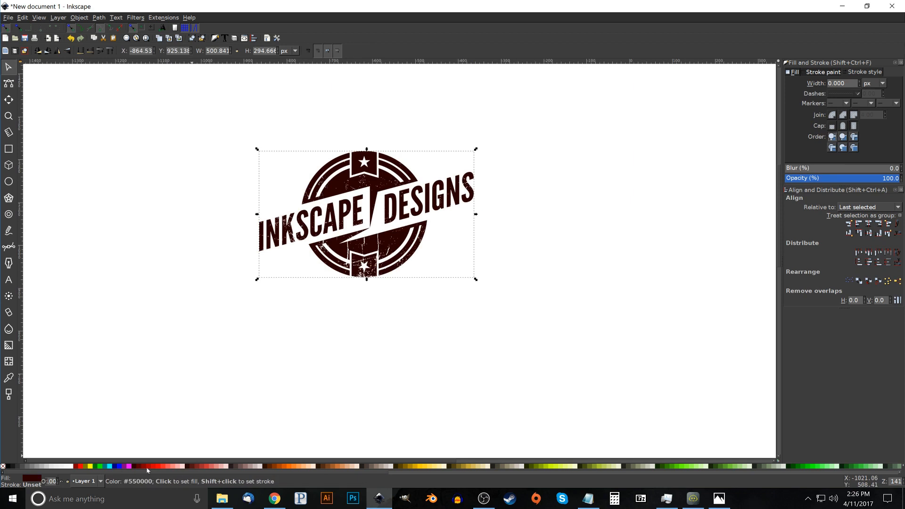
click(290, 466)
click(10, 466)
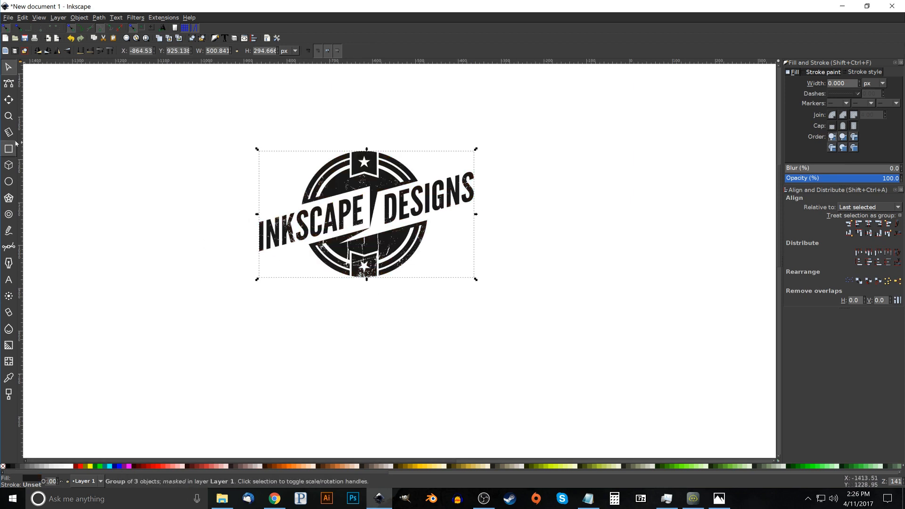
Test that the masked INKSCAPE lettering is still editable by deleting the letters CA and retyping them, and deselect the text
click(8, 280)
click(336, 213)
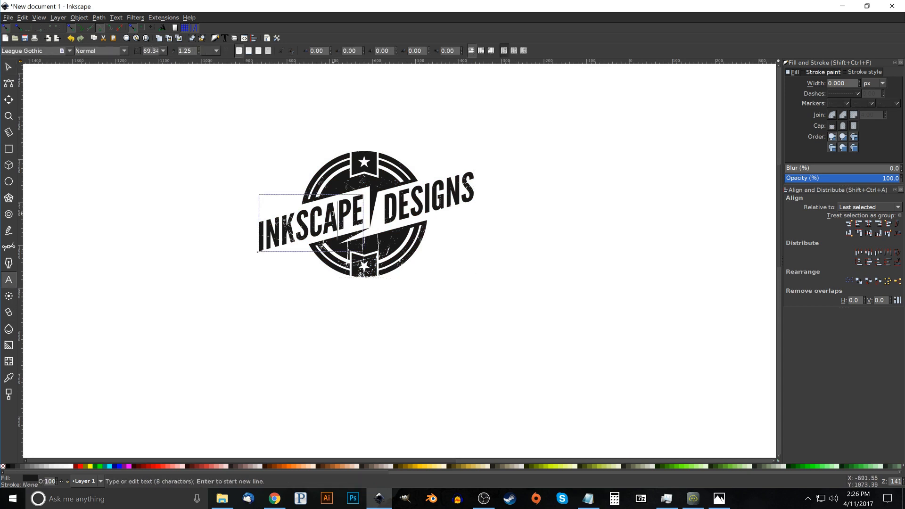
key(BackSpace)
key(BackSpace)
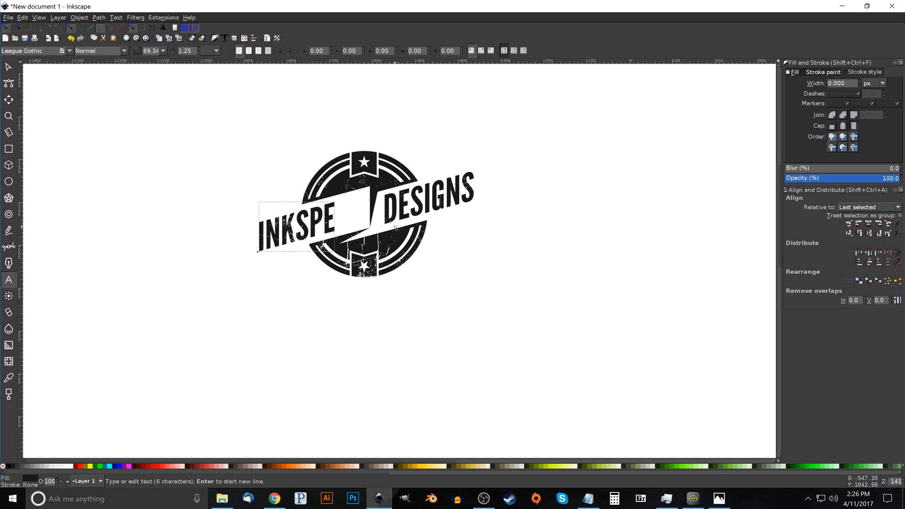
text(CA)
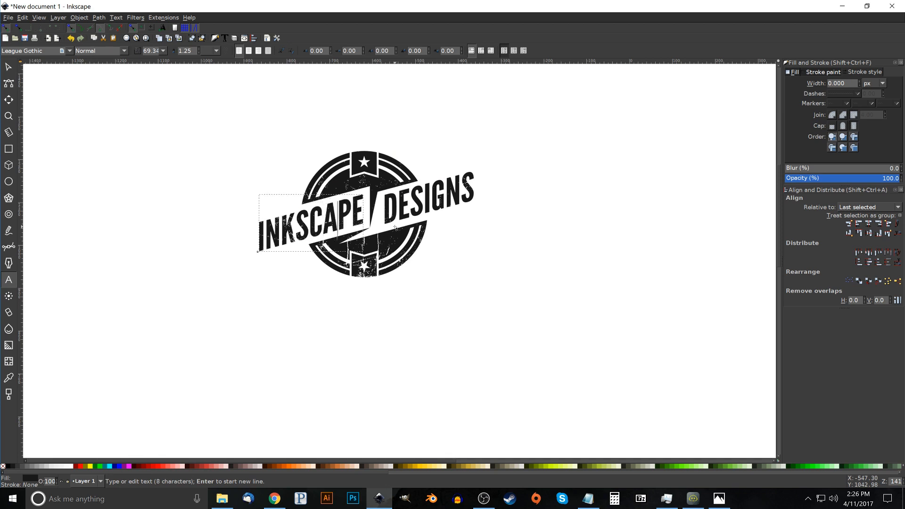
key(F1)
click(503, 245)
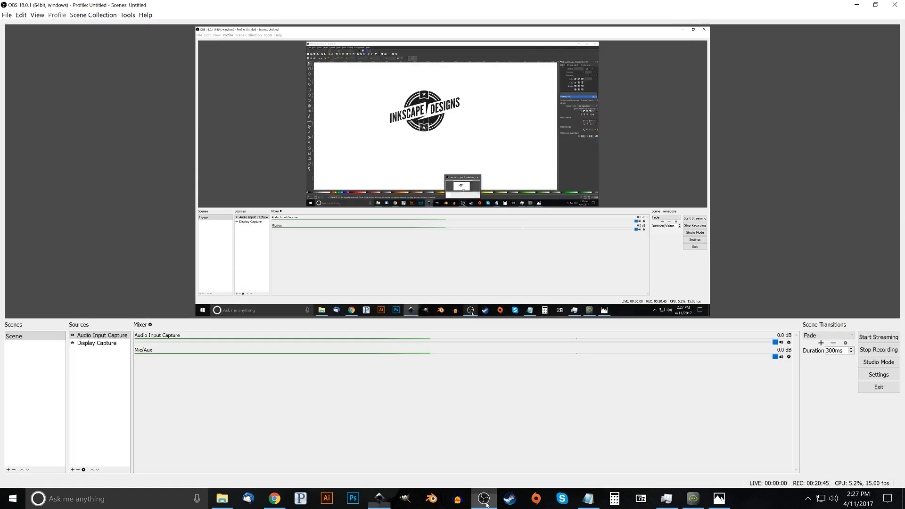
click(483, 498)
click(874, 355)
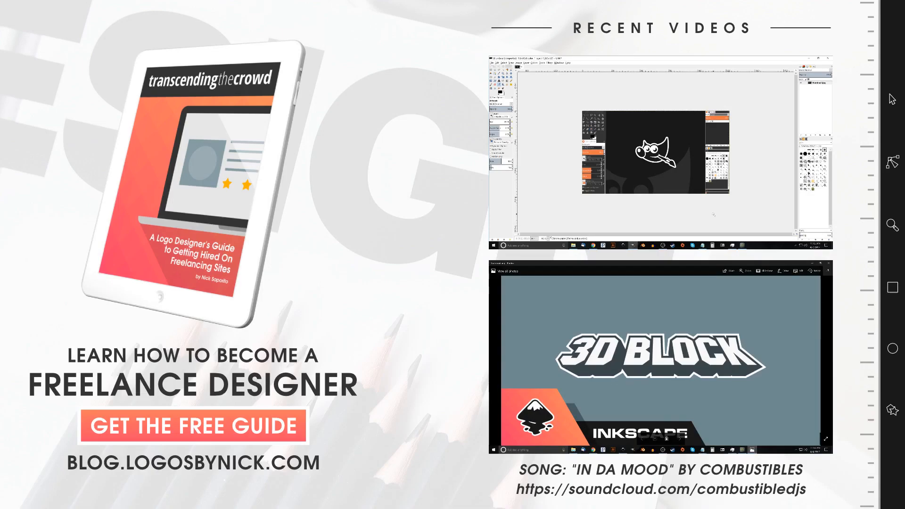